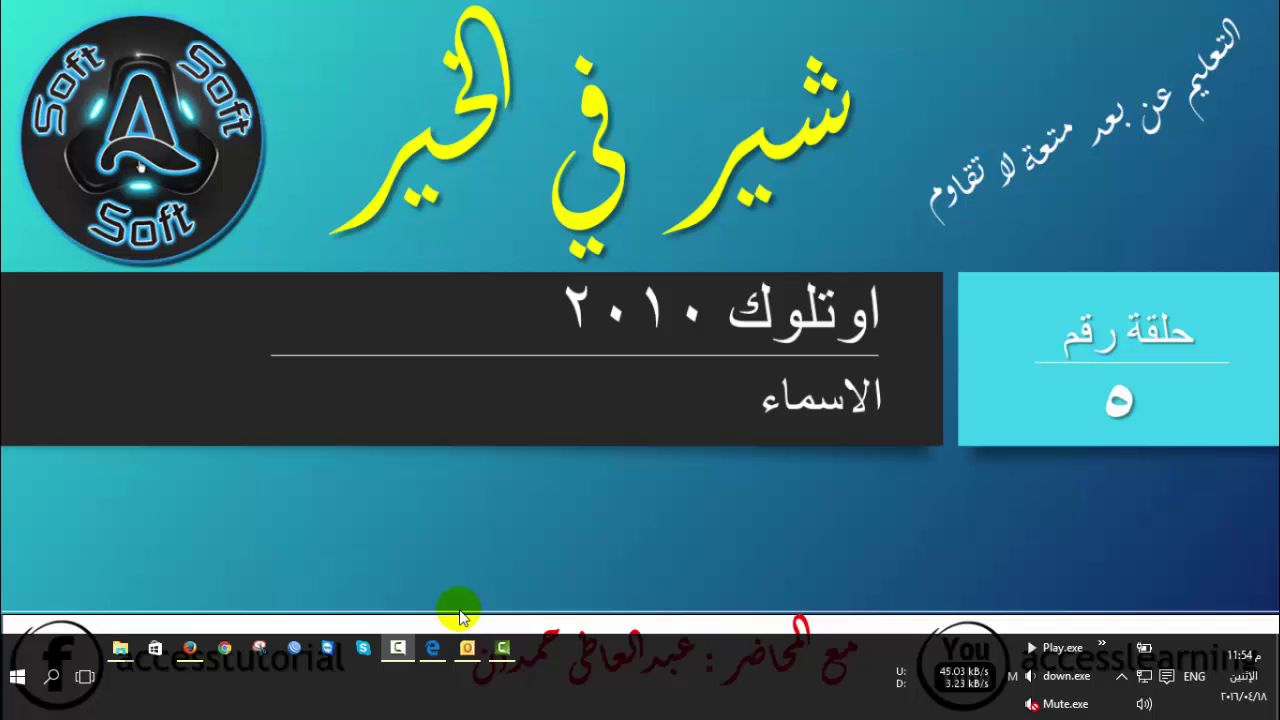
Restore the Outlook 2010 window showing the empty Contacts folder
left_click(467, 648)
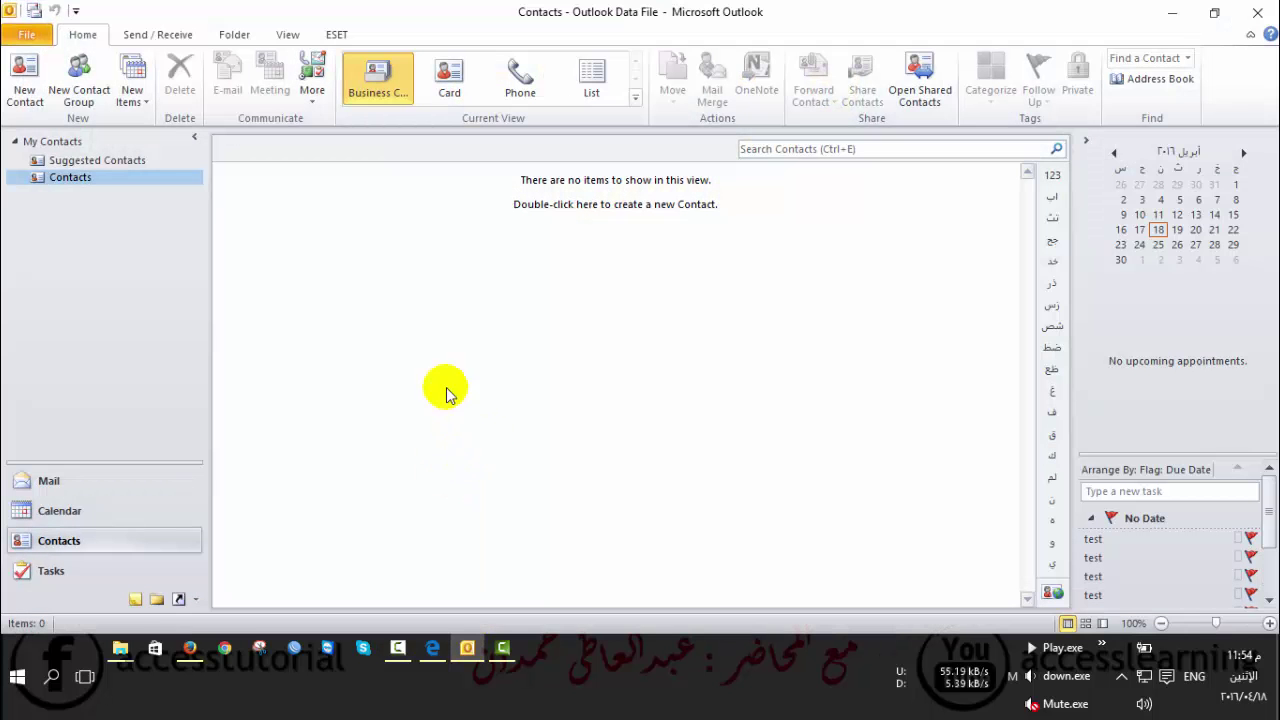
Open and close a blank contact form, then switch to the Mail Inbox
left_click(24, 82)
left_click(1053, 77)
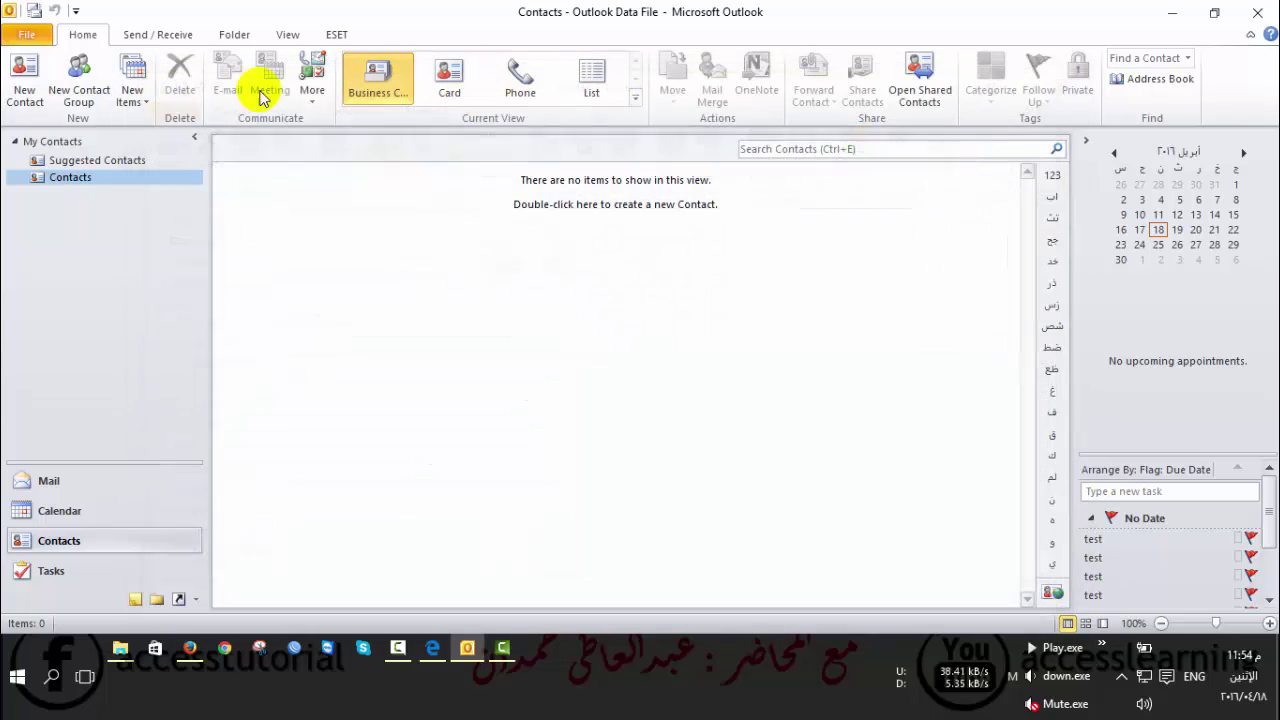
left_click(150, 36)
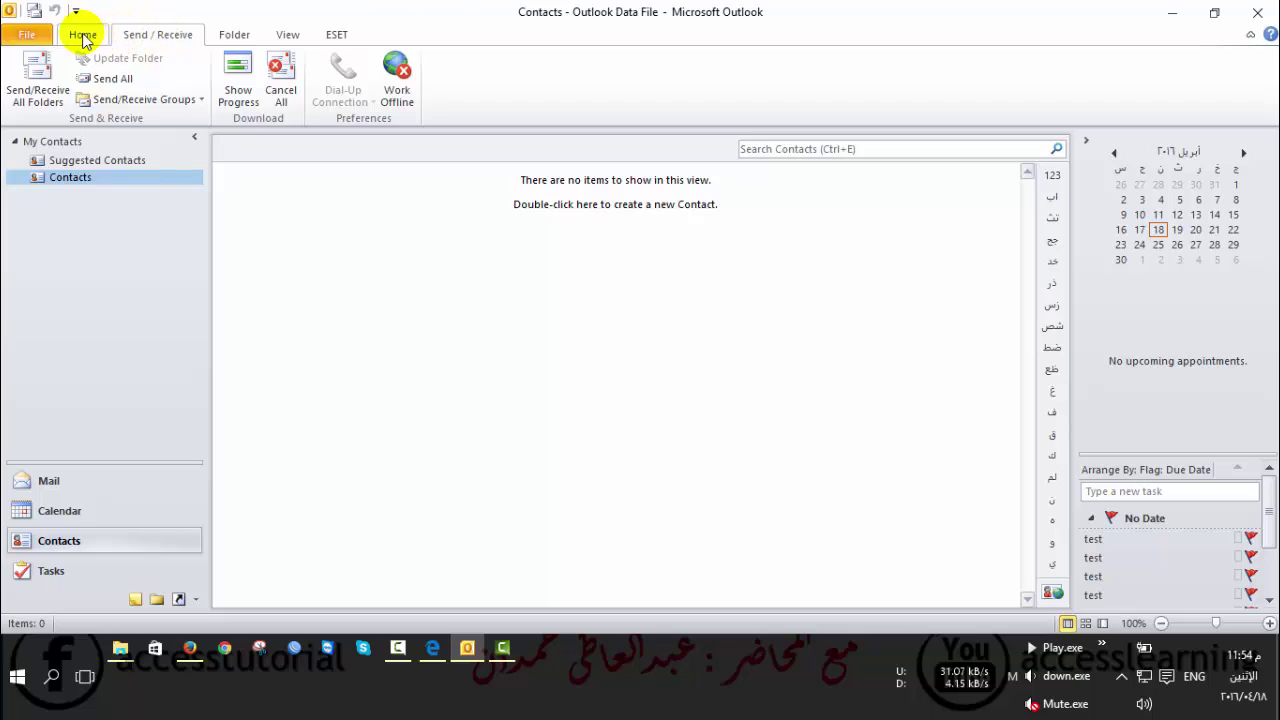
left_click(31, 478)
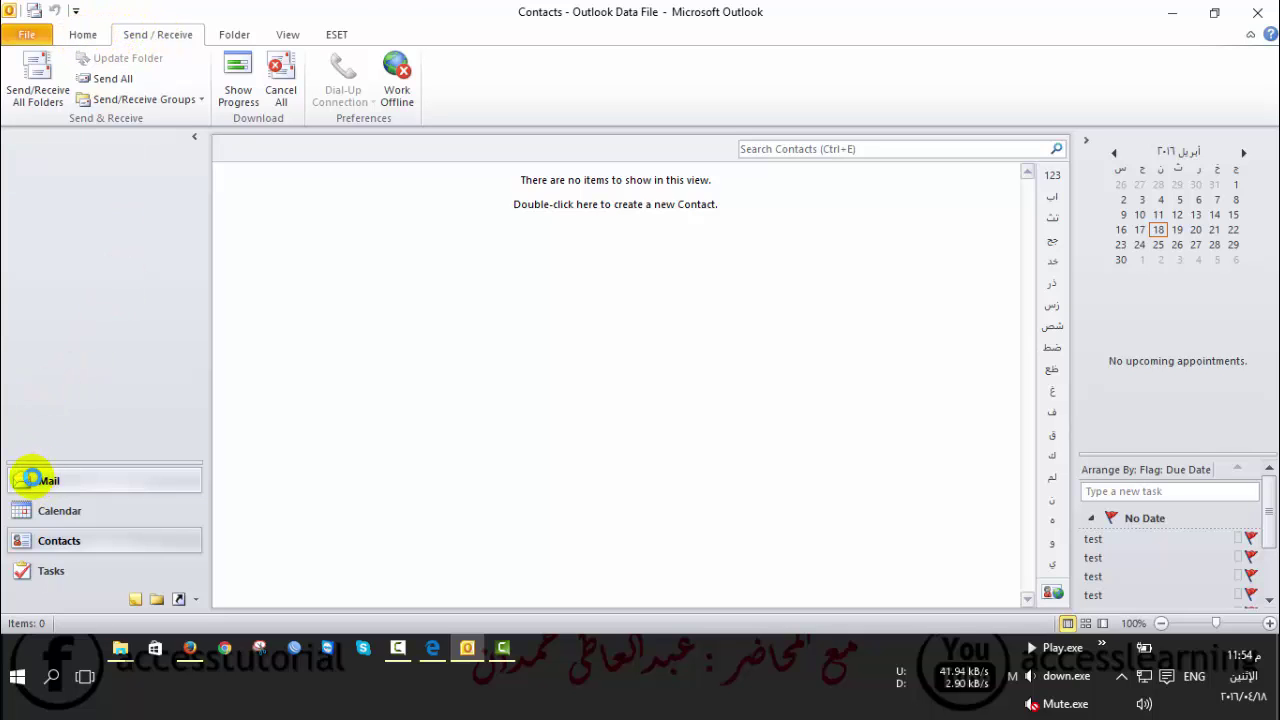
left_click(24, 484)
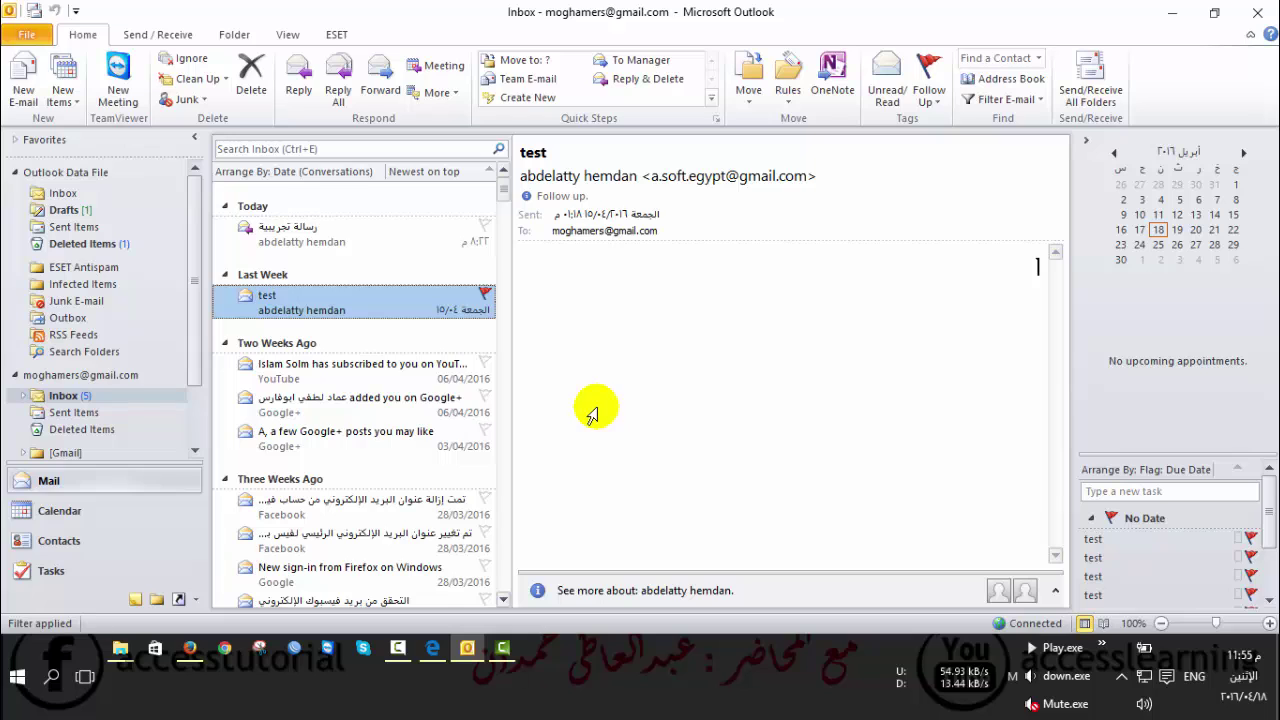
Open and discard a blank new message, then return to the Contacts folder
left_click(22, 82)
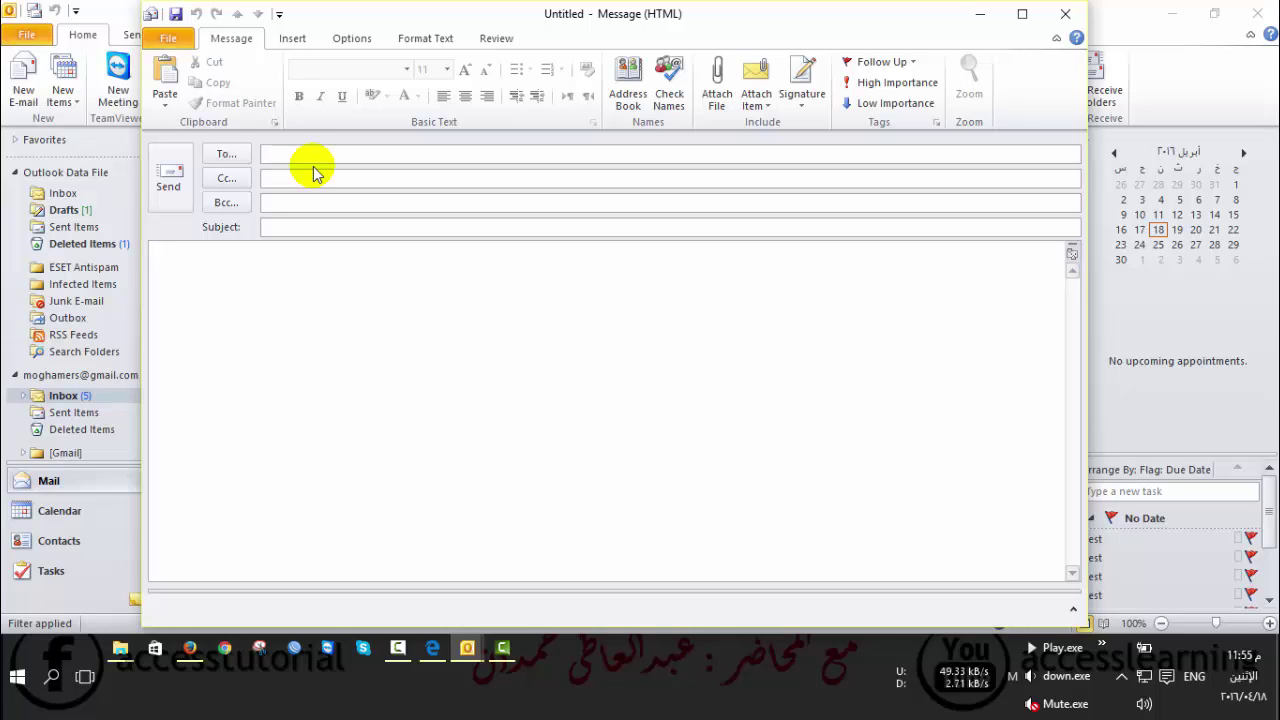
left_click(1062, 18)
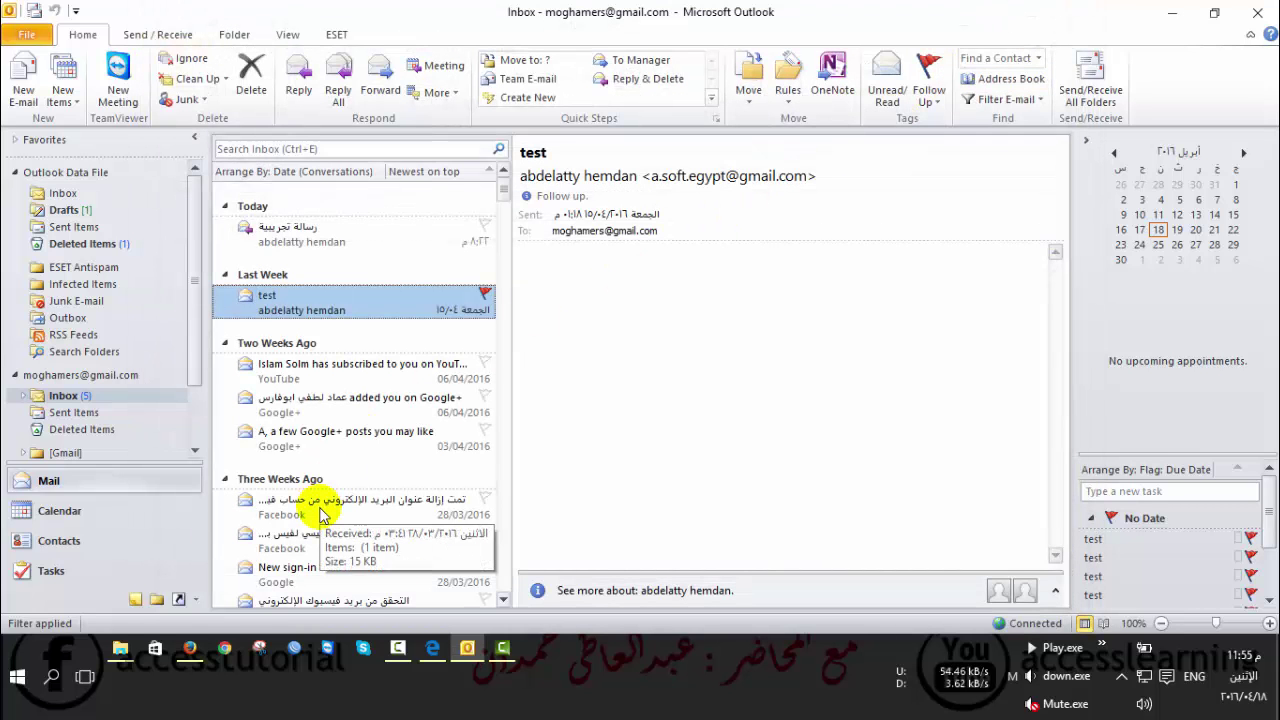
left_click(50, 544)
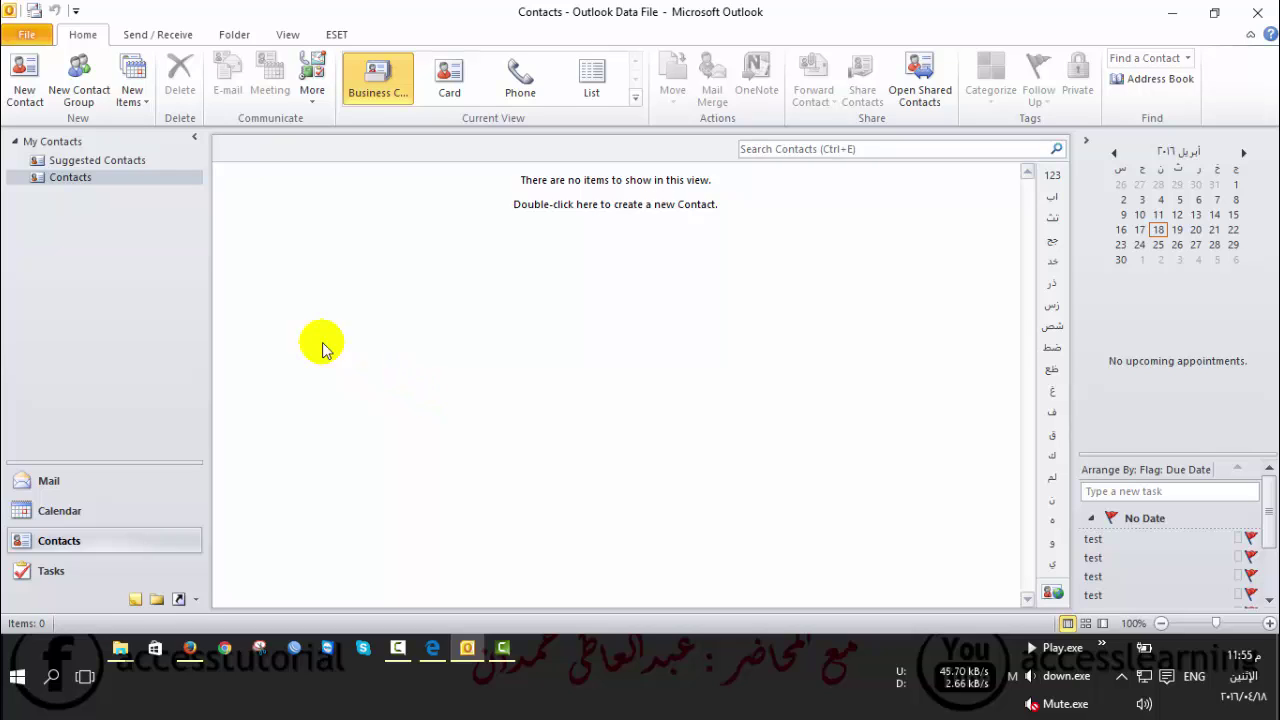
Start a new contact and enter the person's full name and company A-Soft
left_click(25, 95)
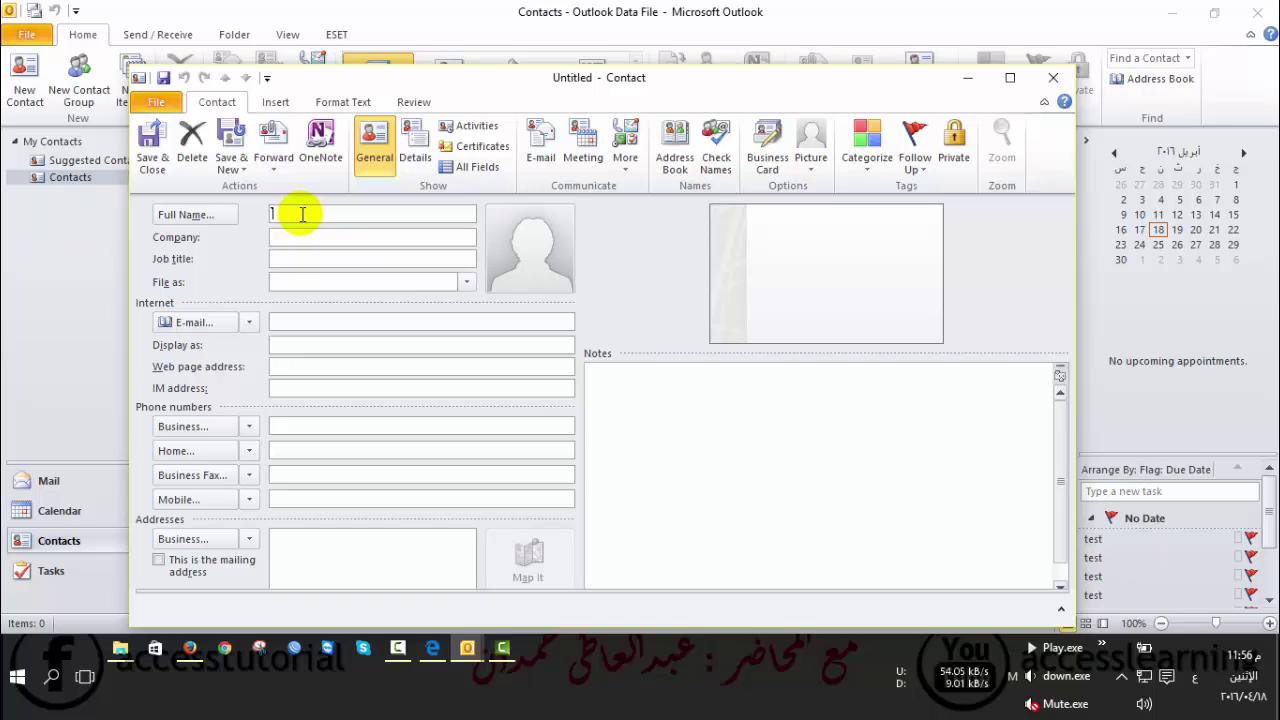
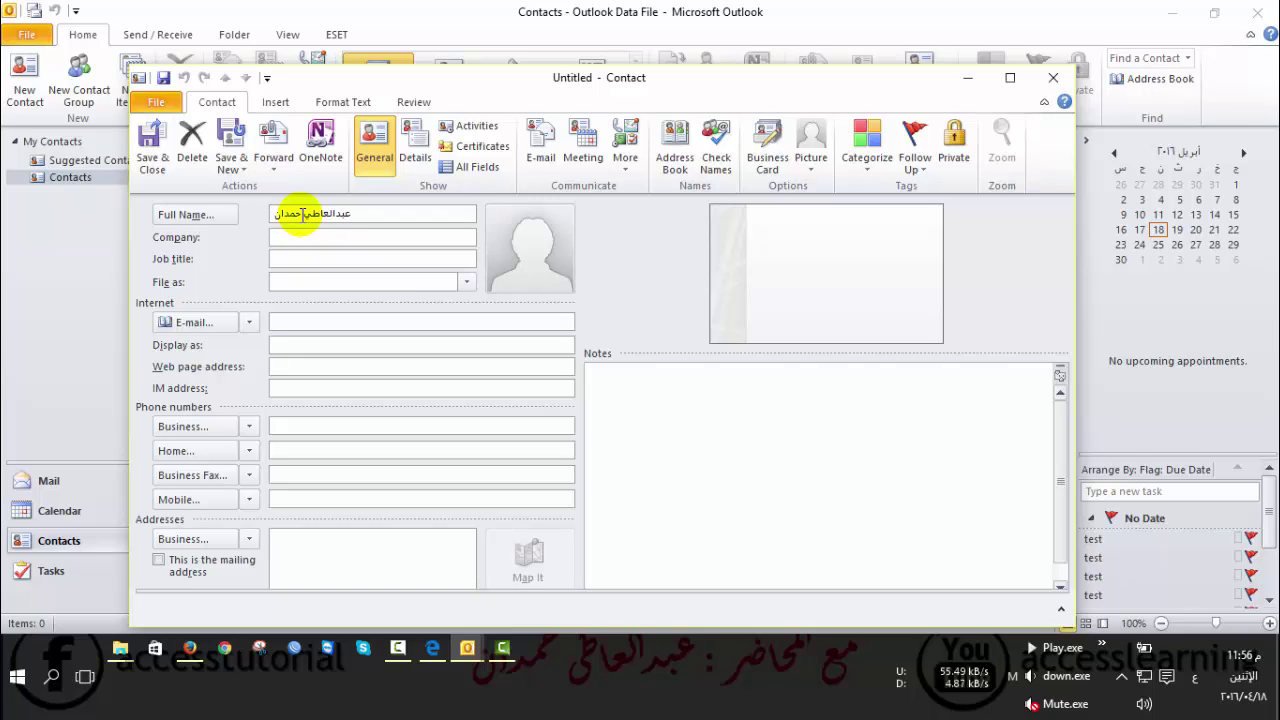
left_click(290, 240)
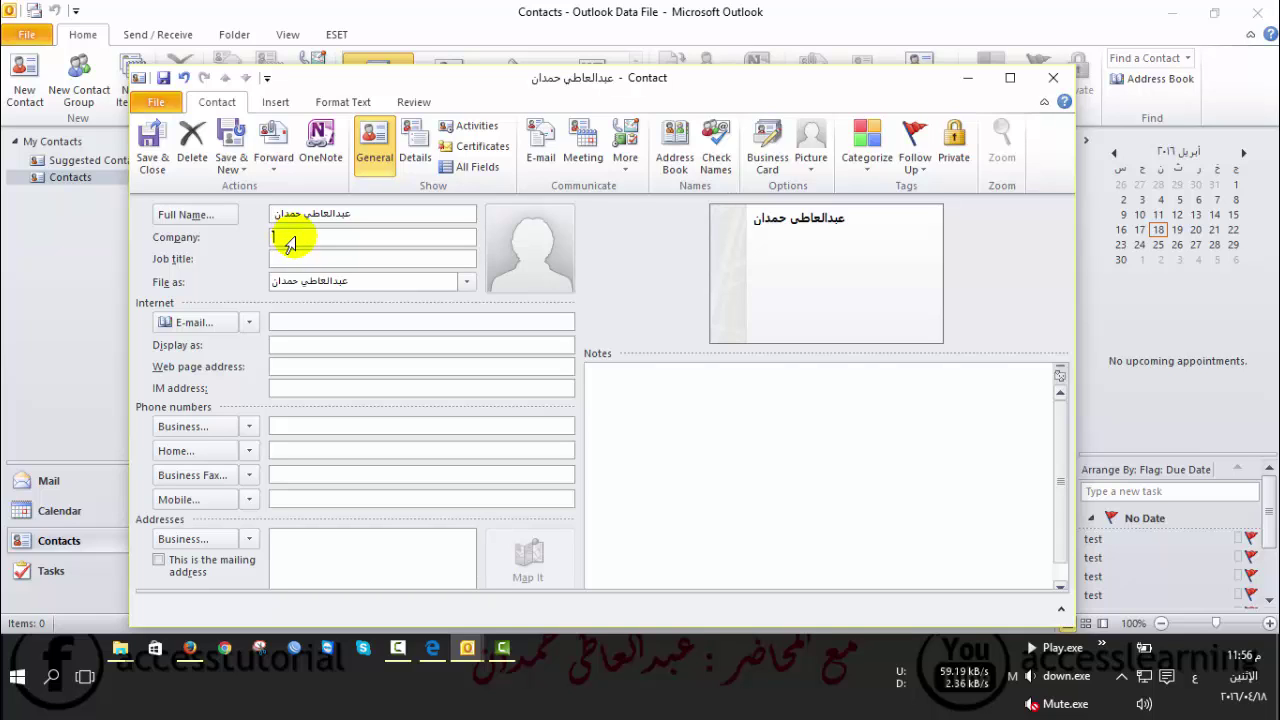
type("A-Soft")
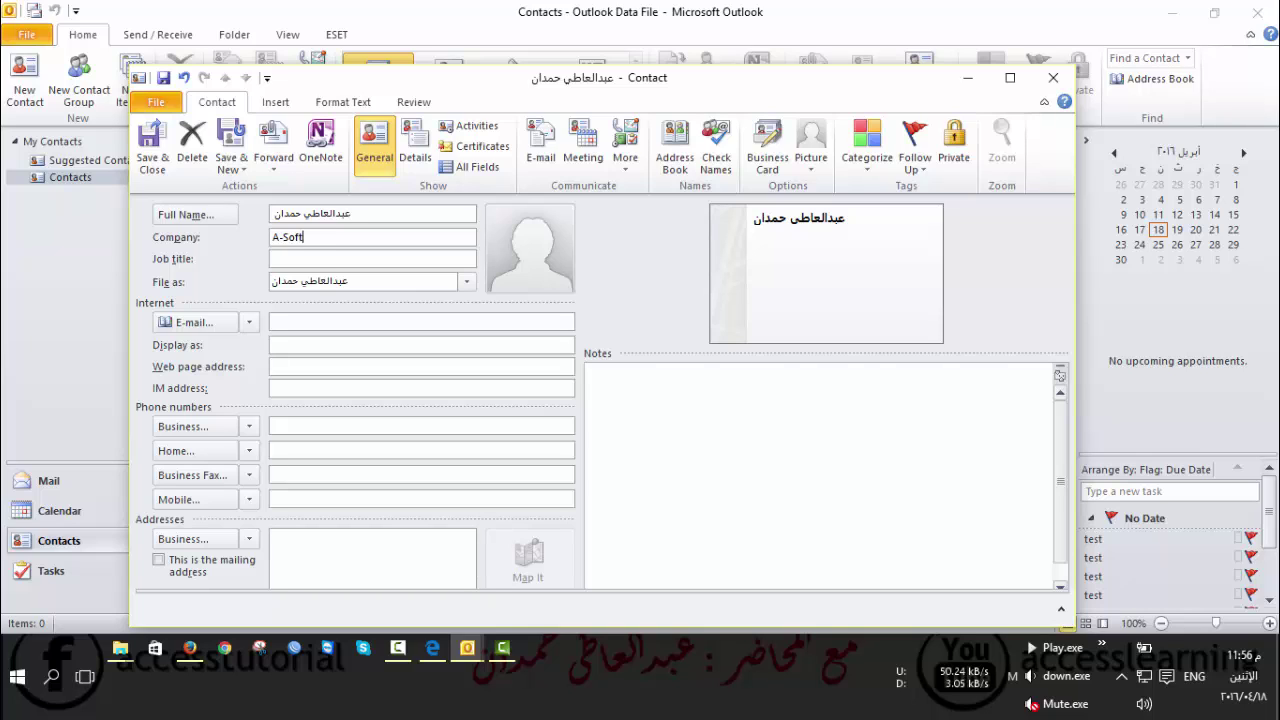
left_click(296, 255)
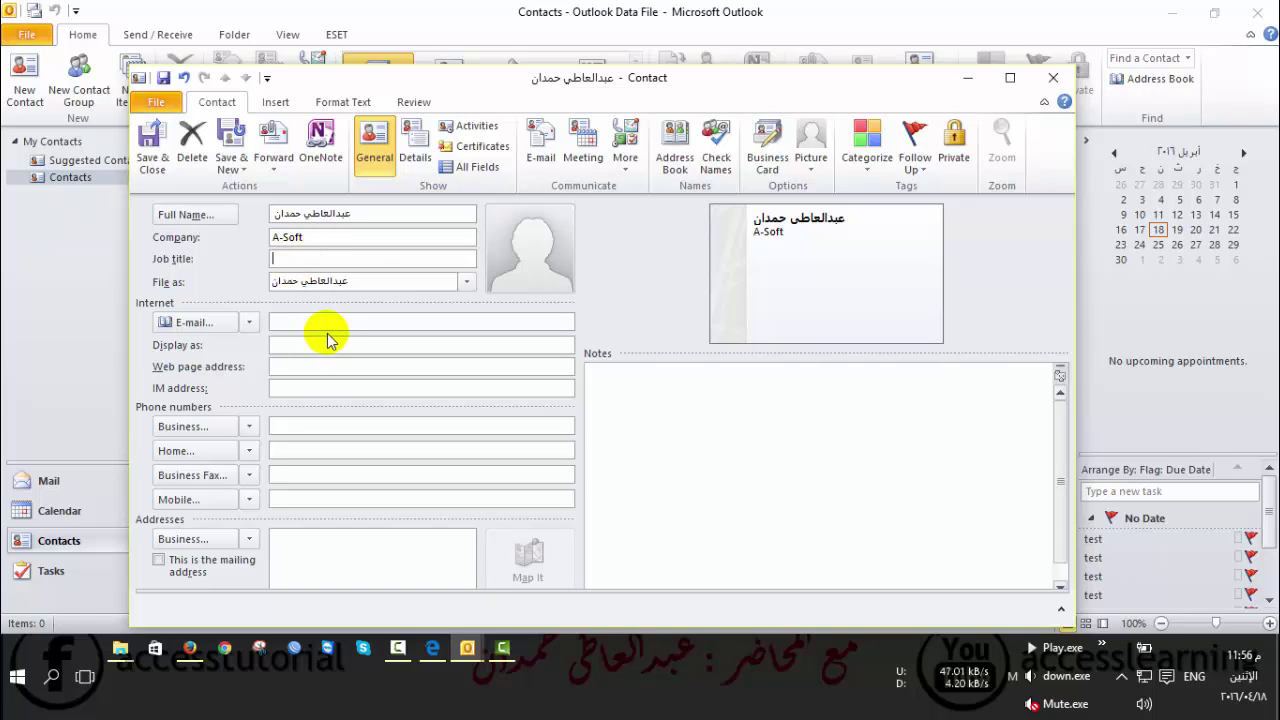
Add the contact's e-mail address from autocomplete and the web page fb.com
left_click(314, 322)
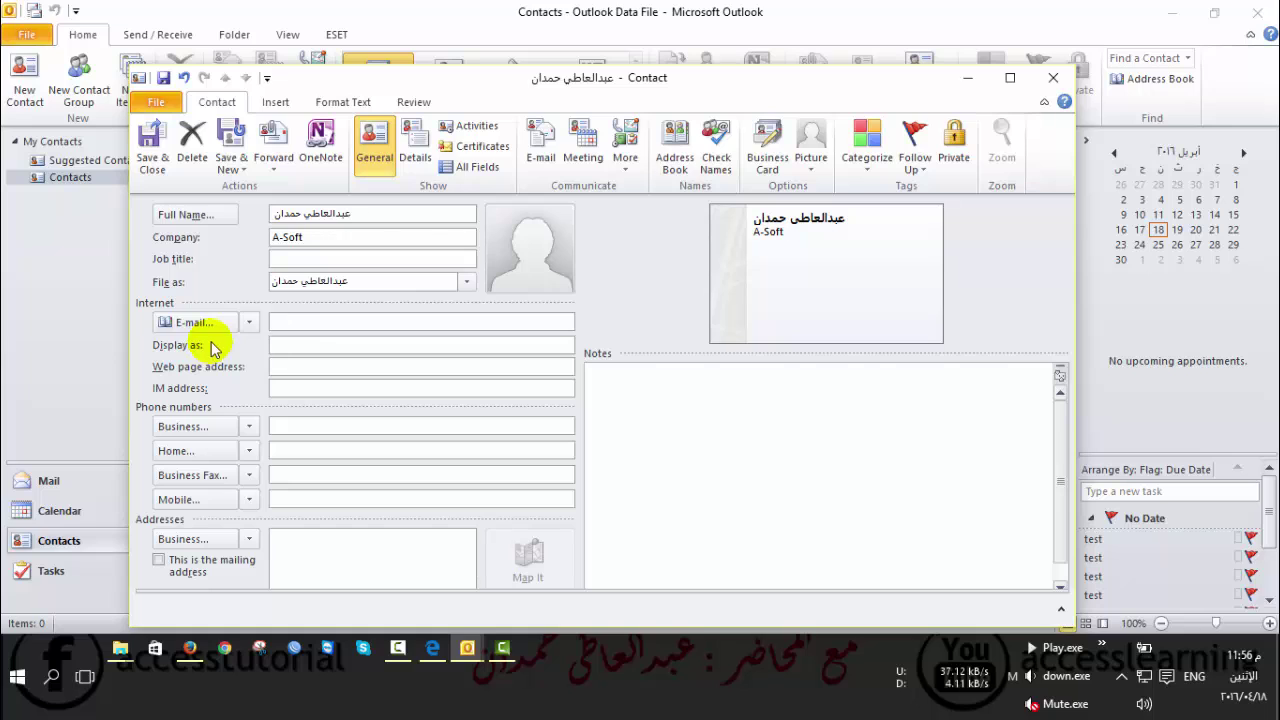
left_click(249, 322)
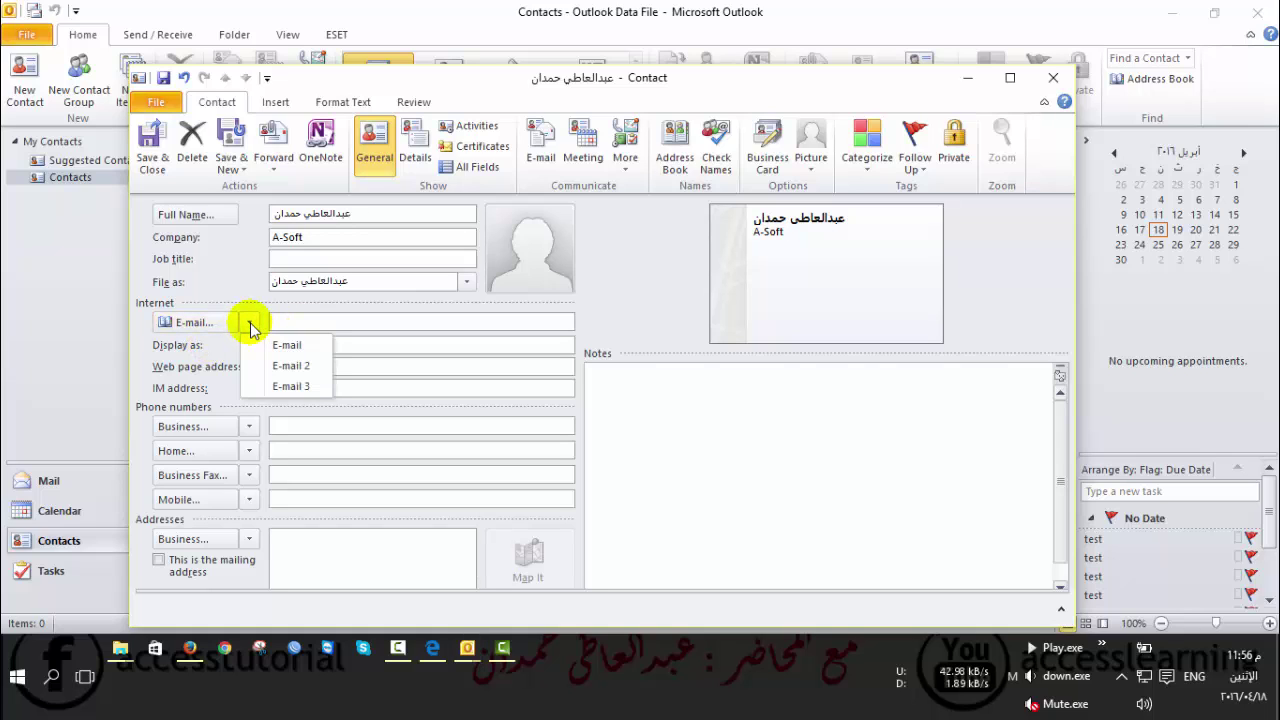
left_click(303, 320)
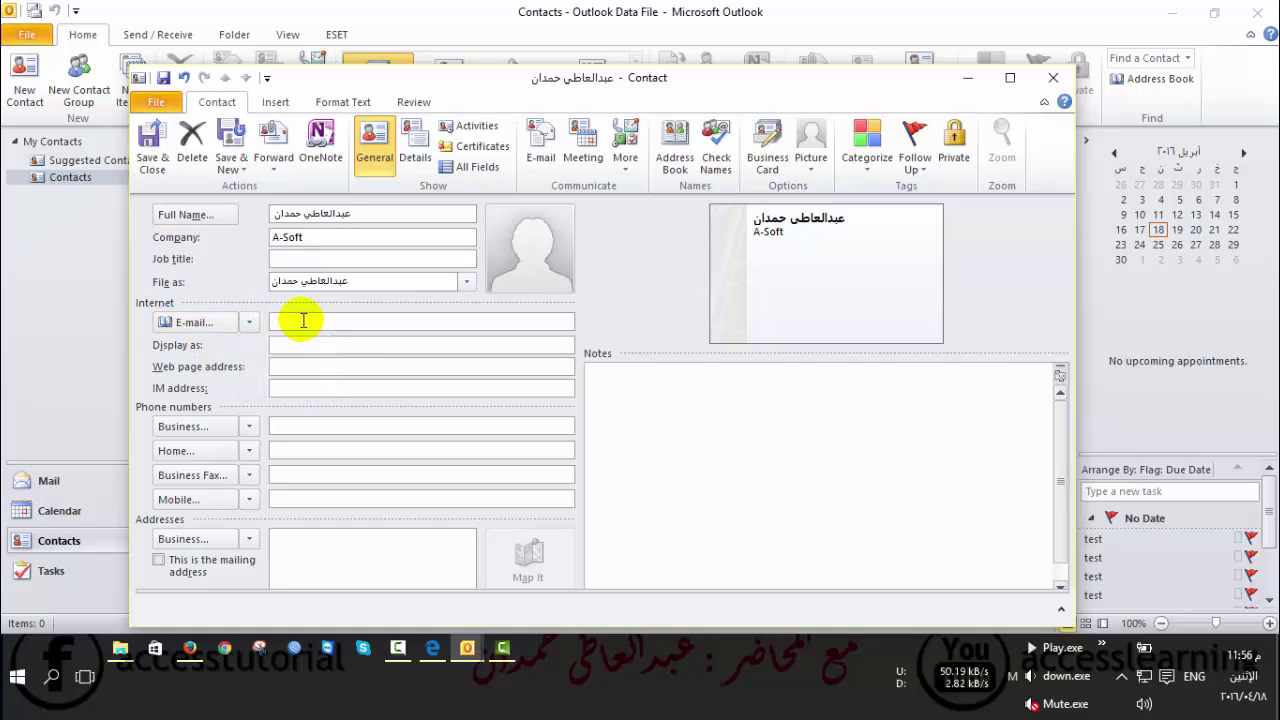
type("a")
key("BackSpace")
type("a.")
left_click(300, 342)
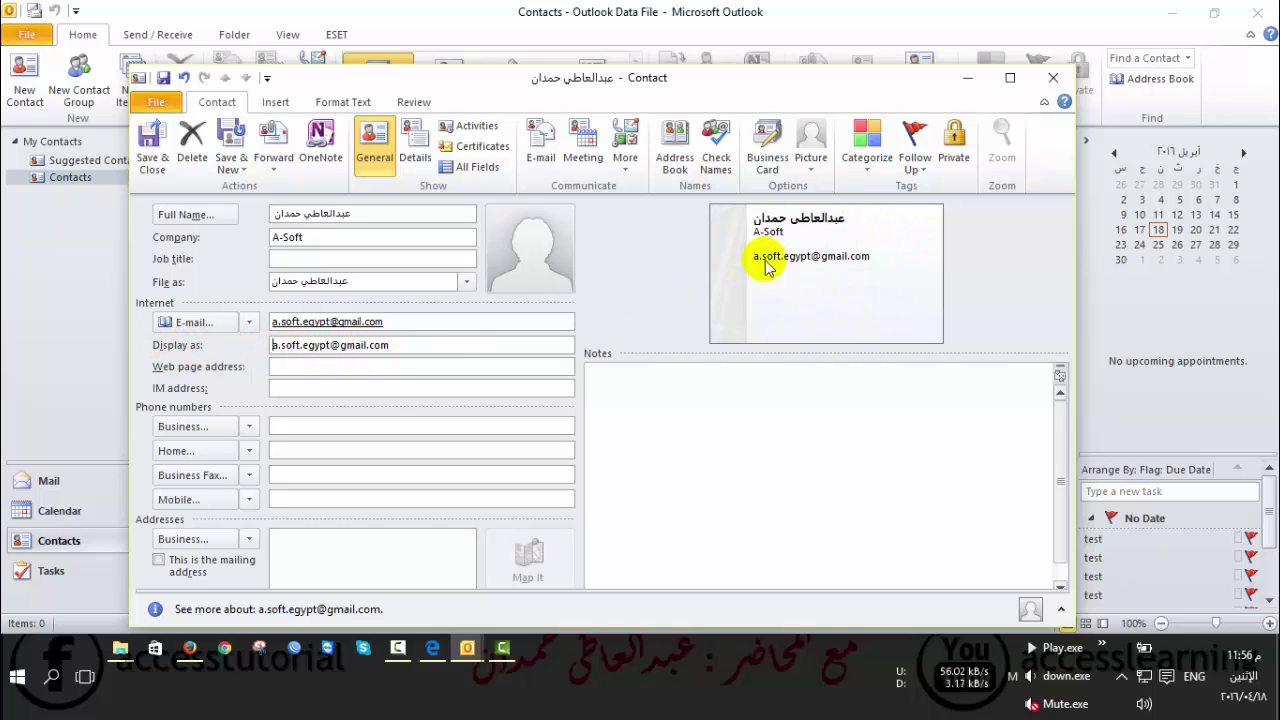
left_click(315, 367)
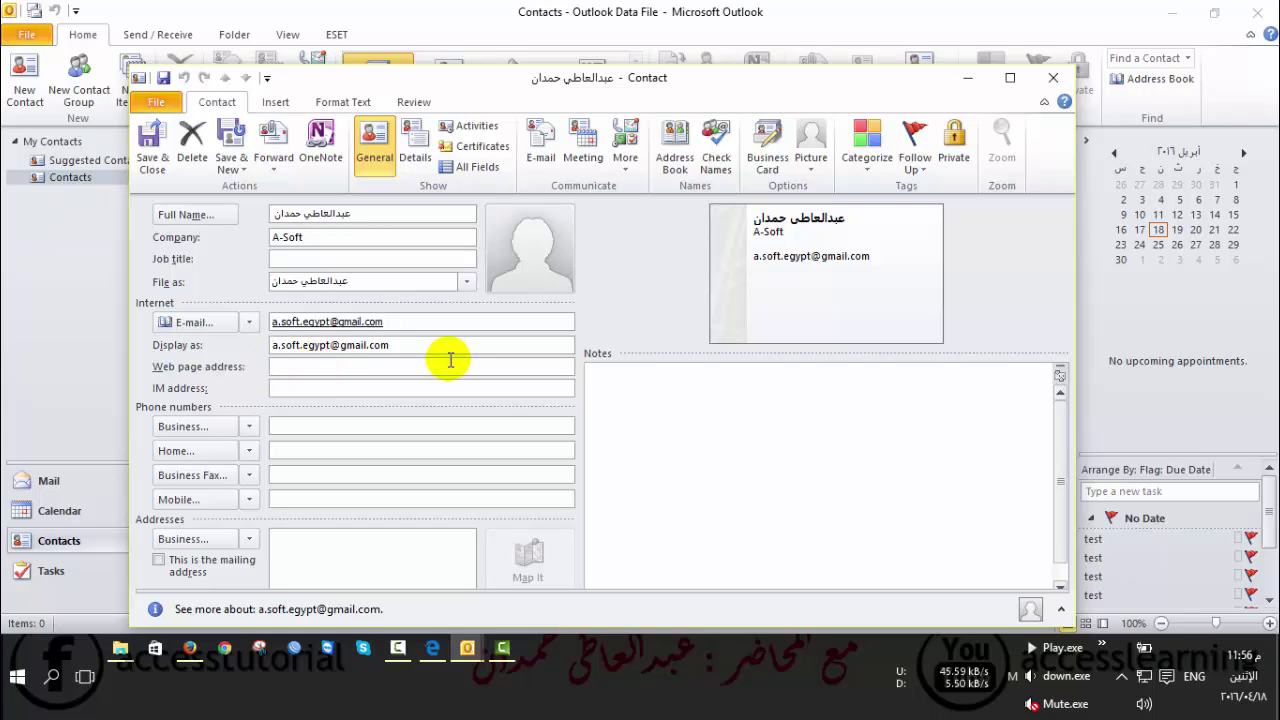
type("fb.com/")
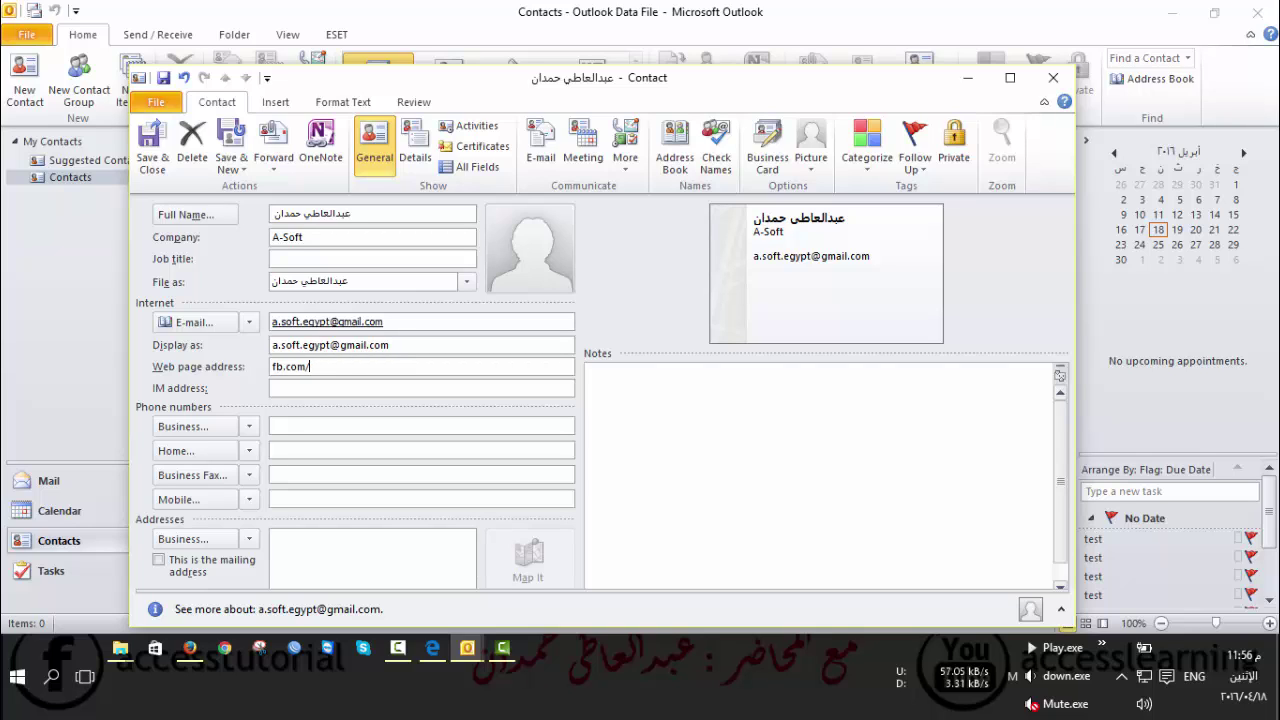
type("moghamer.net")
key("Tab")
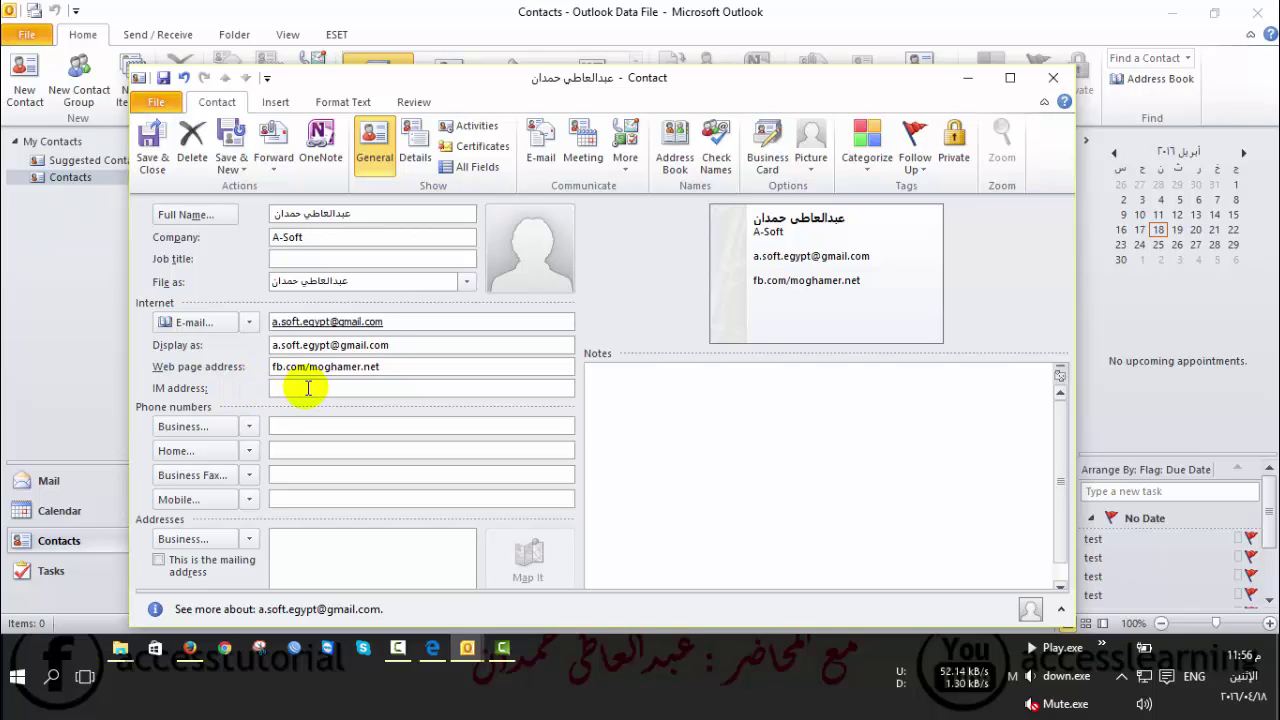
Enter the contact's business phone number and skip the dialing location setup
left_click(255, 430)
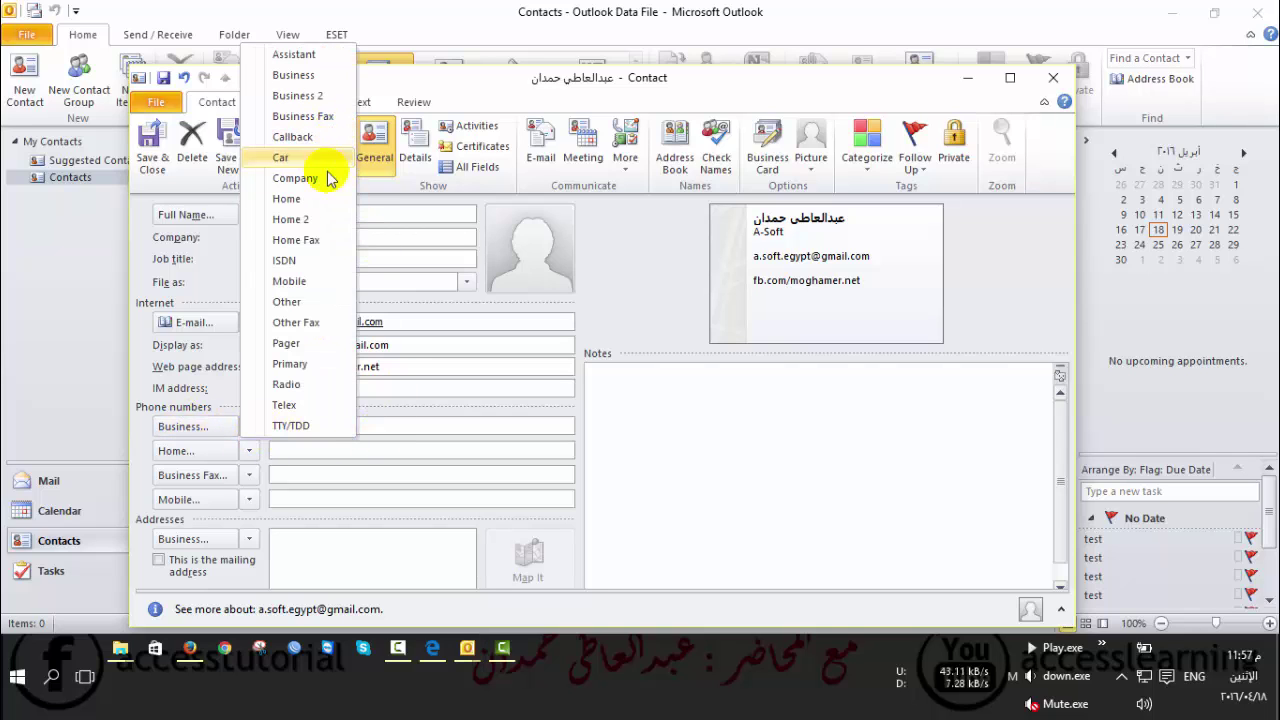
left_click(360, 432)
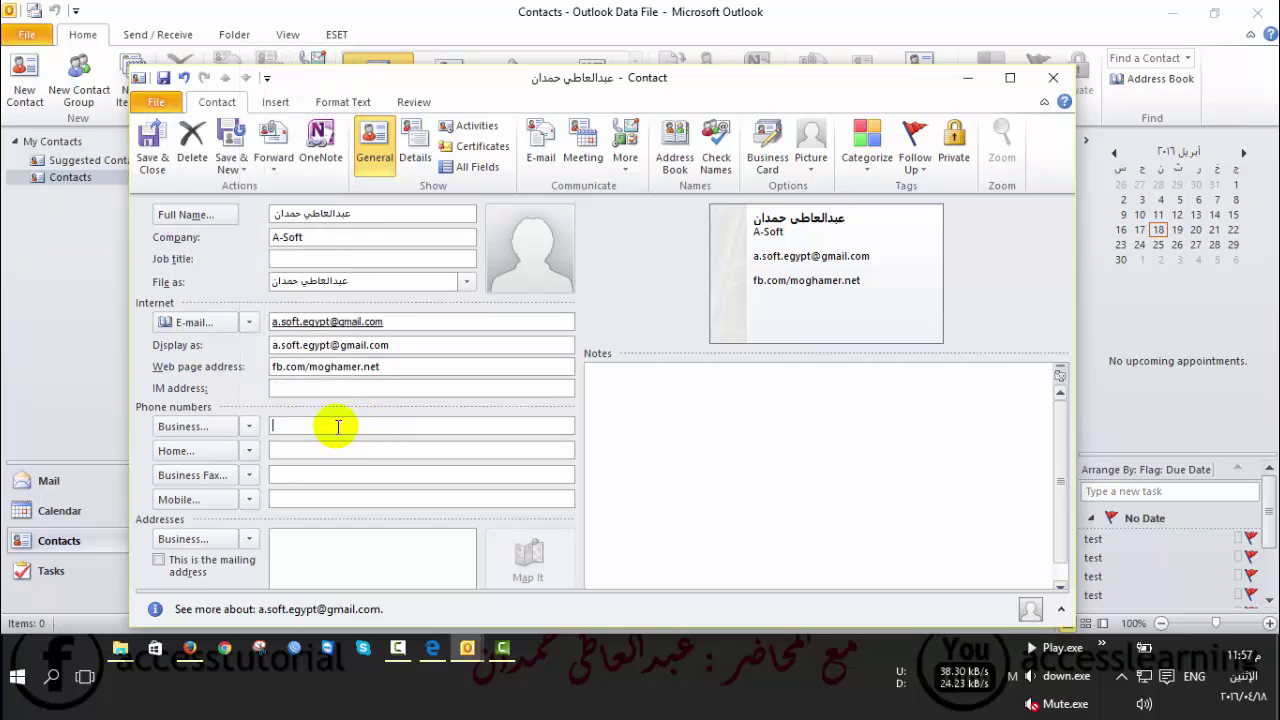
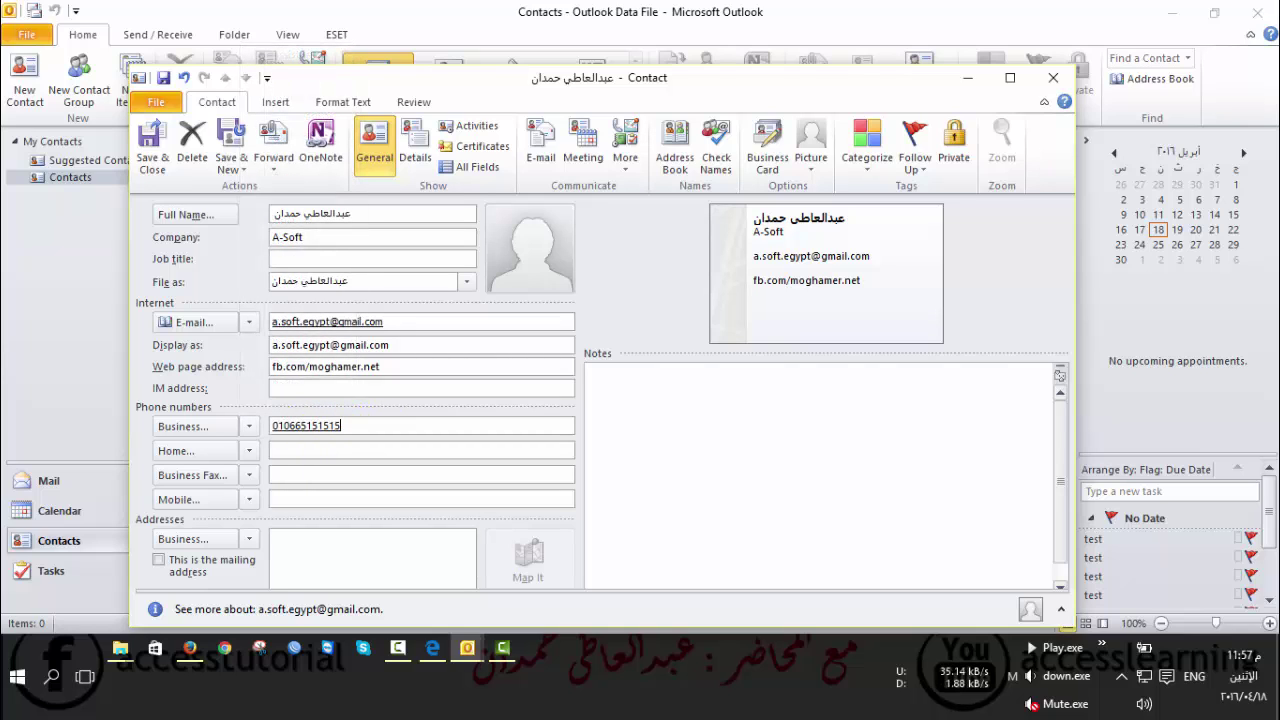
left_click(291, 450)
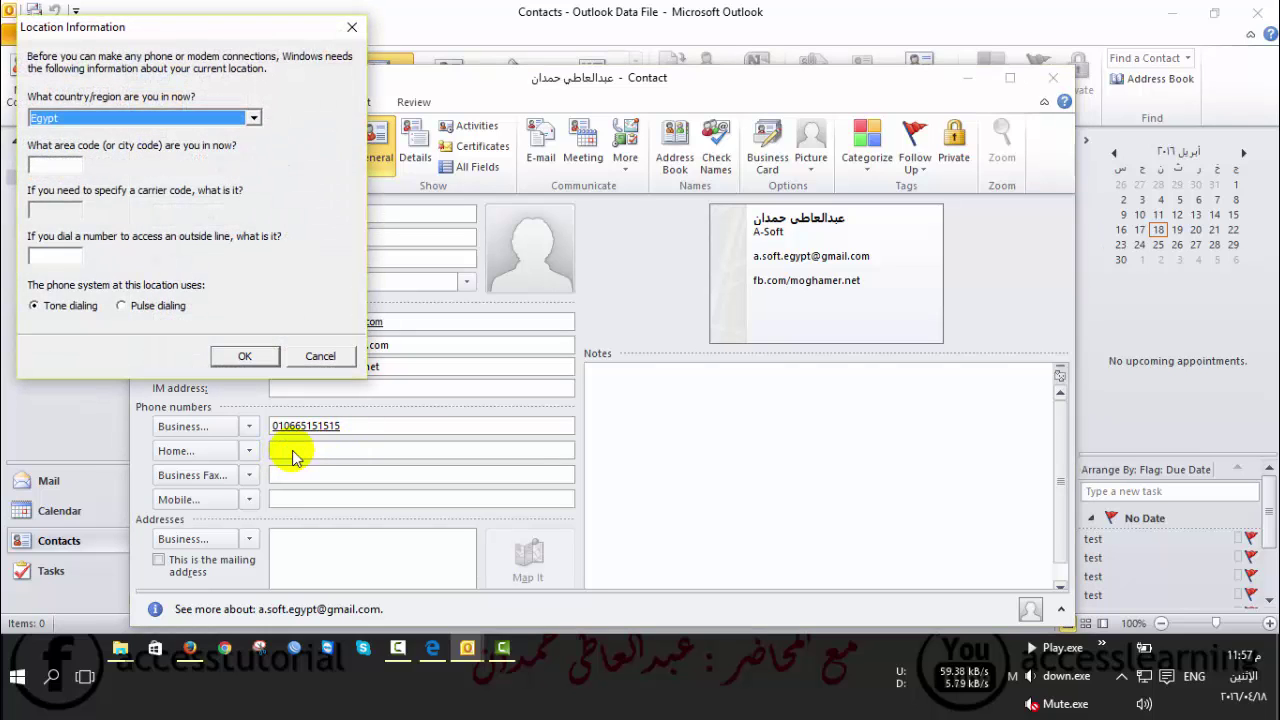
left_click(320, 356)
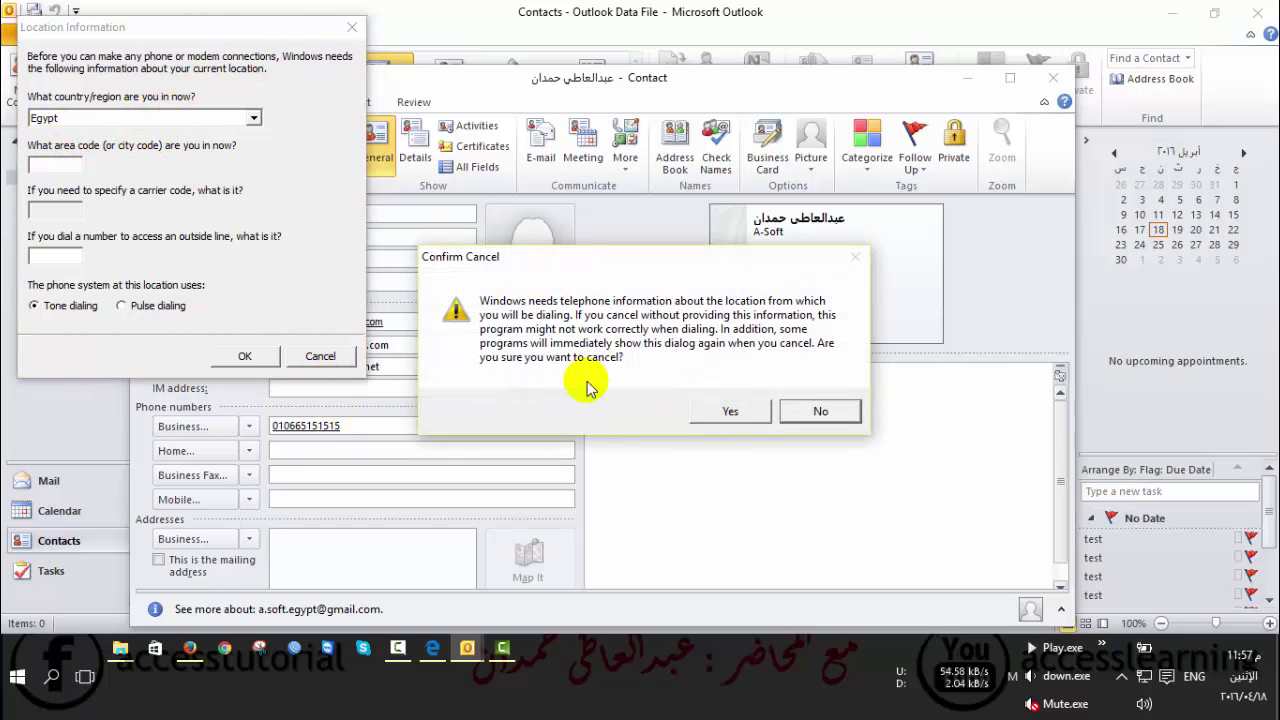
left_click(731, 411)
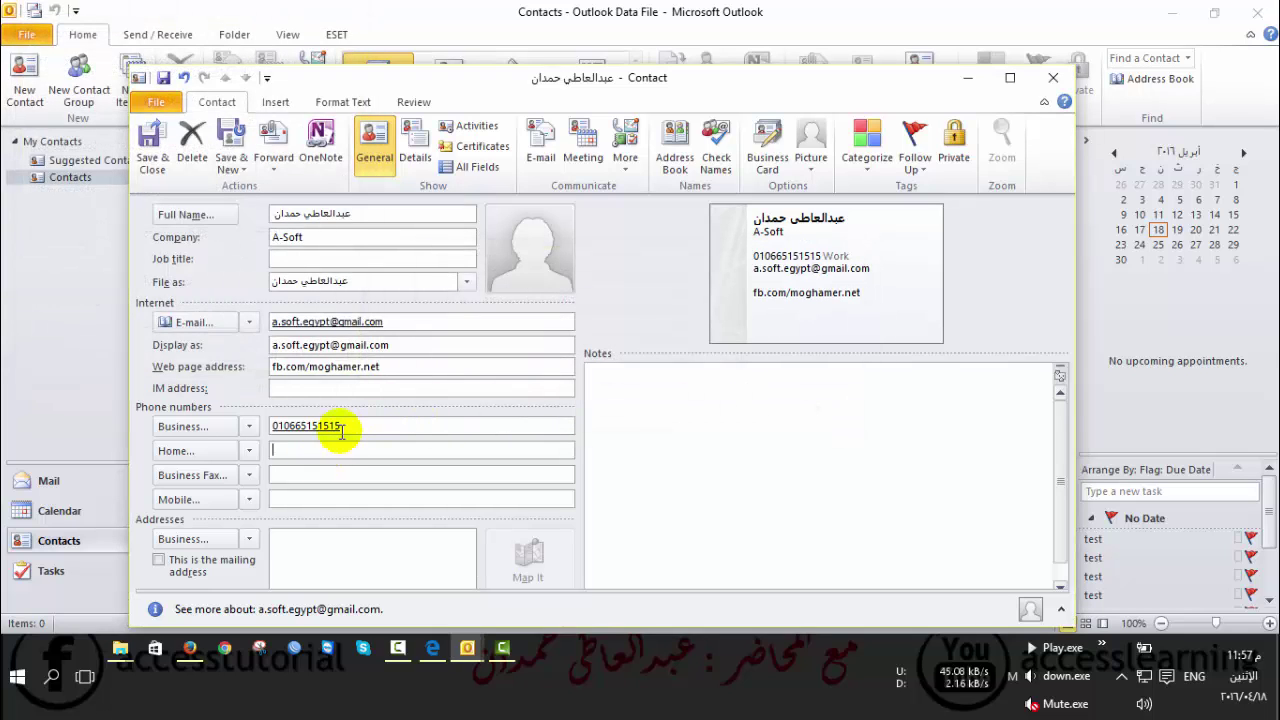
Enter the contact's home phone number so it shows on the business card
left_click(378, 447)
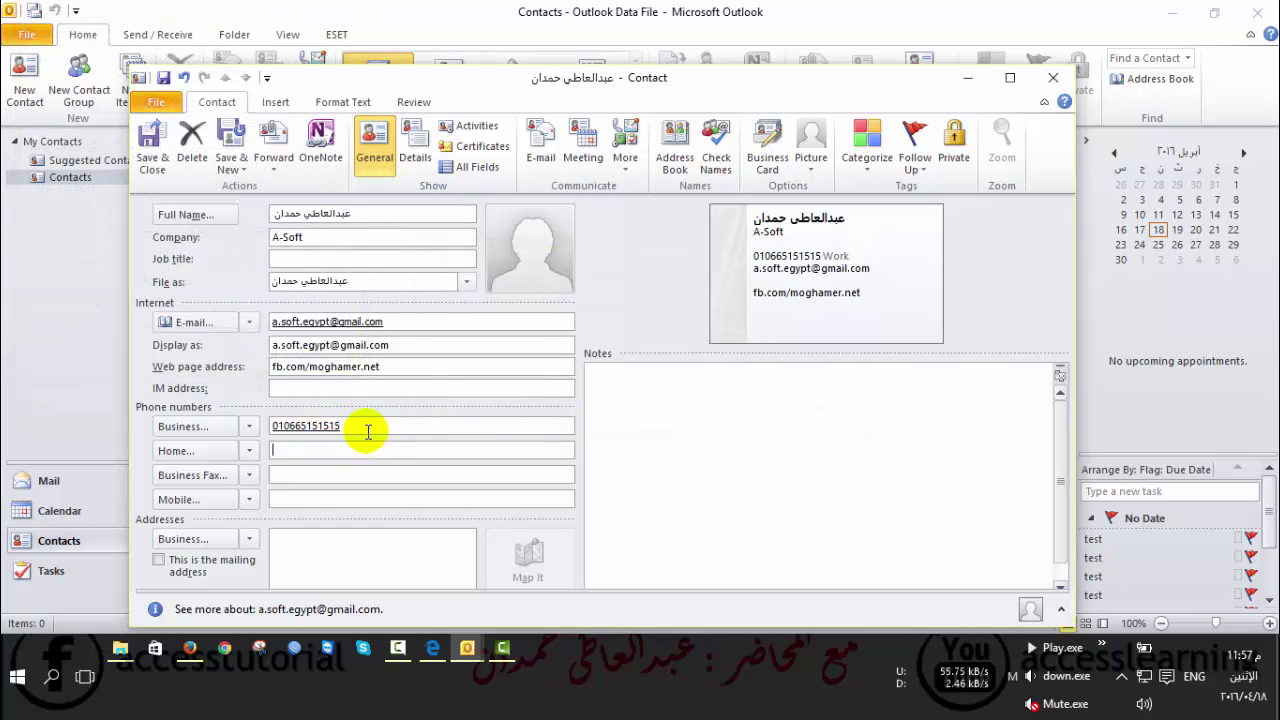
left_click(367, 426)
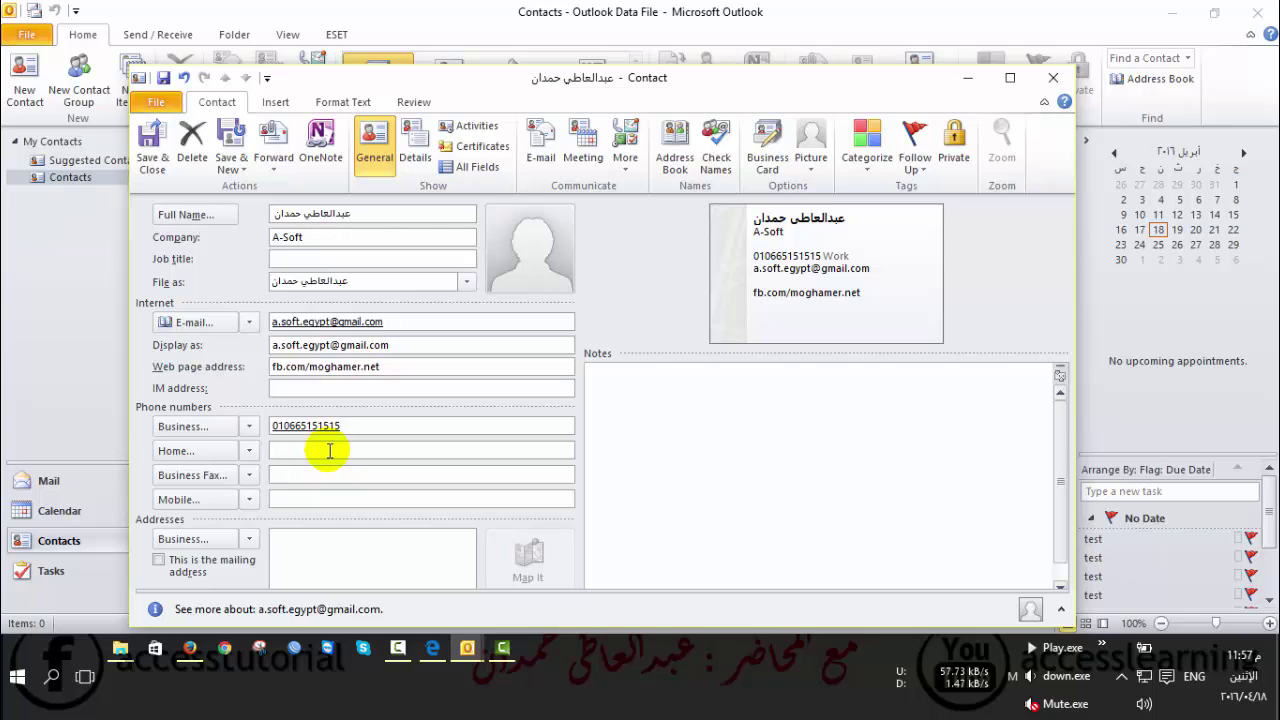
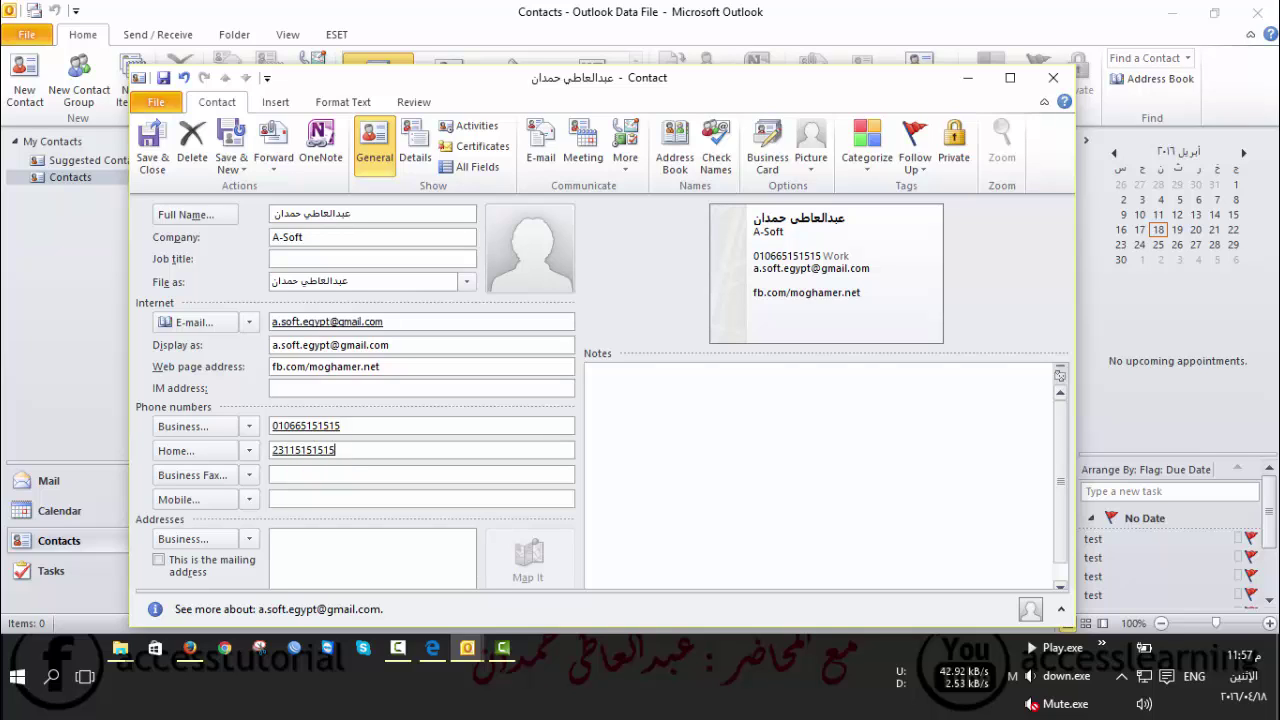
left_click(337, 492)
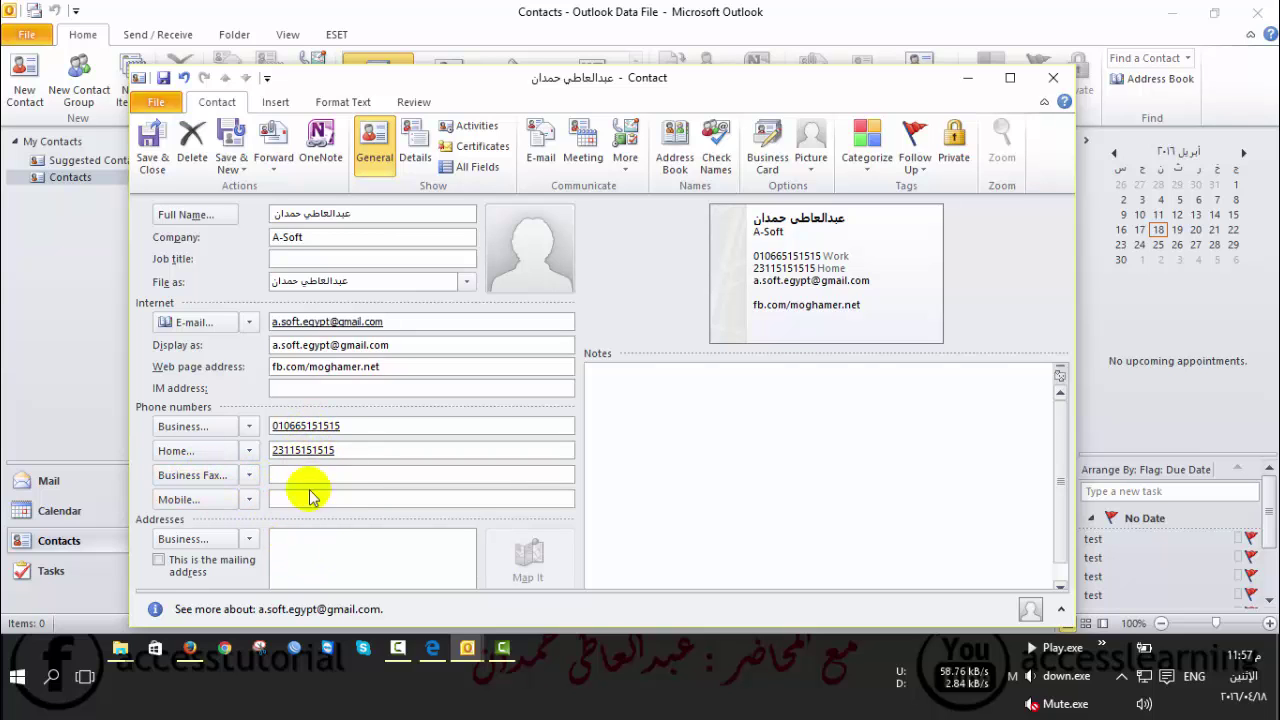
left_click_drag(309, 80, 293, 21)
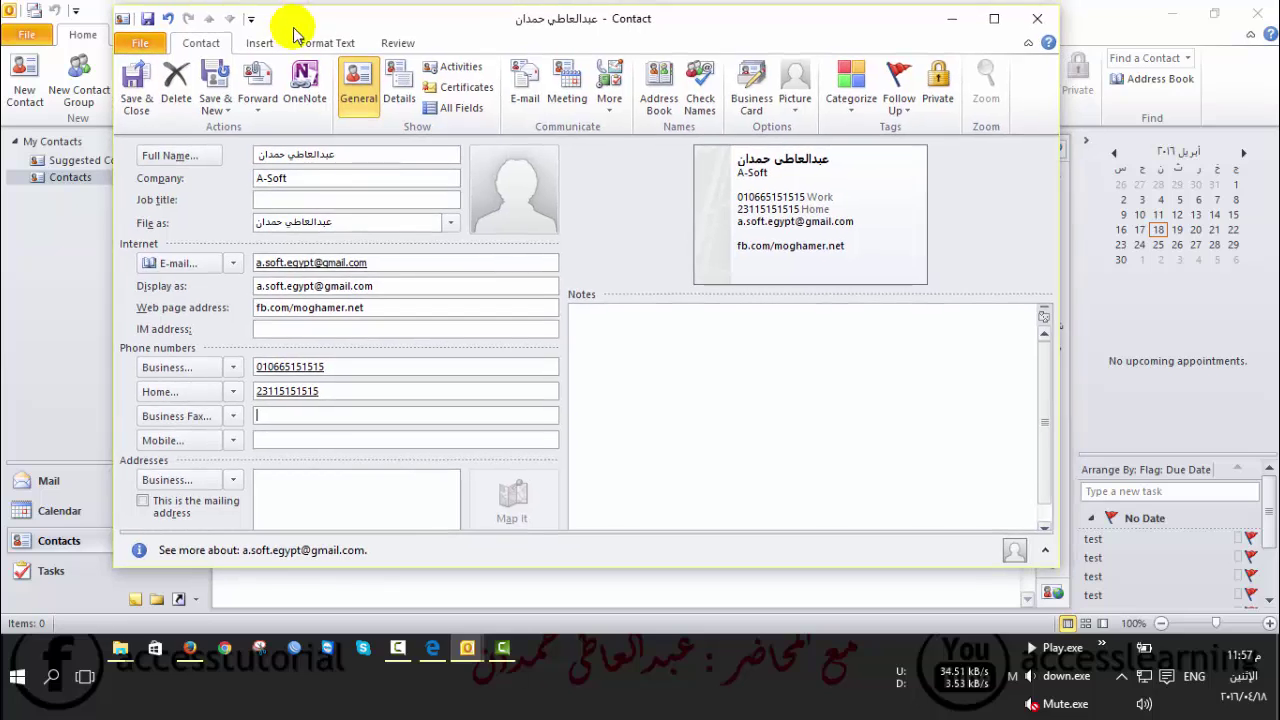
Set logo.png from the Desktop as the contact's picture
left_click(323, 503)
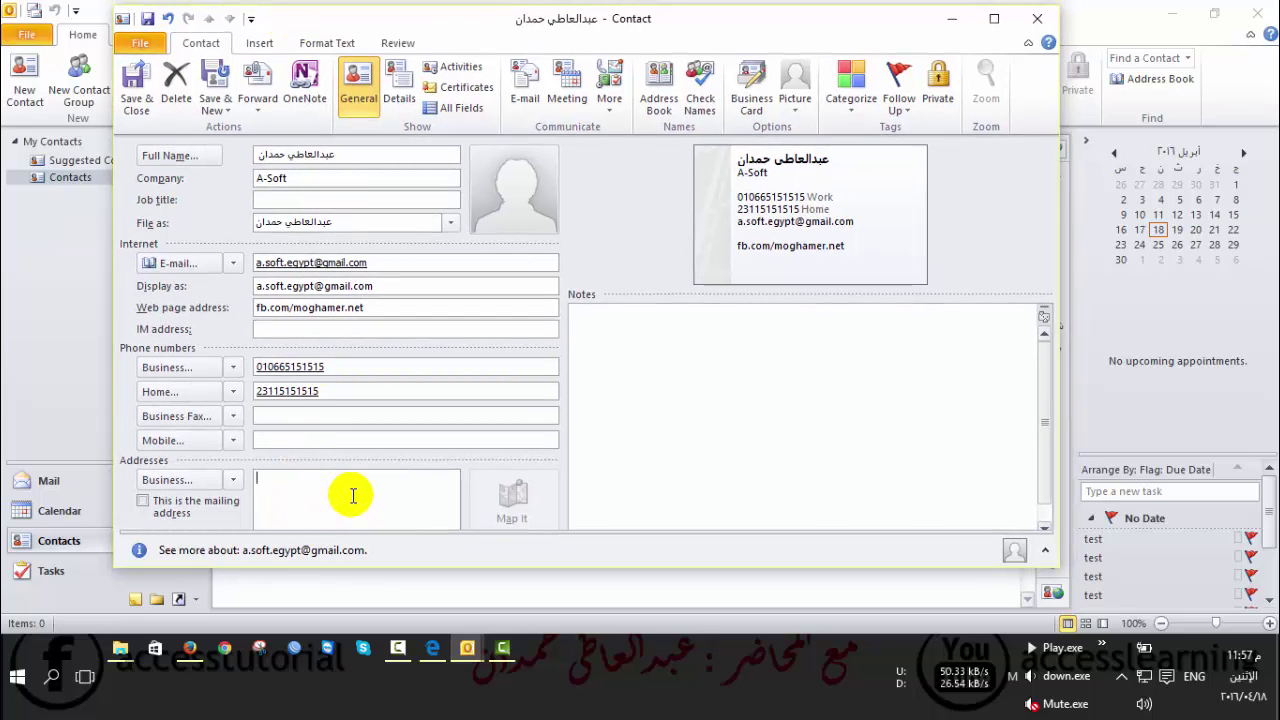
left_click(672, 389)
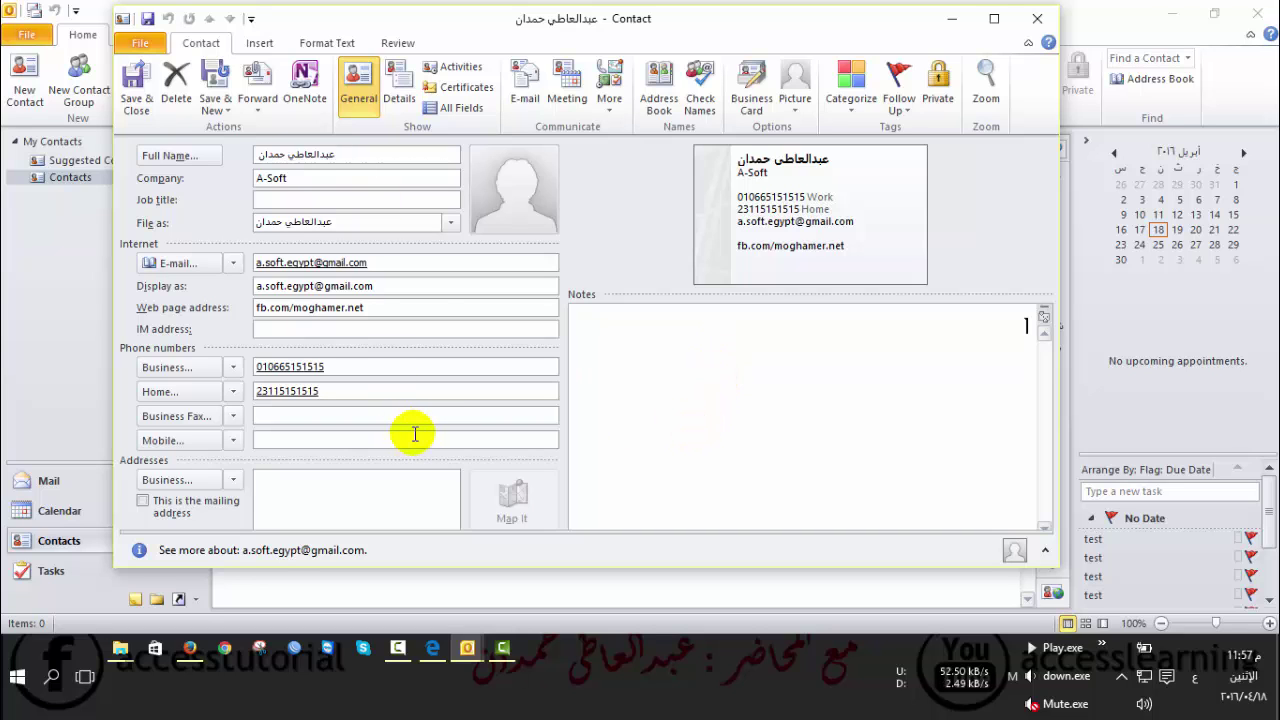
left_click(486, 168)
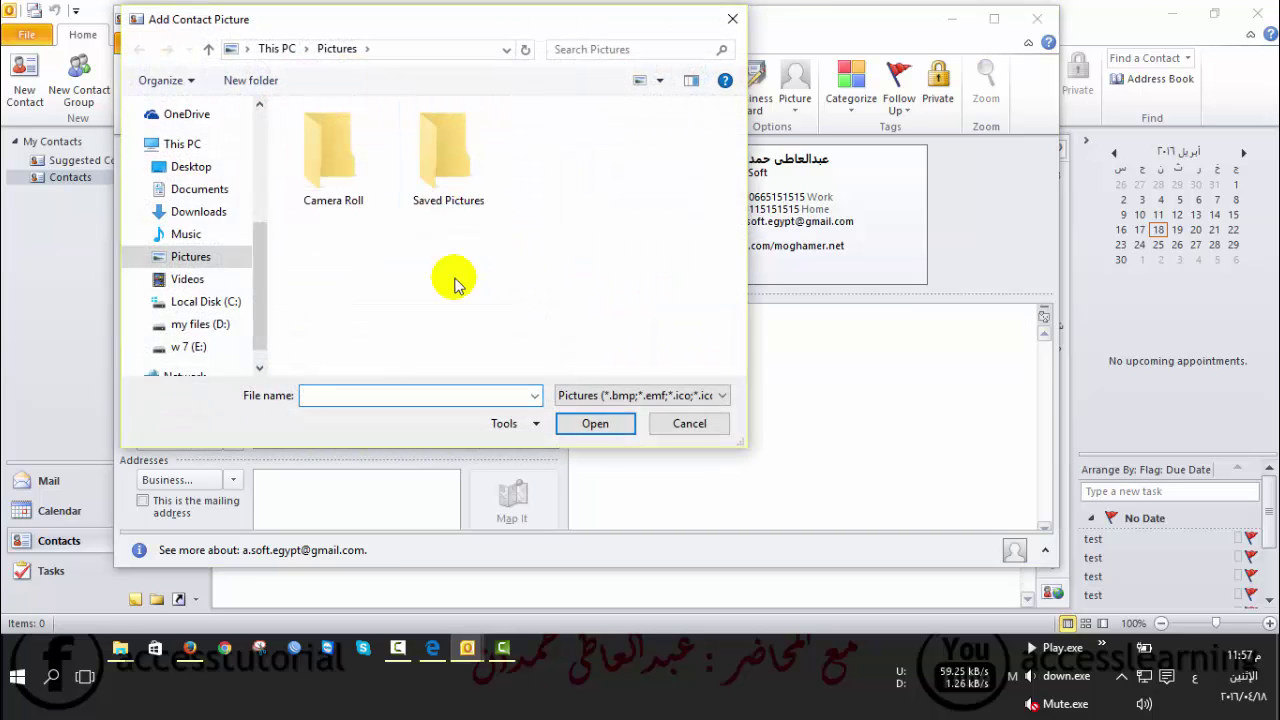
double_click(448, 148)
left_click(207, 50)
double_click(333, 160)
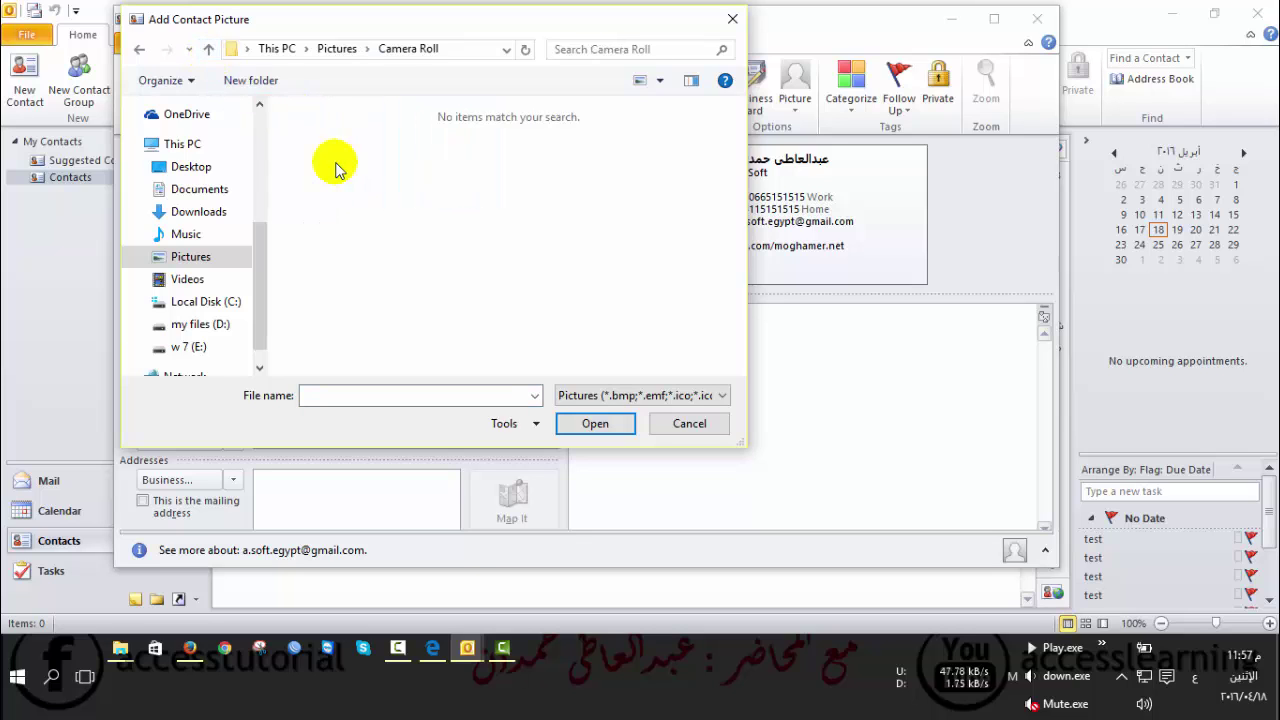
left_click(207, 50)
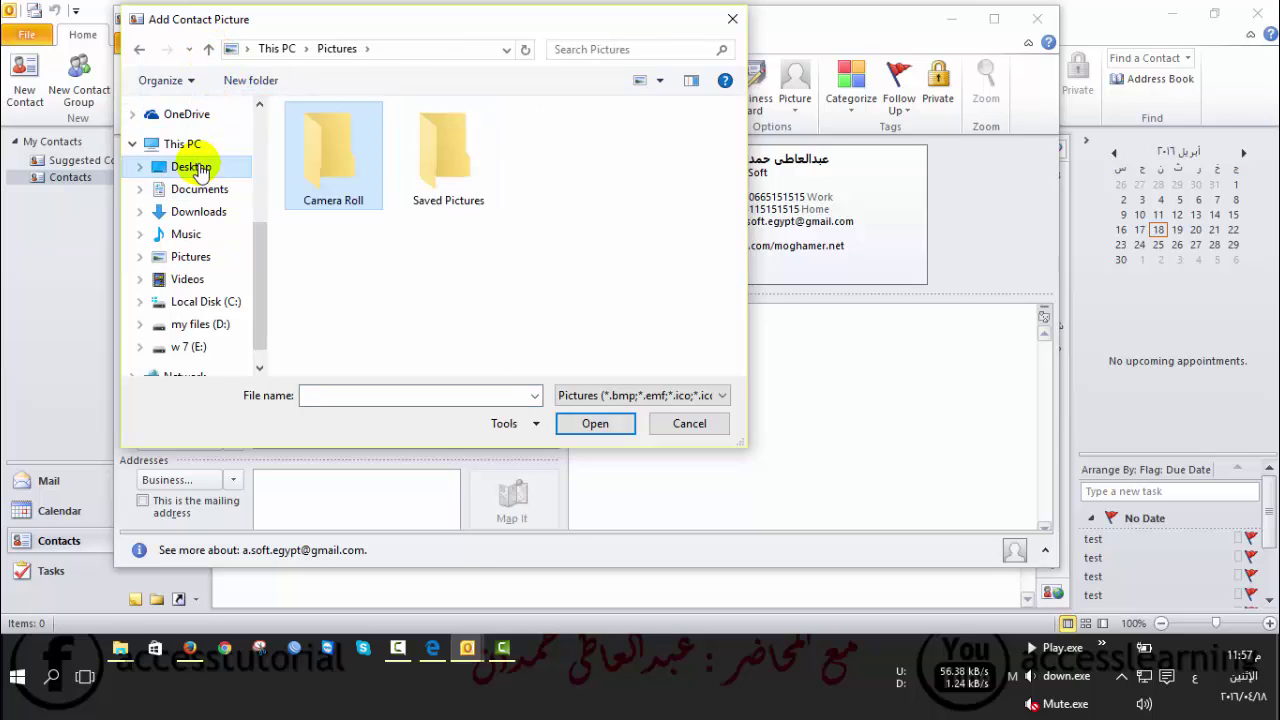
left_click(200, 165)
scroll(471, 263, "down", 5)
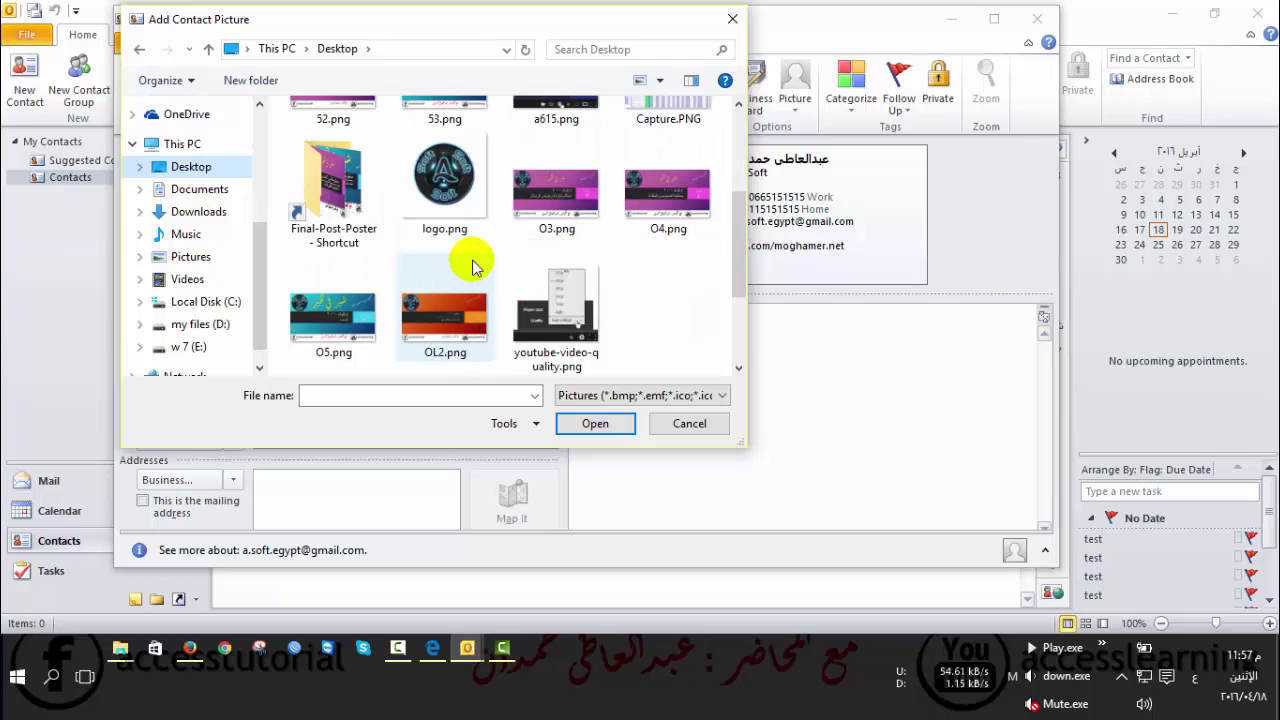
left_click(446, 200)
left_click(578, 423)
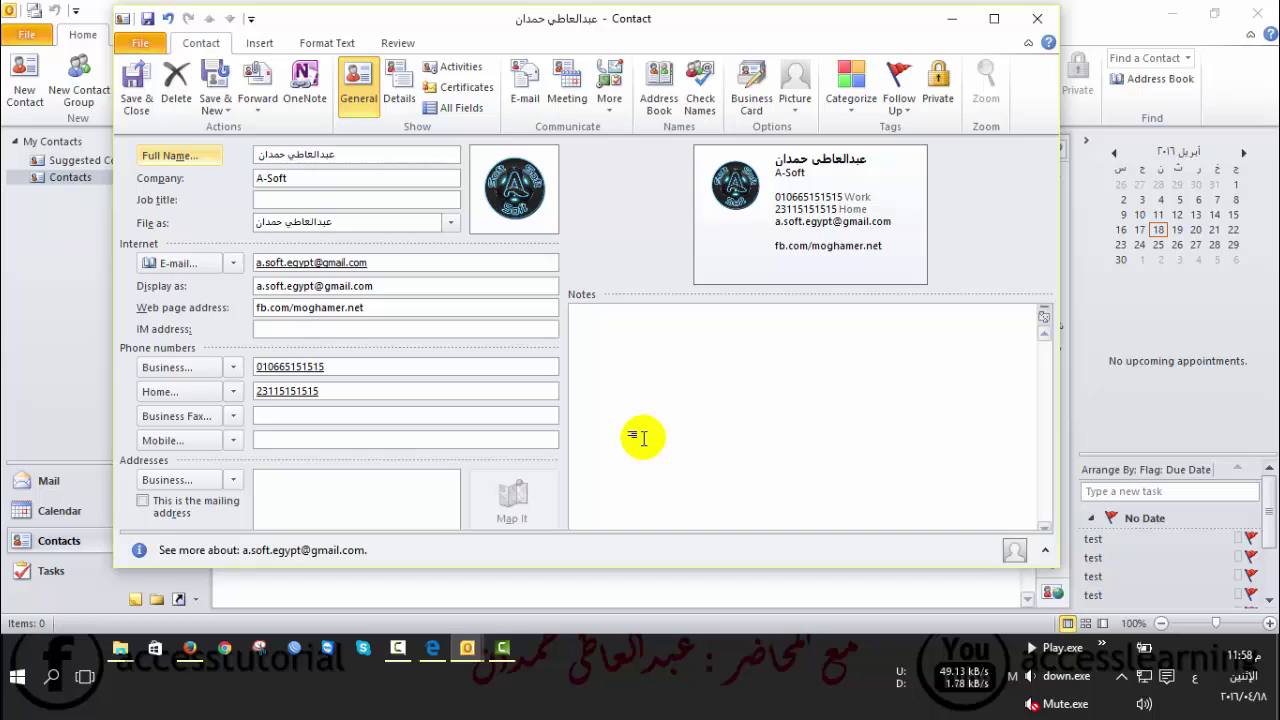
Switch the e-mail field to E-mail 2 and begin typing a second address
left_click(233, 264)
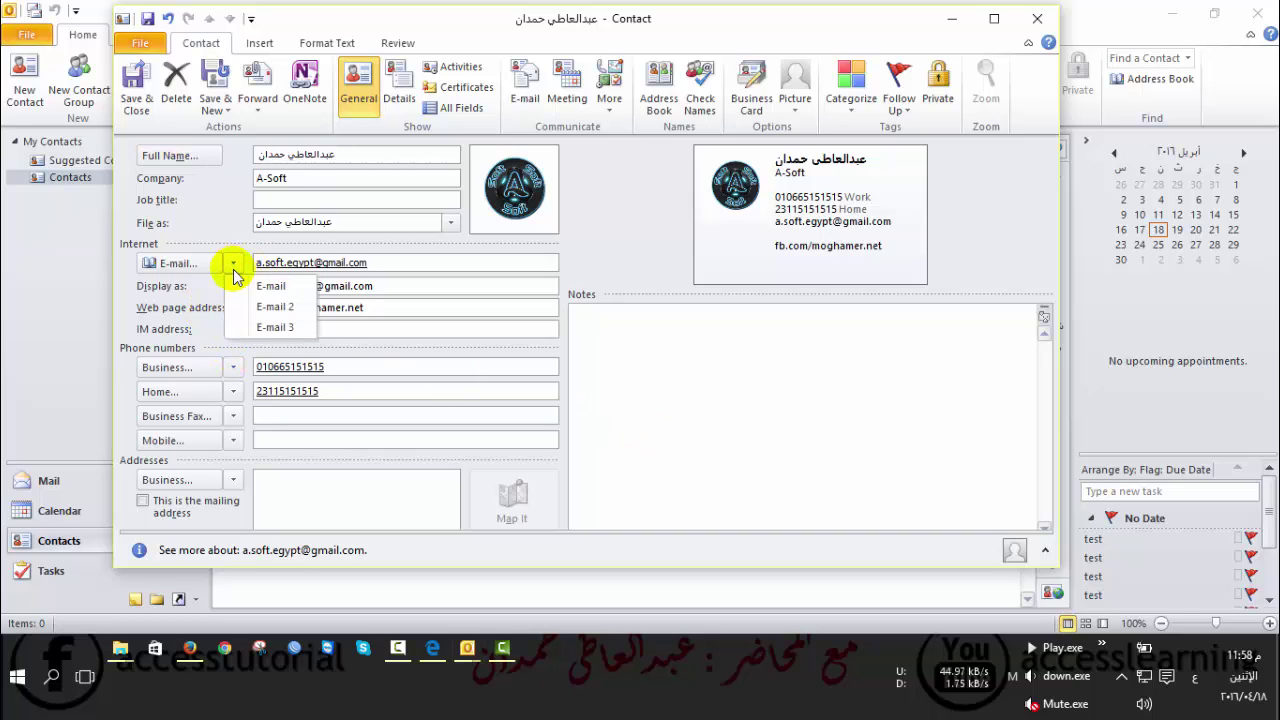
left_click(262, 306)
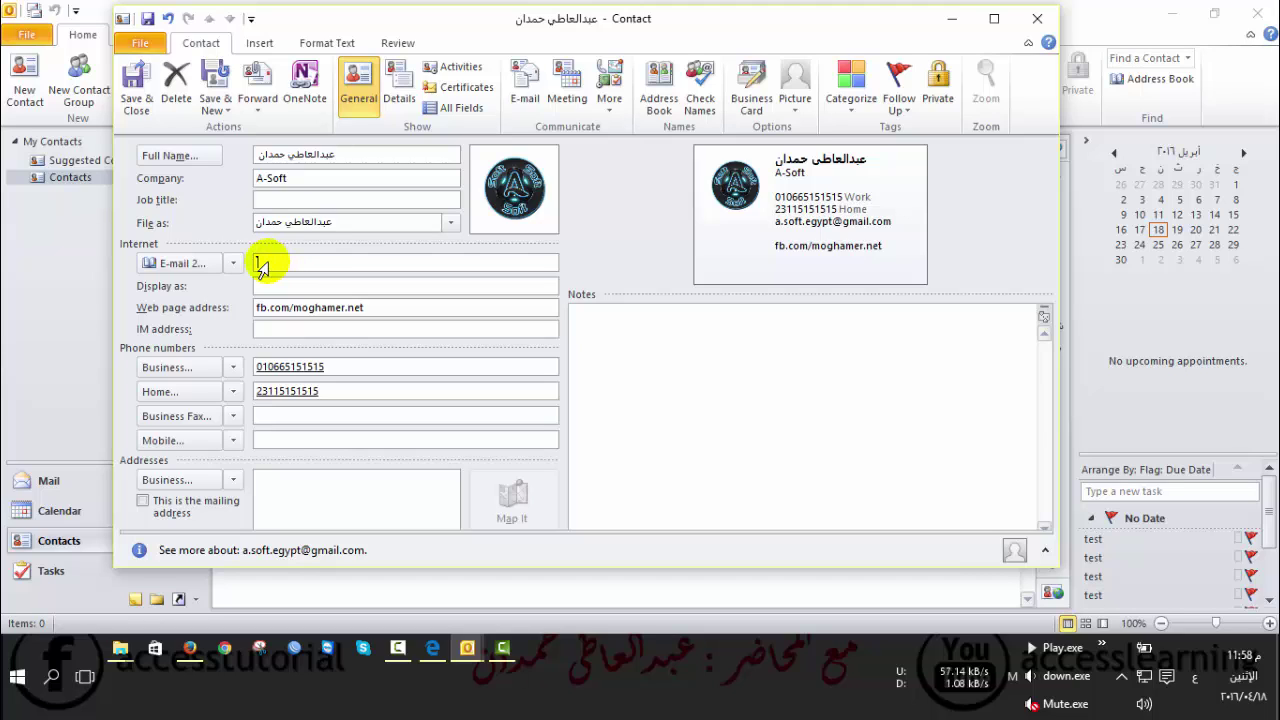
type("m")
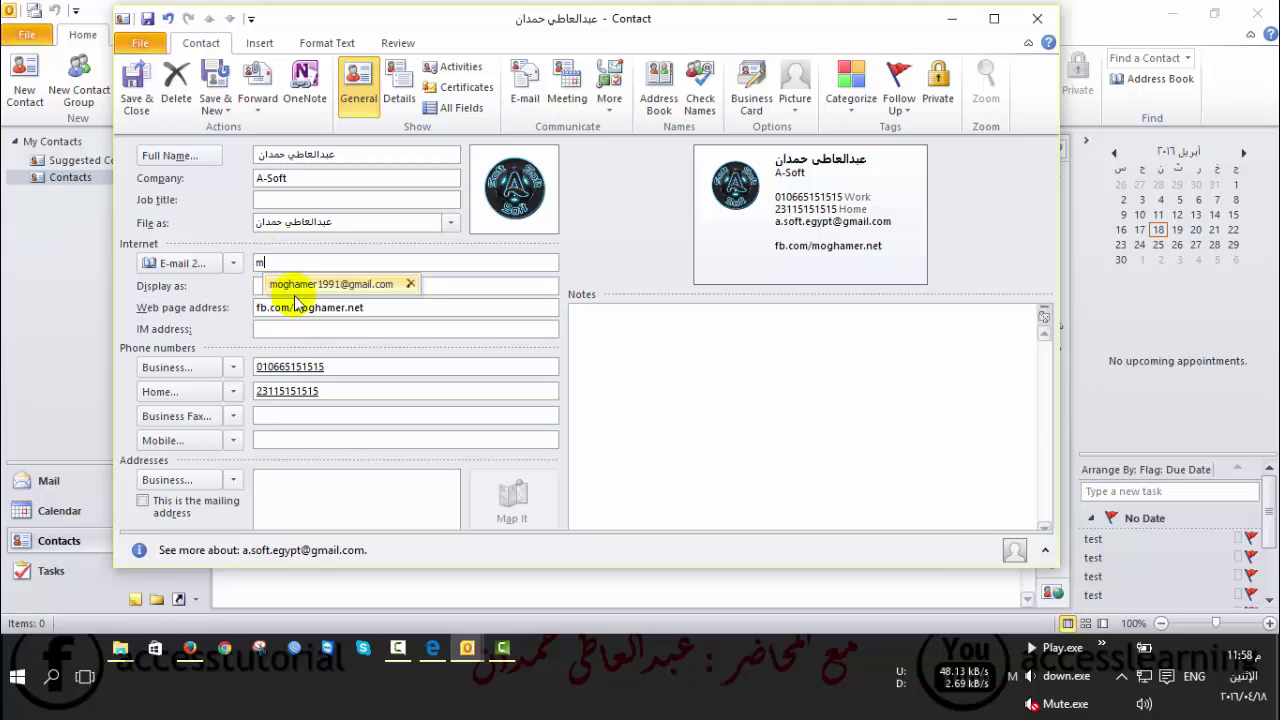
Fill E-mail 2 from the autocomplete suggestion, then save and close the contact
left_click(310, 284)
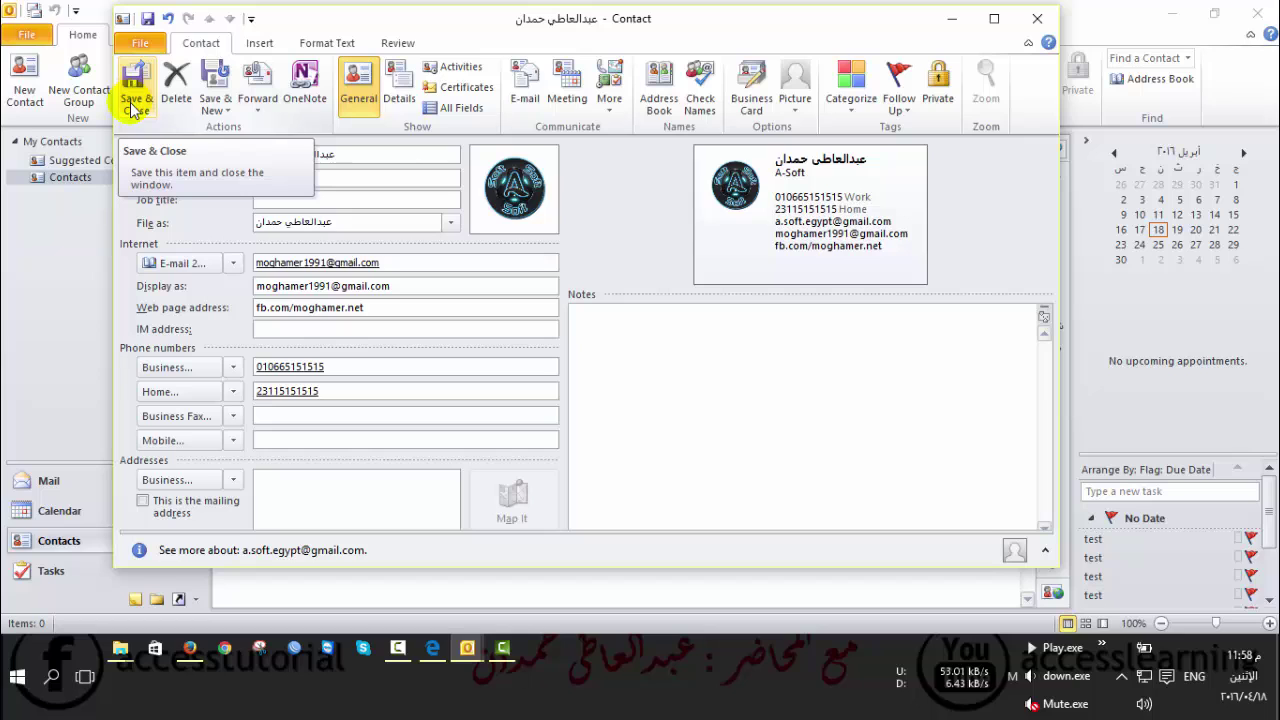
left_click(216, 108)
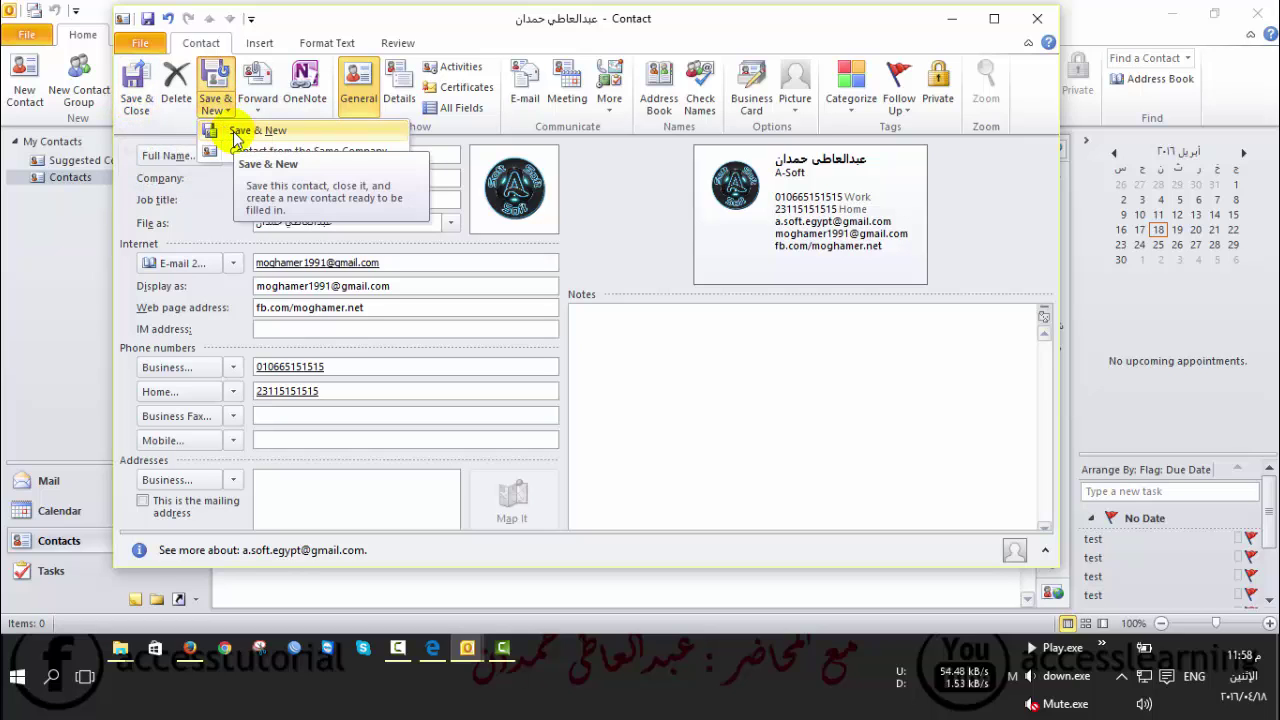
left_click(128, 108)
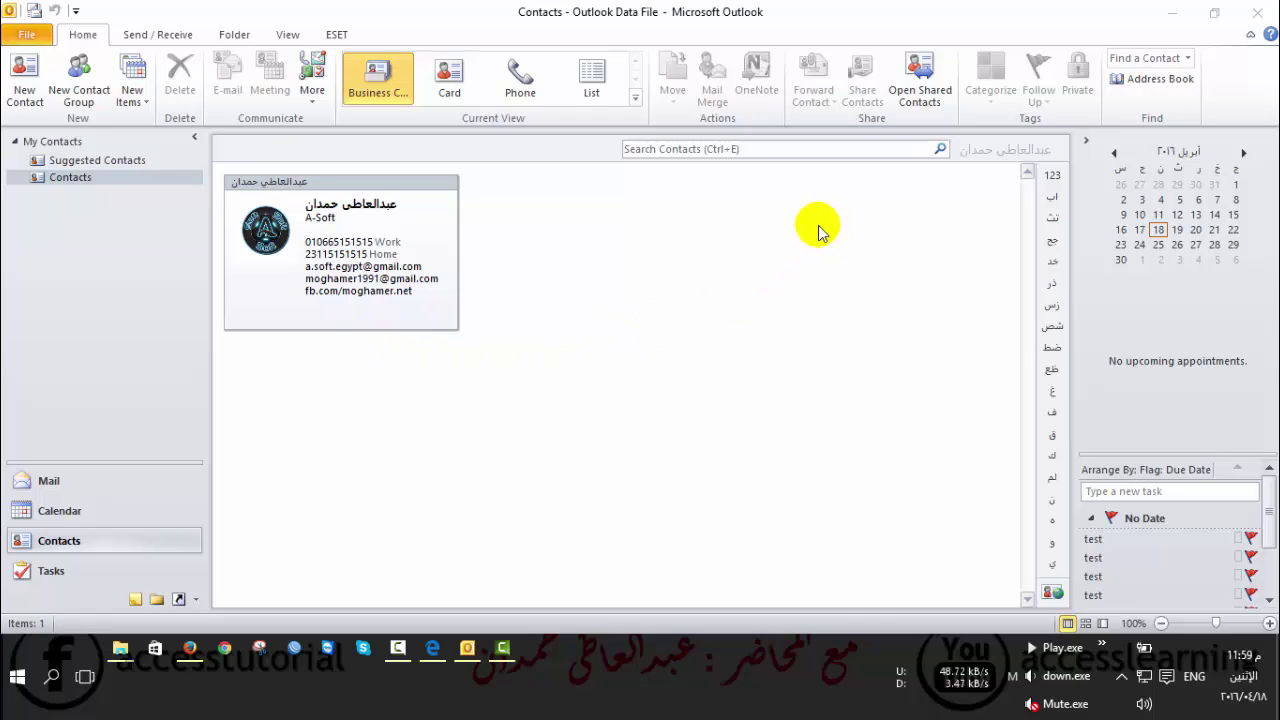
Switch to Mail and start a new blank e-mail message
left_click(145, 40)
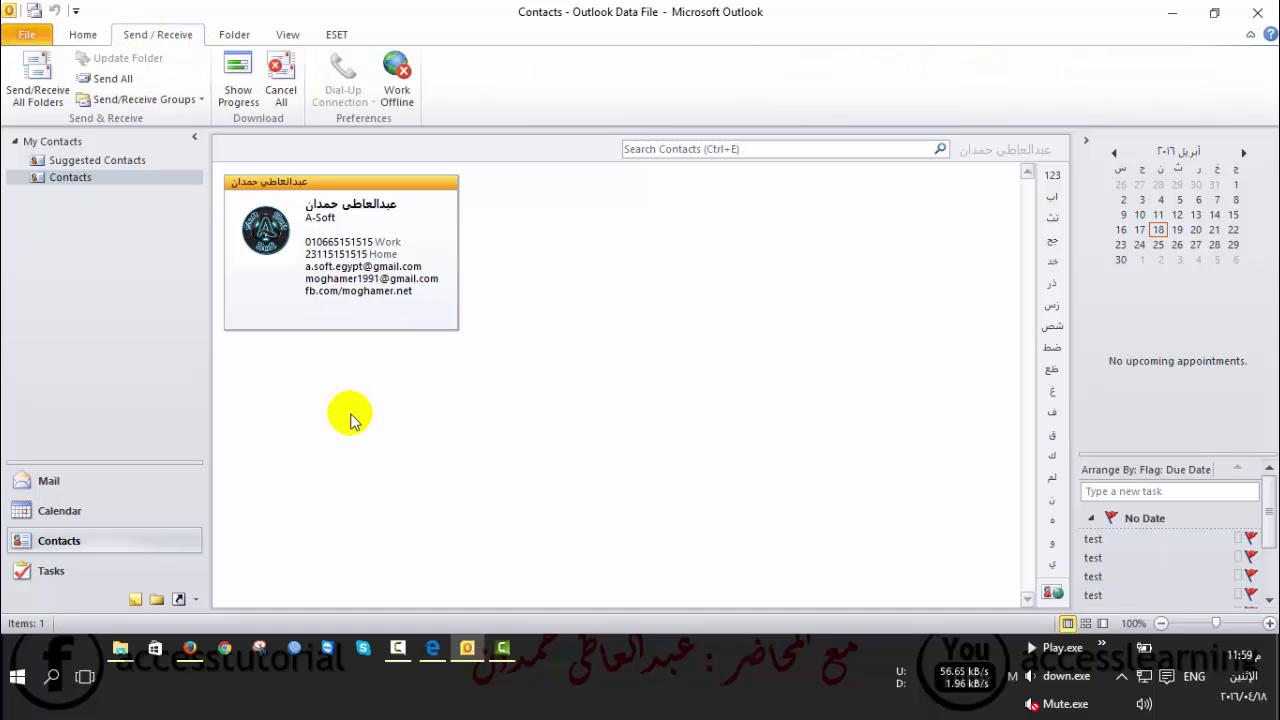
left_click(29, 480)
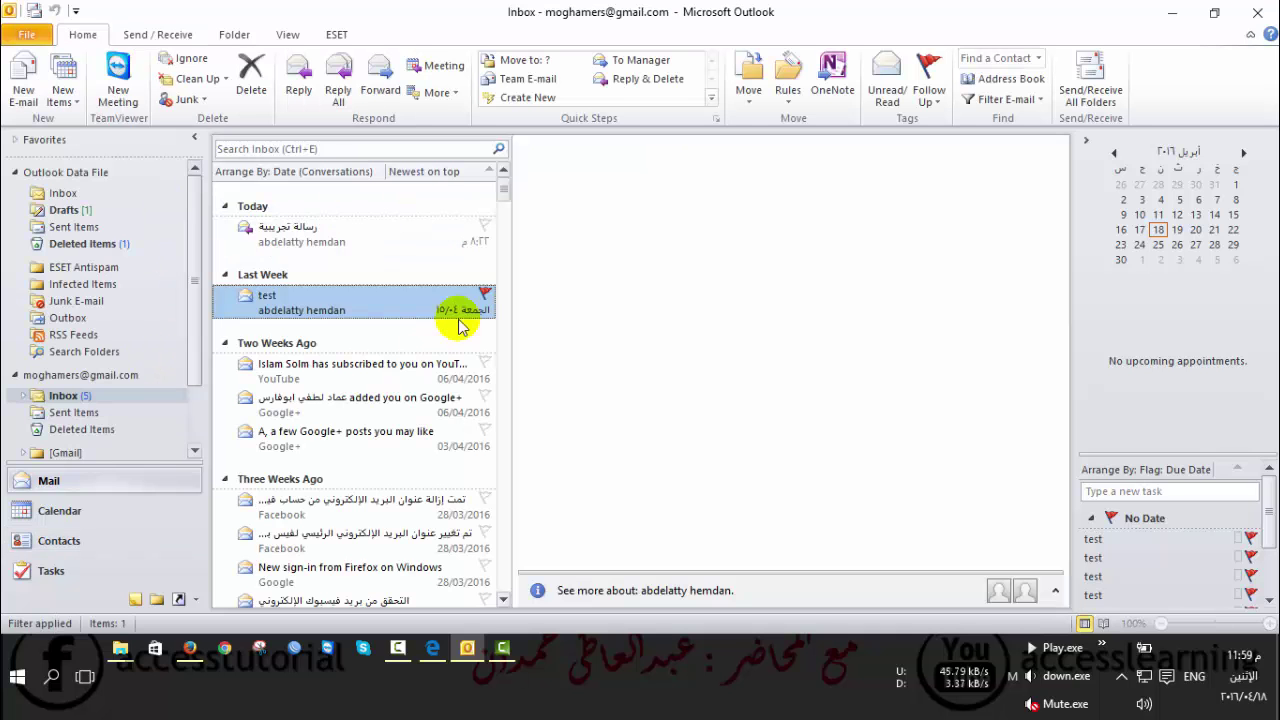
left_click(23, 88)
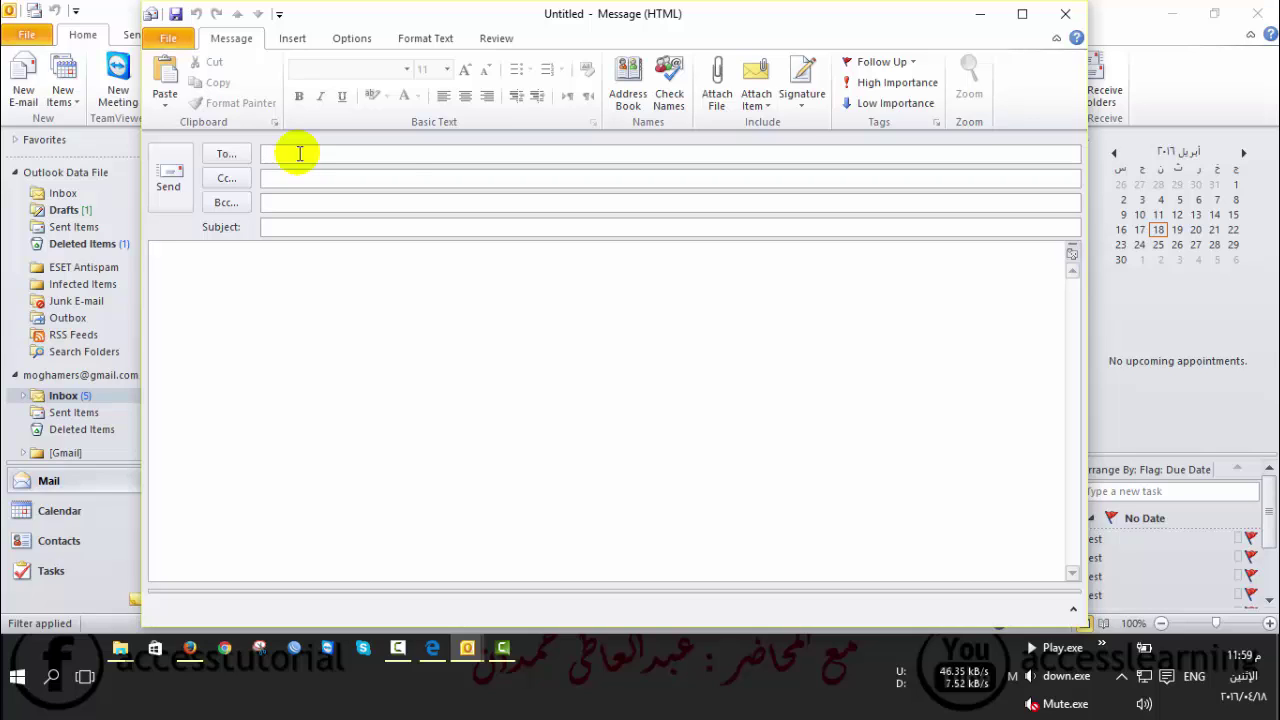
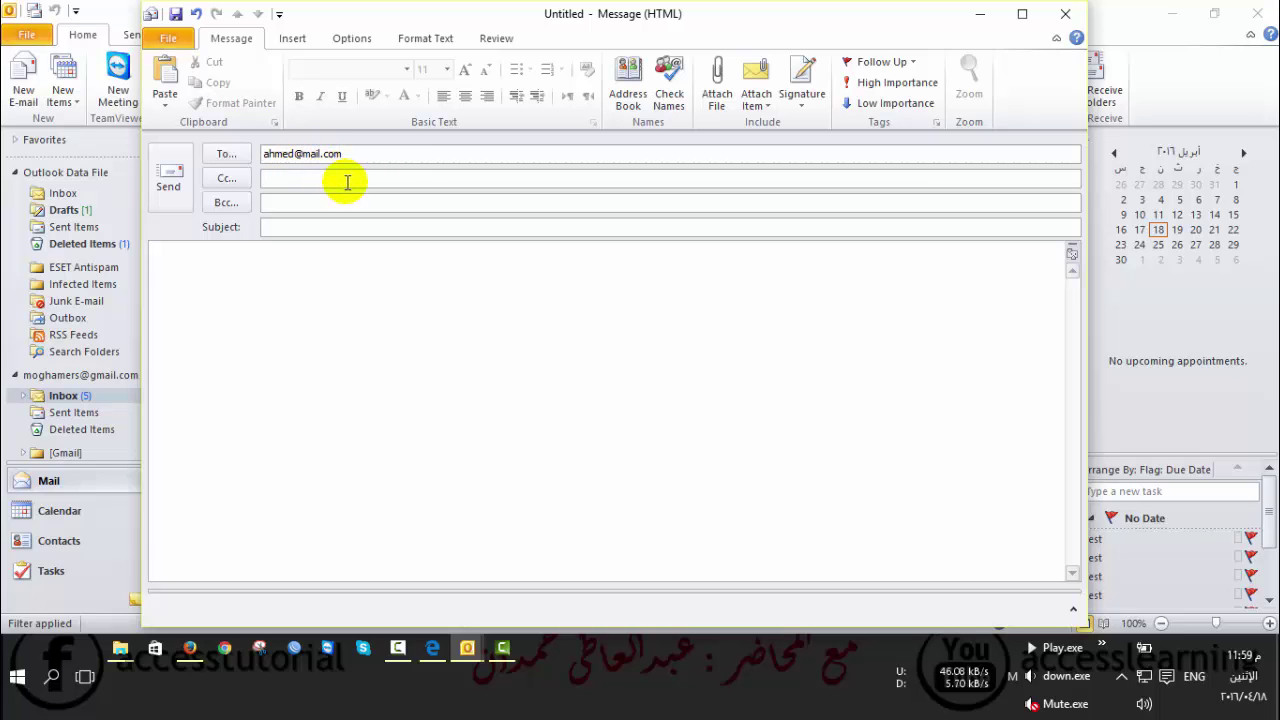
Address the message to the new contact and open it via Add to Outlook Contacts
right_click(318, 153)
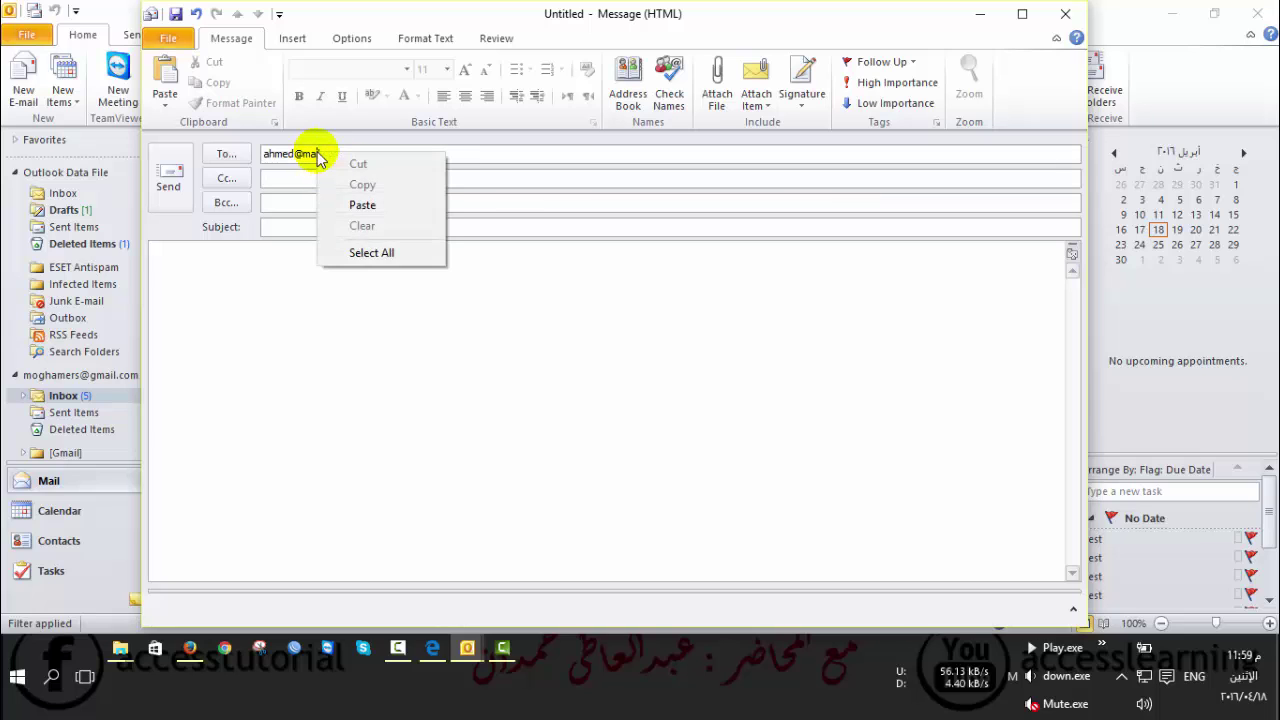
left_click(368, 254)
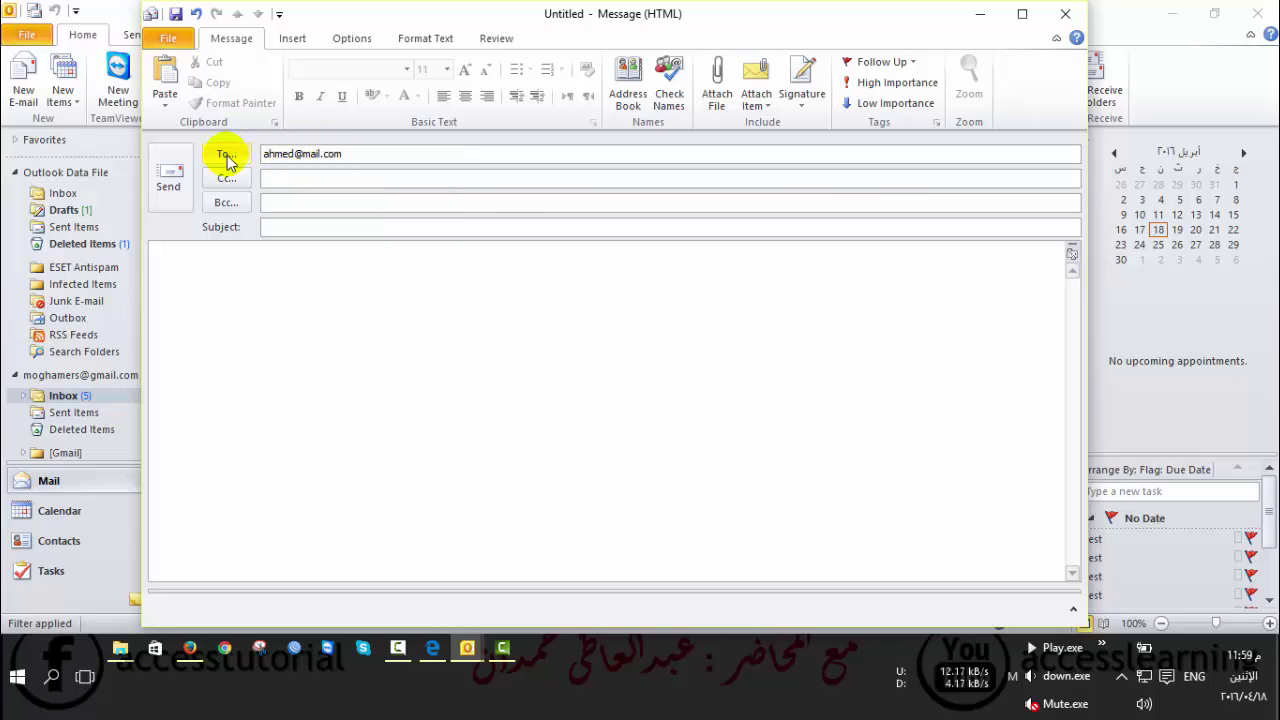
right_click(286, 156)
left_click(286, 157)
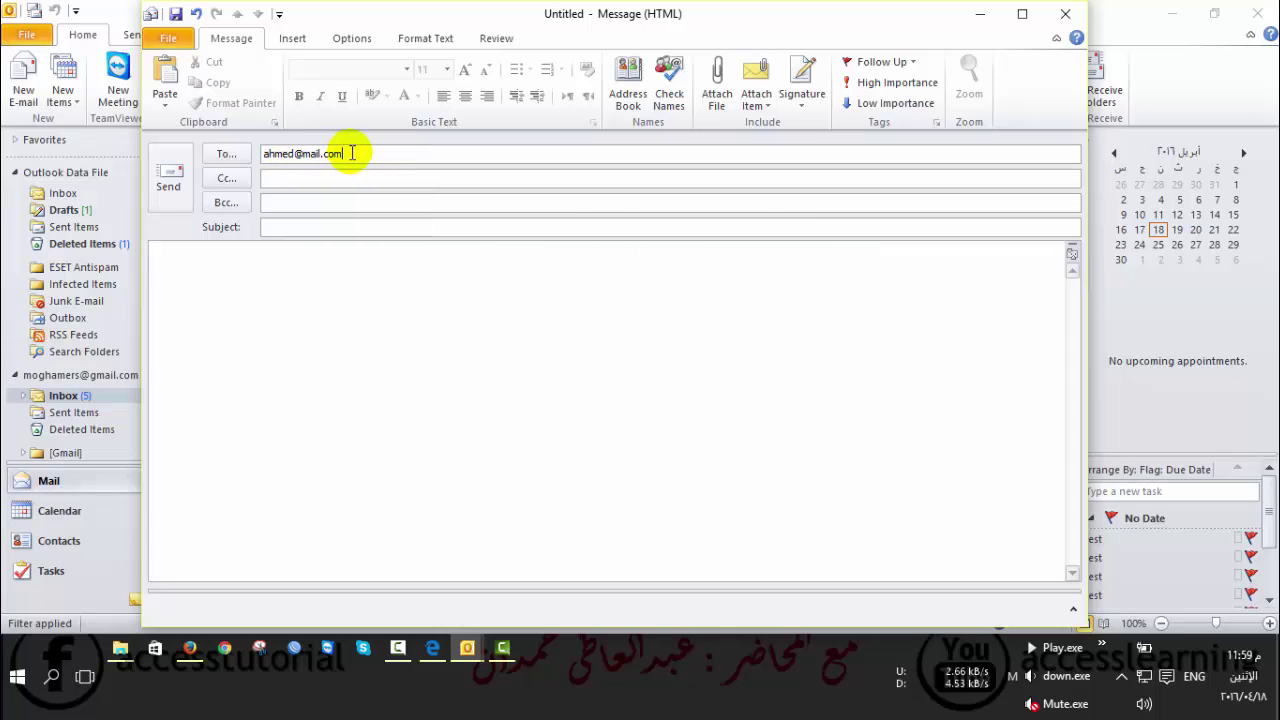
left_click(309, 177)
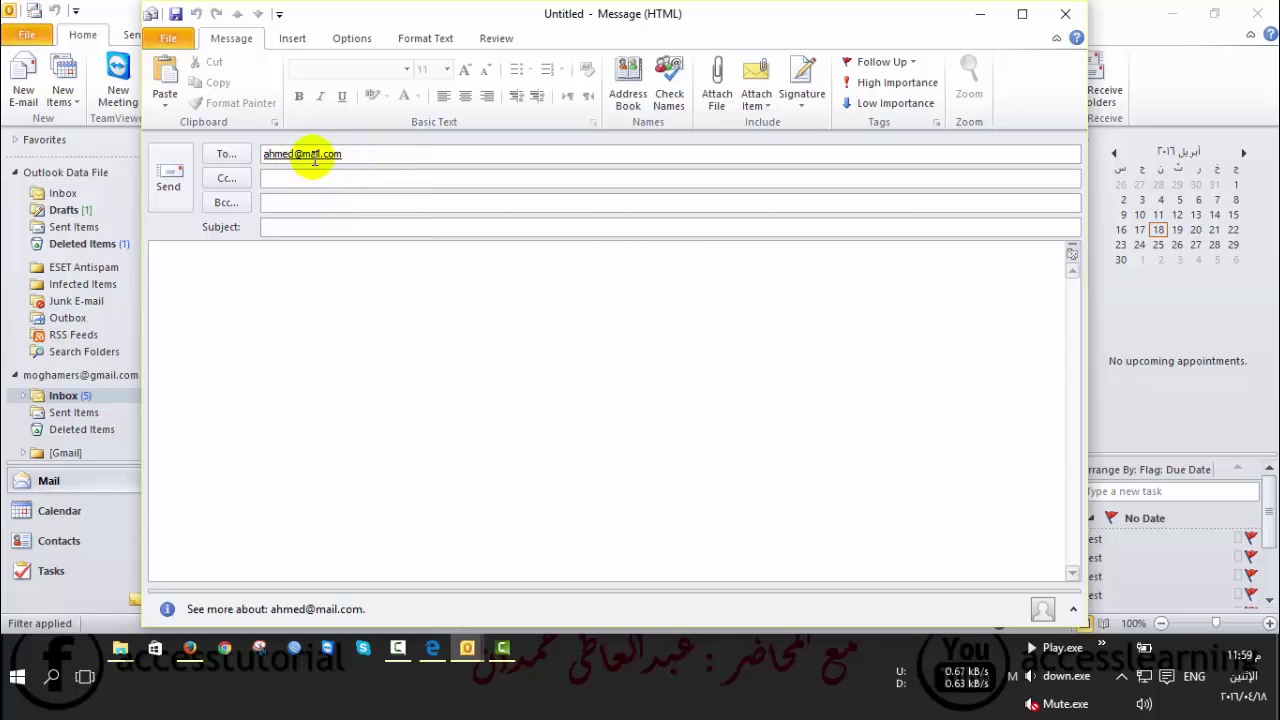
right_click(316, 159)
left_click(285, 158)
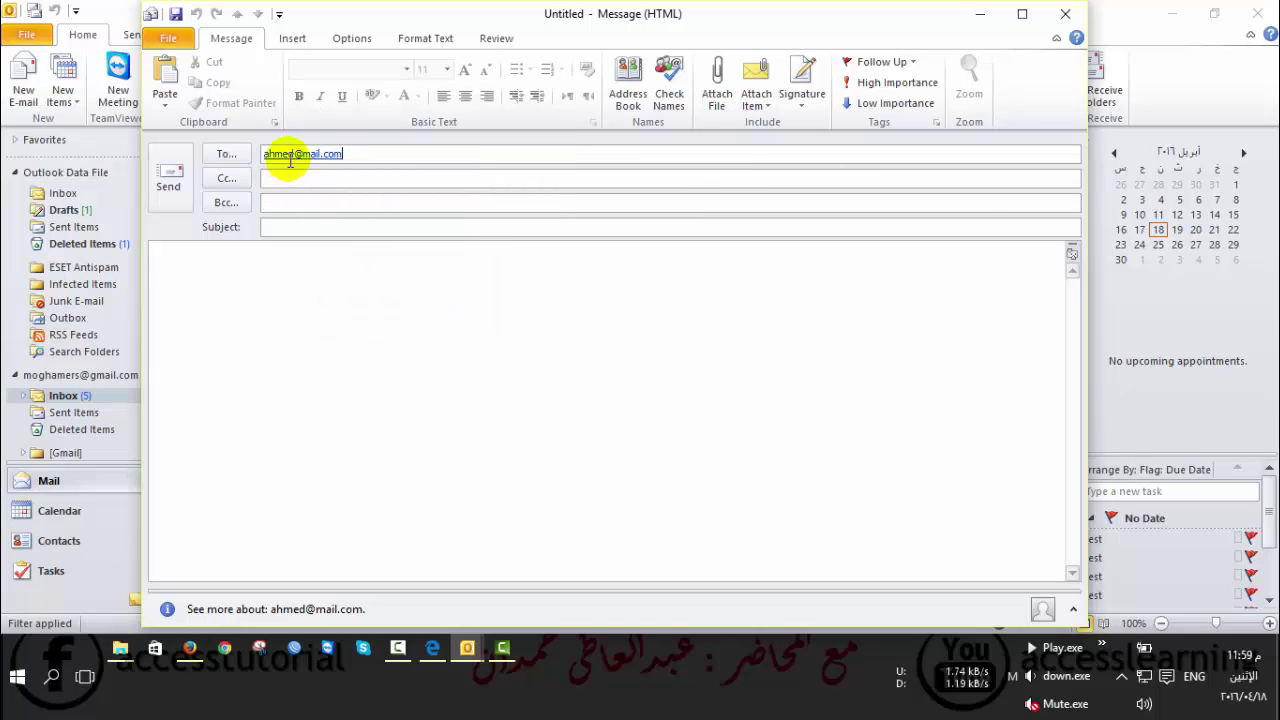
right_click(303, 162)
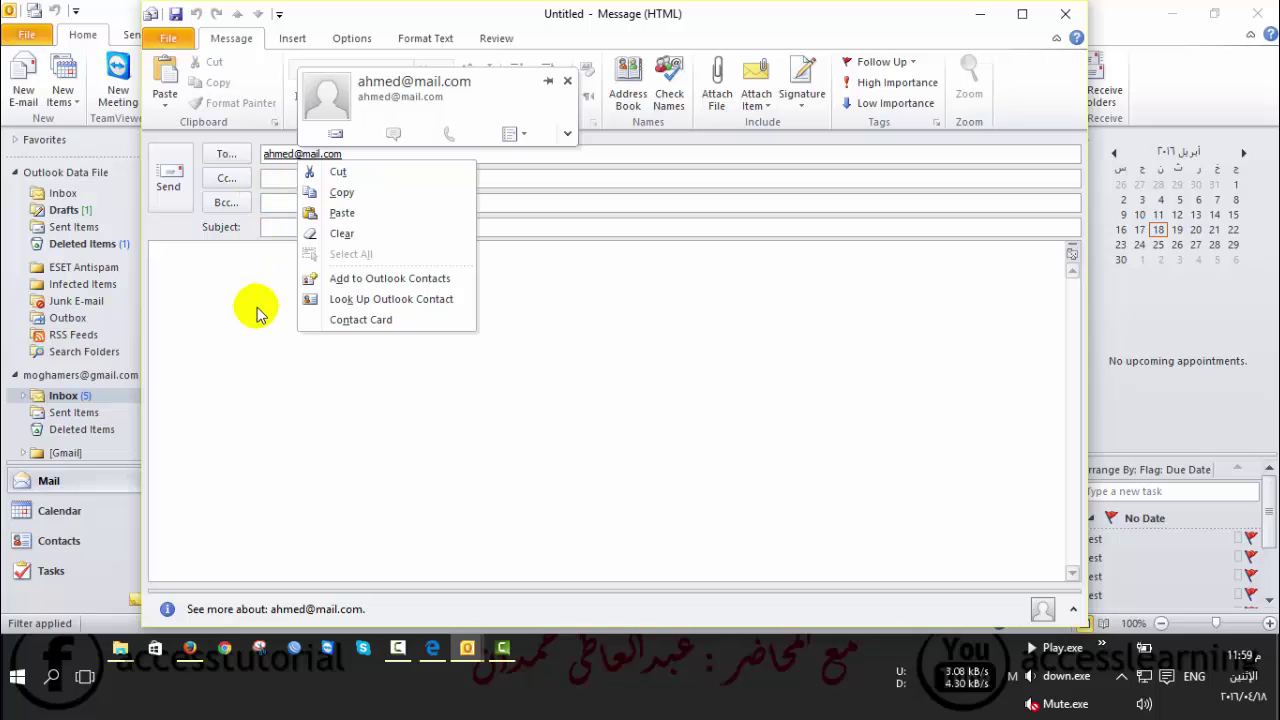
left_click(418, 286)
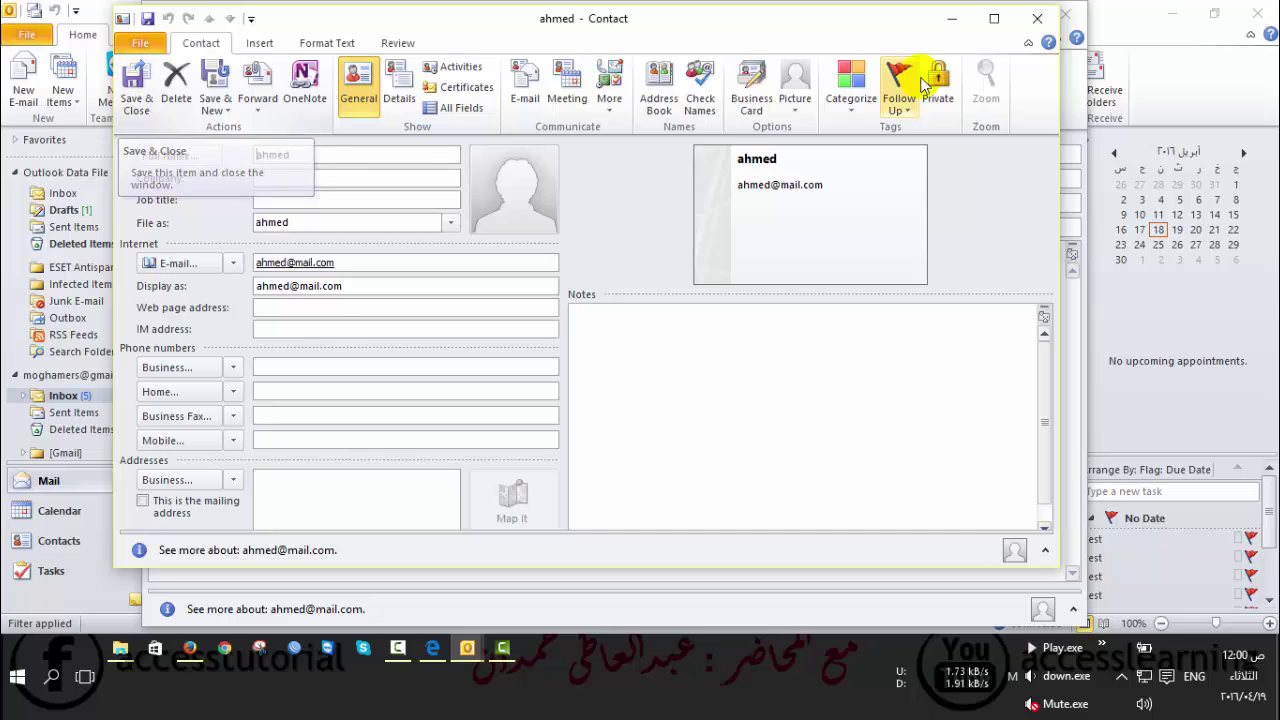
Close the contact window and the unsent message, both without saving
left_click(1037, 18)
left_click(640, 372)
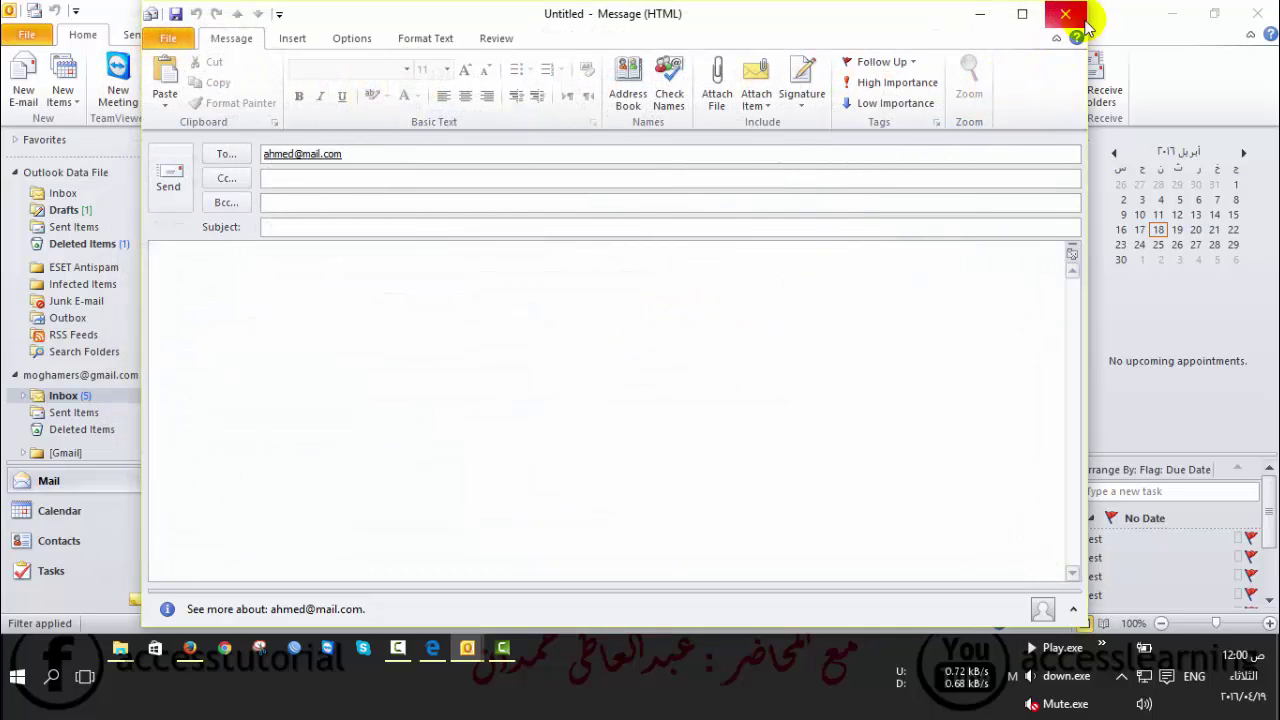
left_click(1065, 14)
left_click(640, 380)
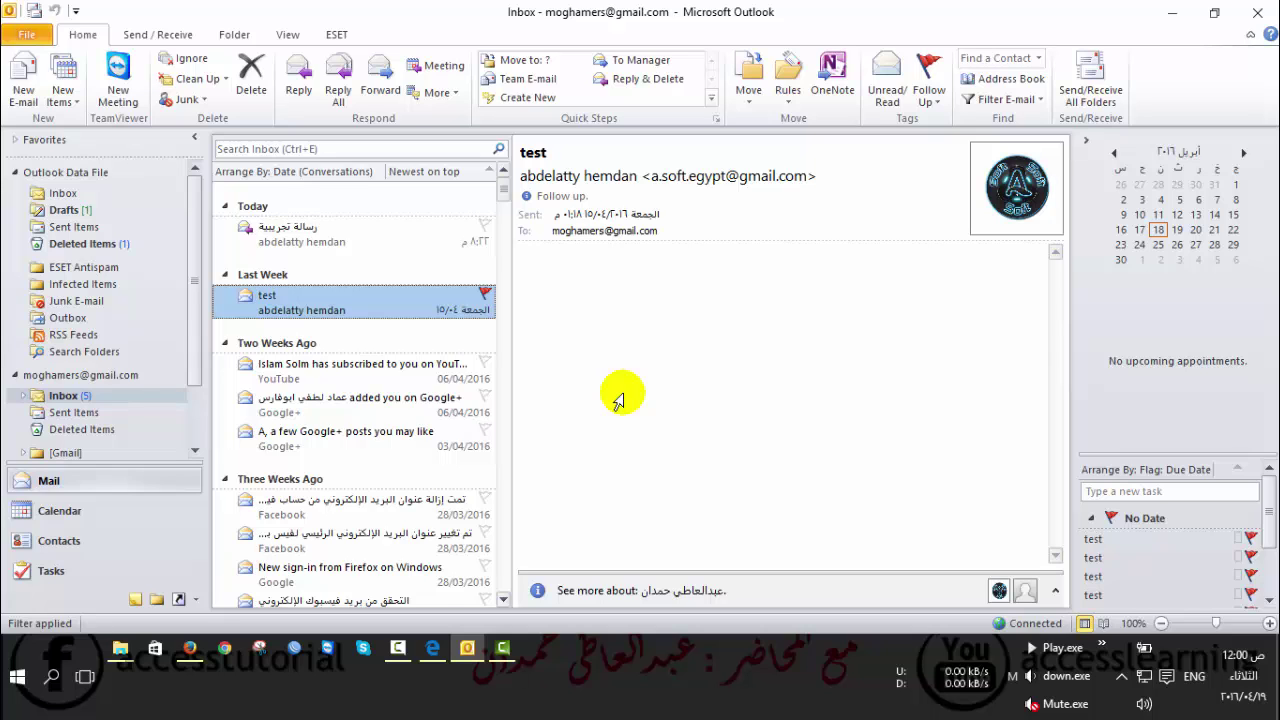
In Contacts, create the first new contact with a full name and e-mail, using Save & New
left_click(58, 508)
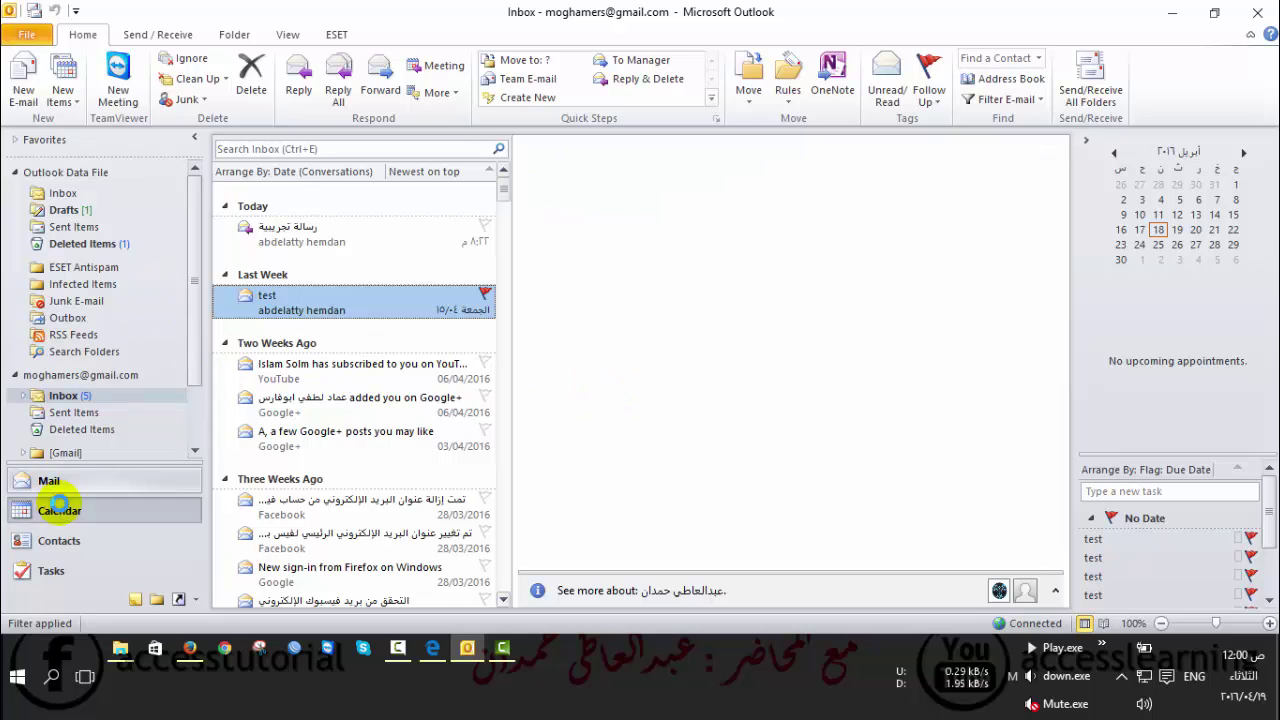
left_click(60, 540)
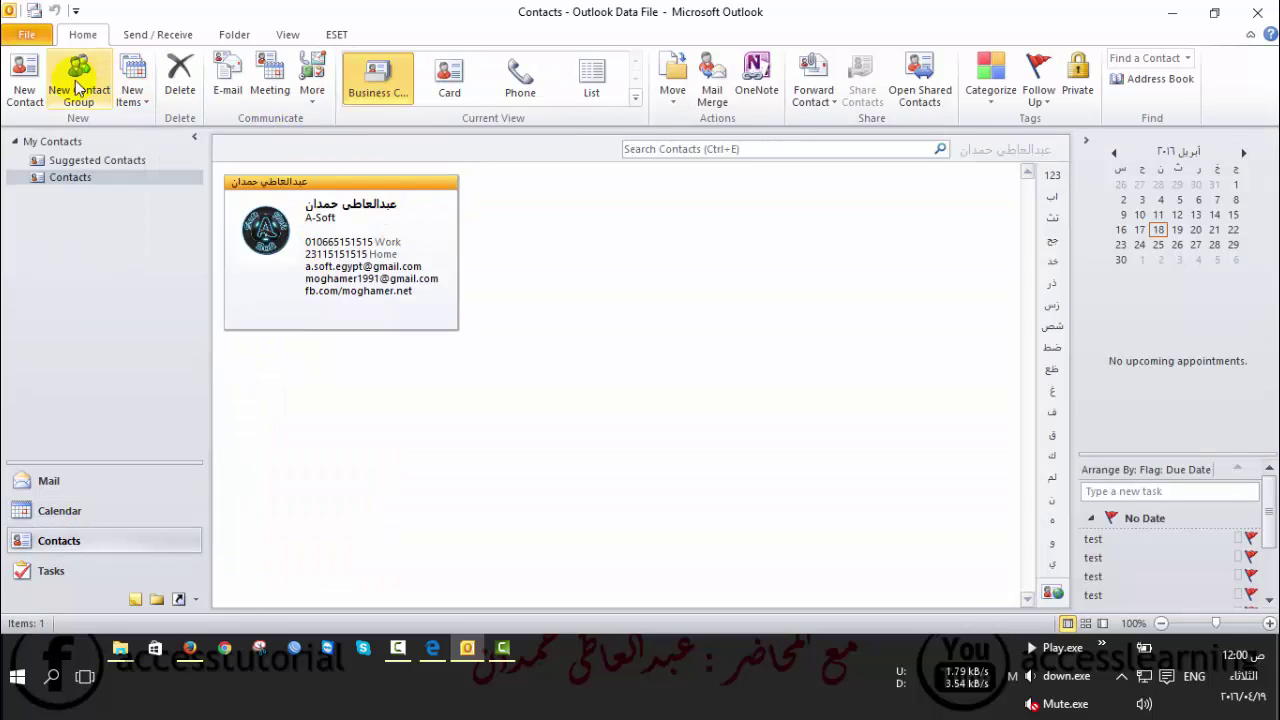
left_click(26, 90)
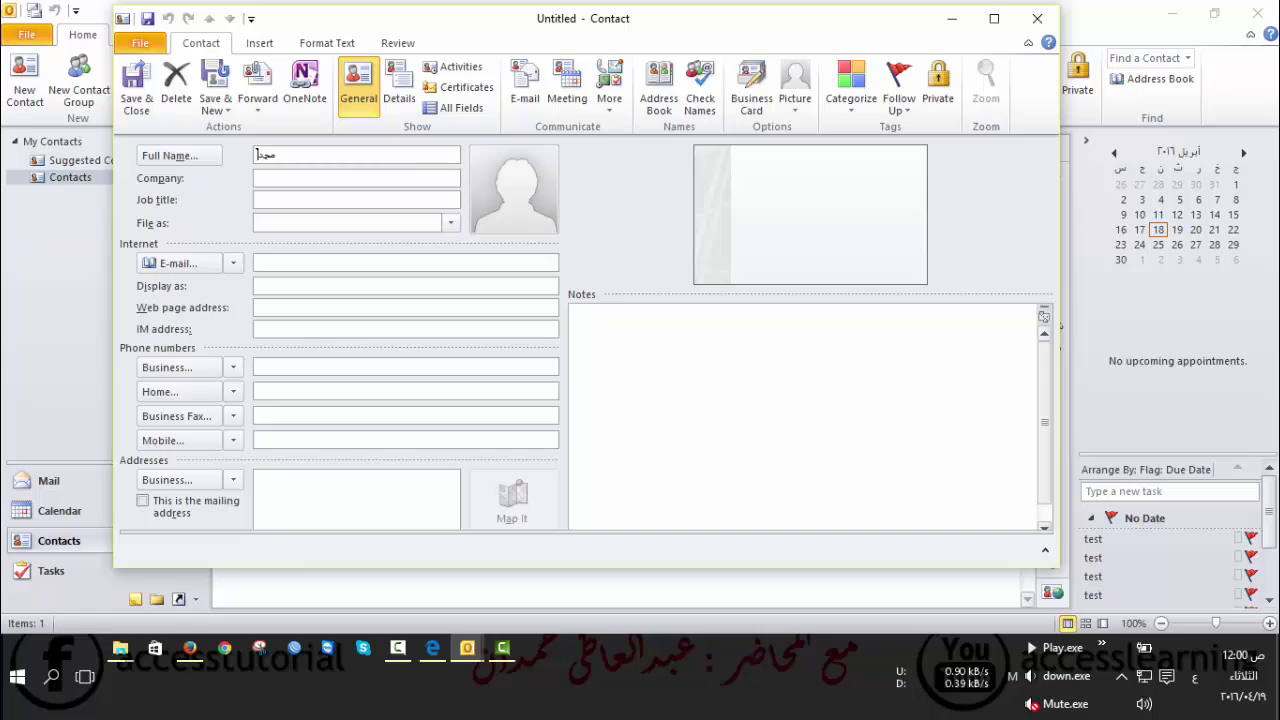
type("سن")
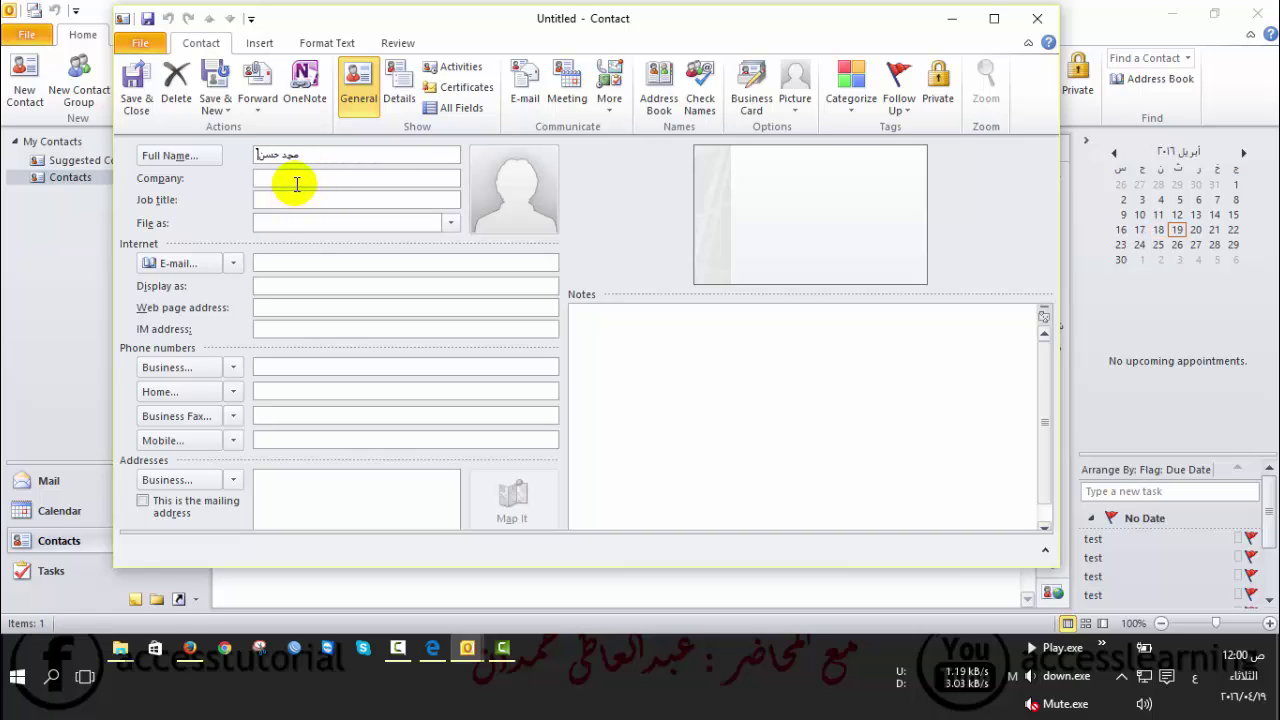
left_click(296, 181)
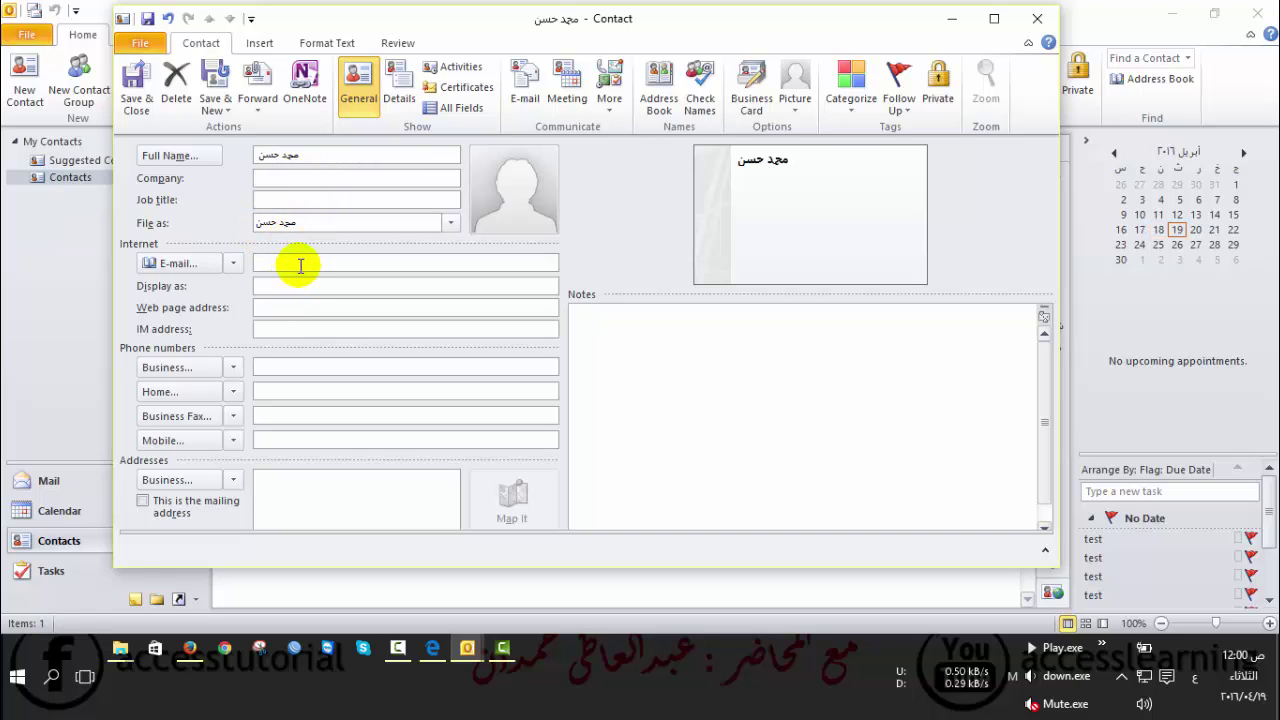
type("a")
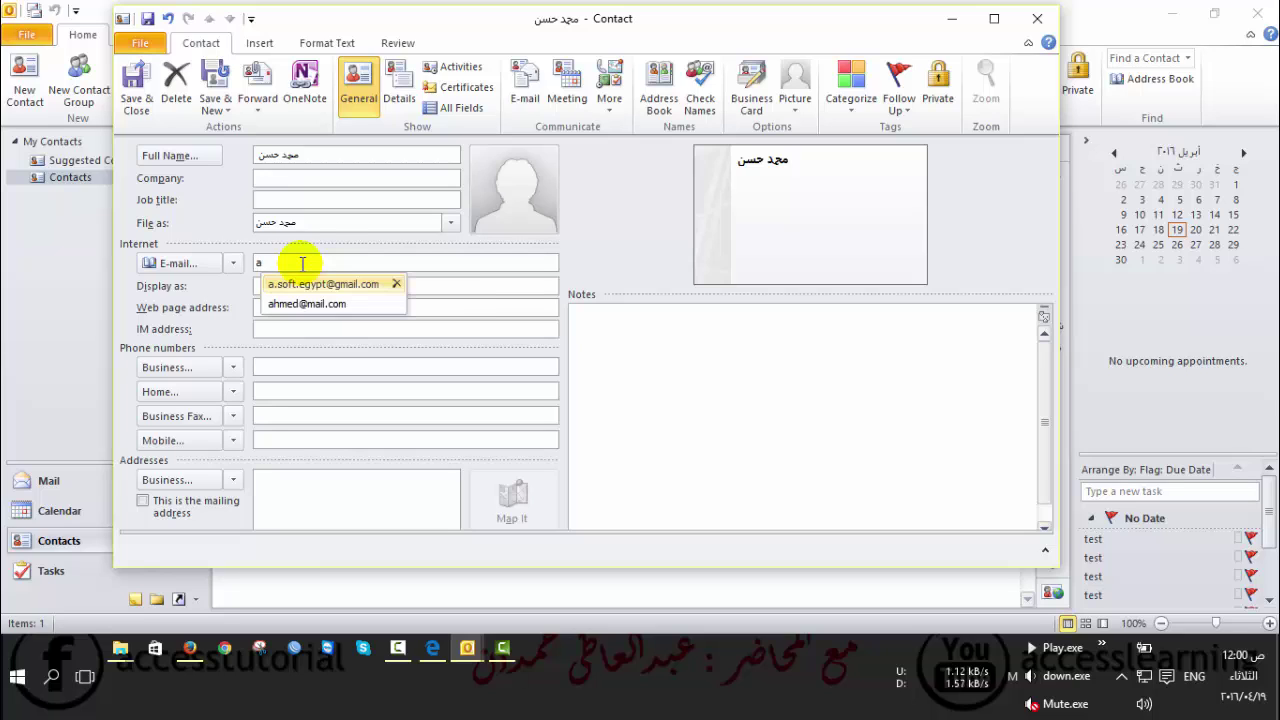
type("@mail.com")
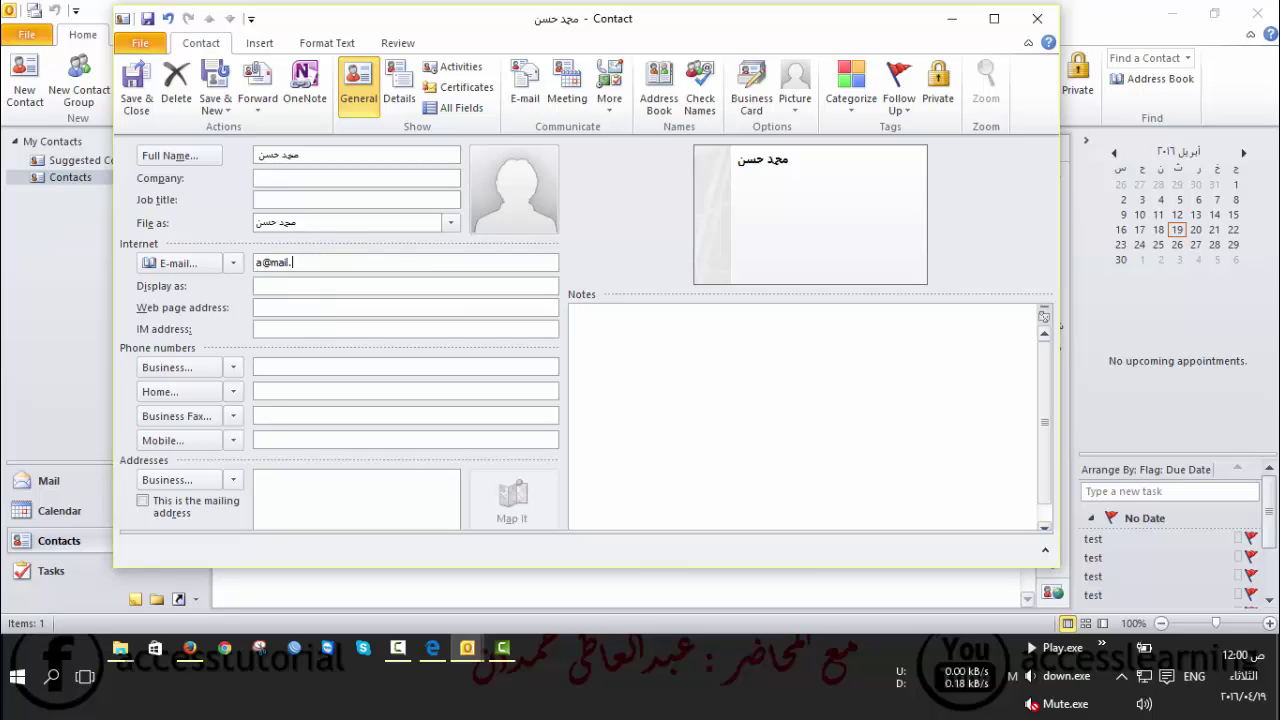
left_click(310, 305)
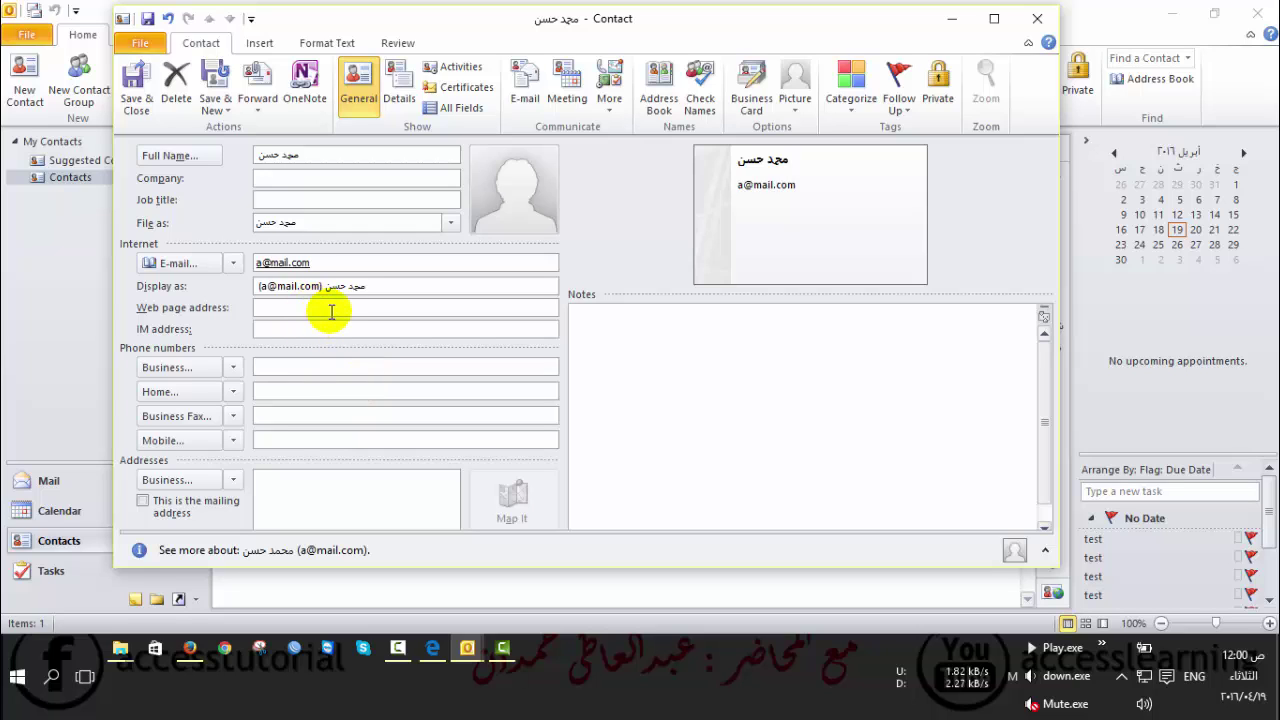
left_click(226, 103)
Create the second contact with a name and e-mail address, using Save & New
type("p")
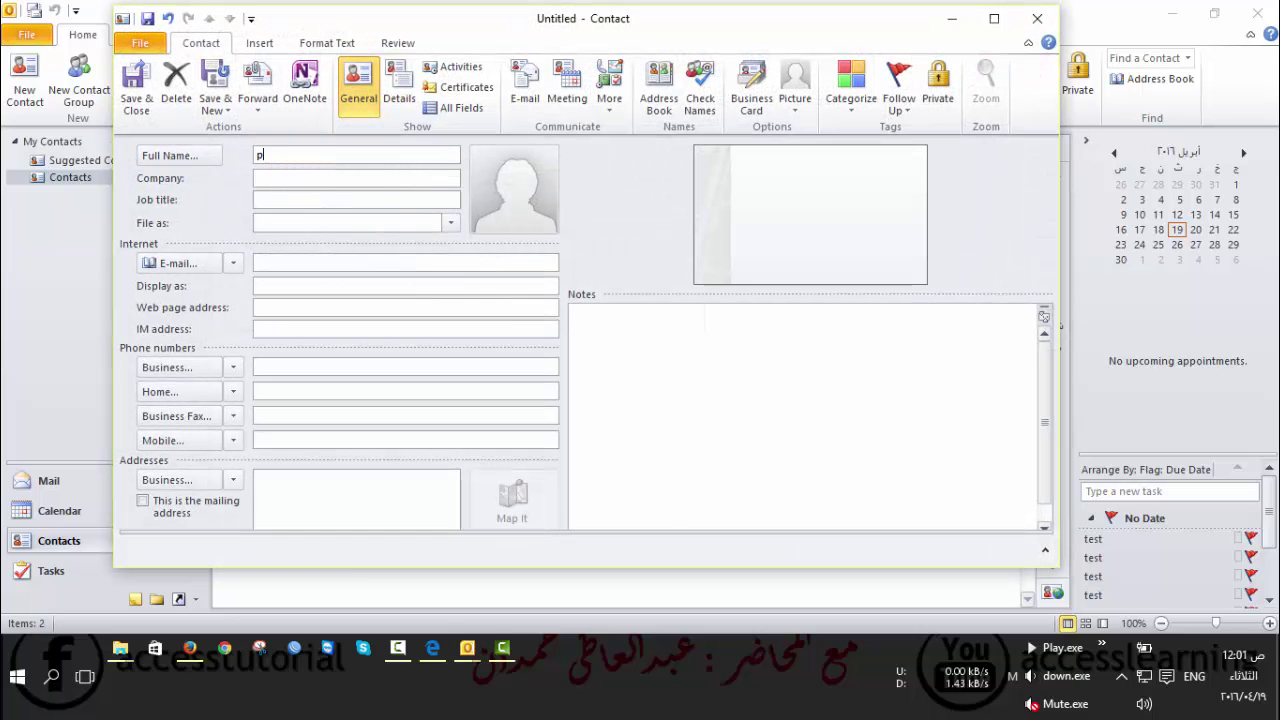
key("BackSpace")
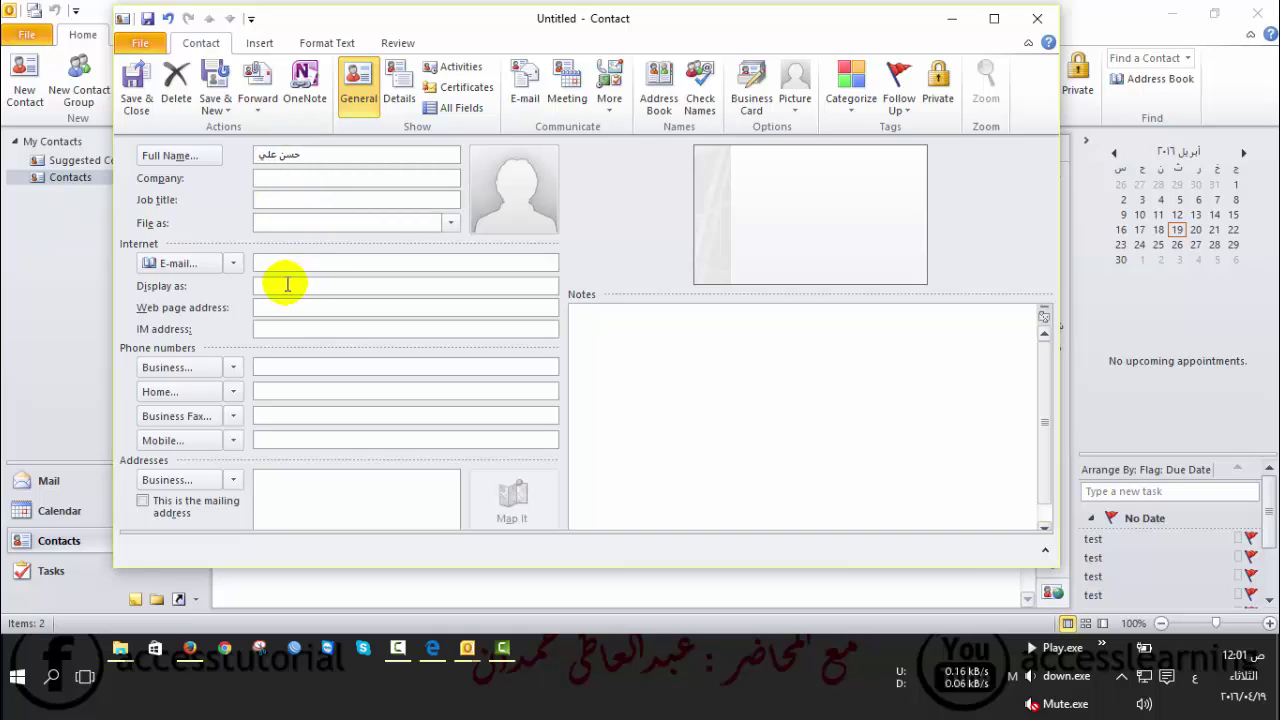
left_click(264, 201)
left_click(268, 264)
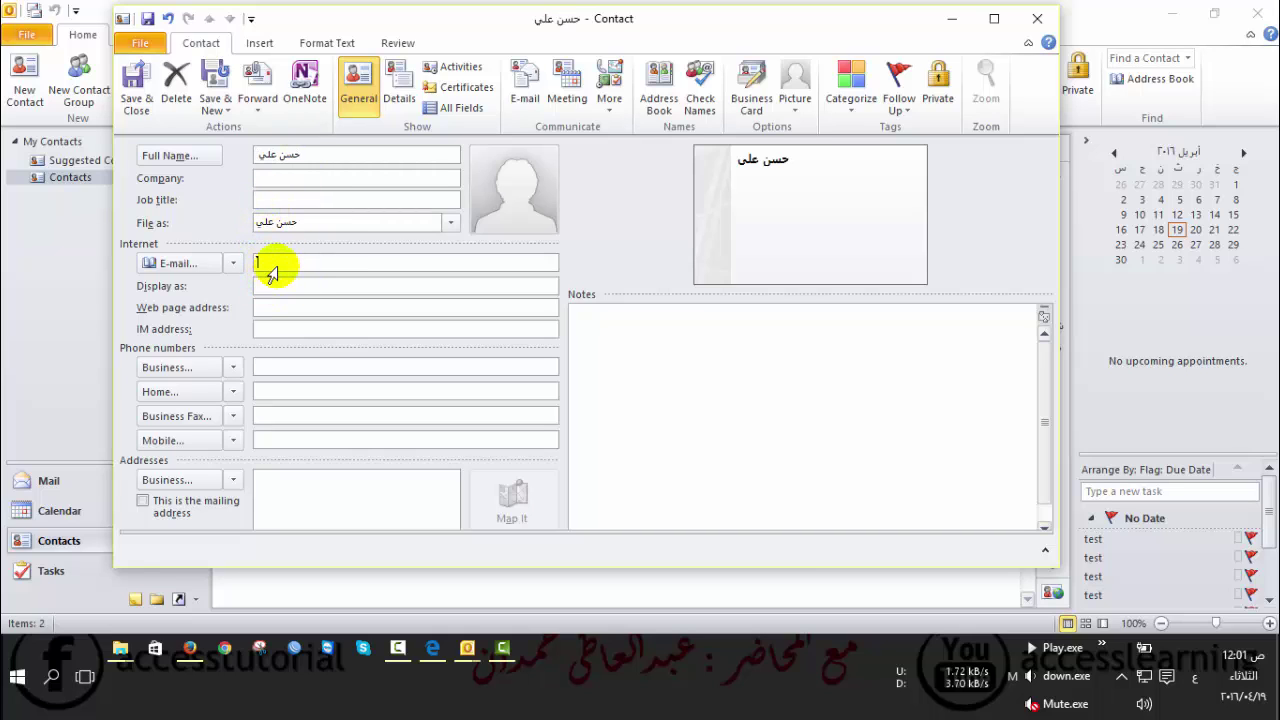
key("alt+shift")
type("h@mail.com")
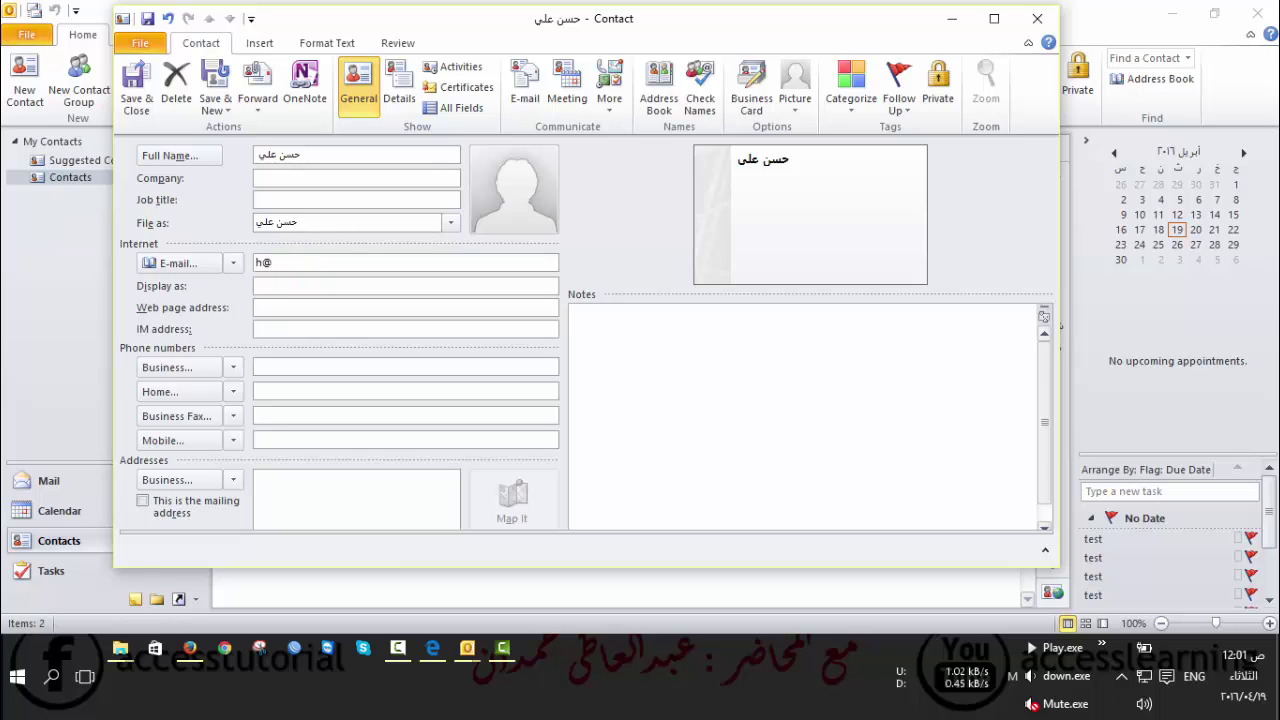
left_click(306, 289)
left_click(229, 80)
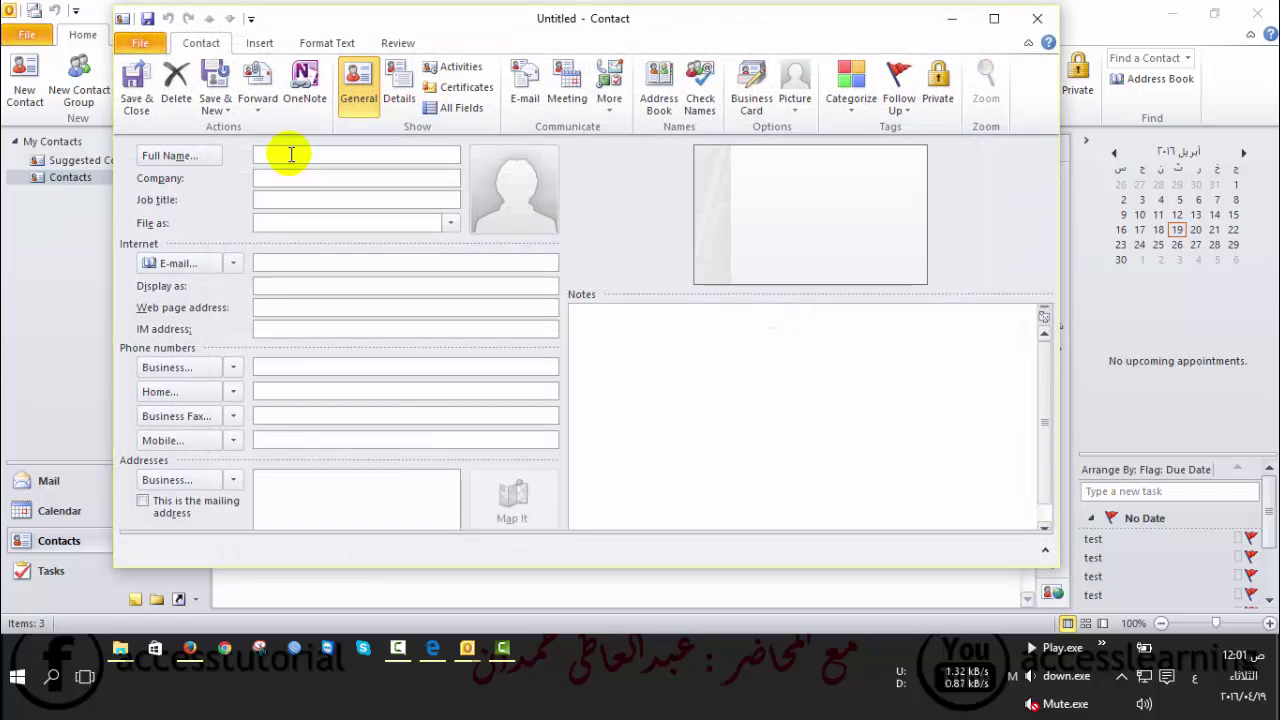
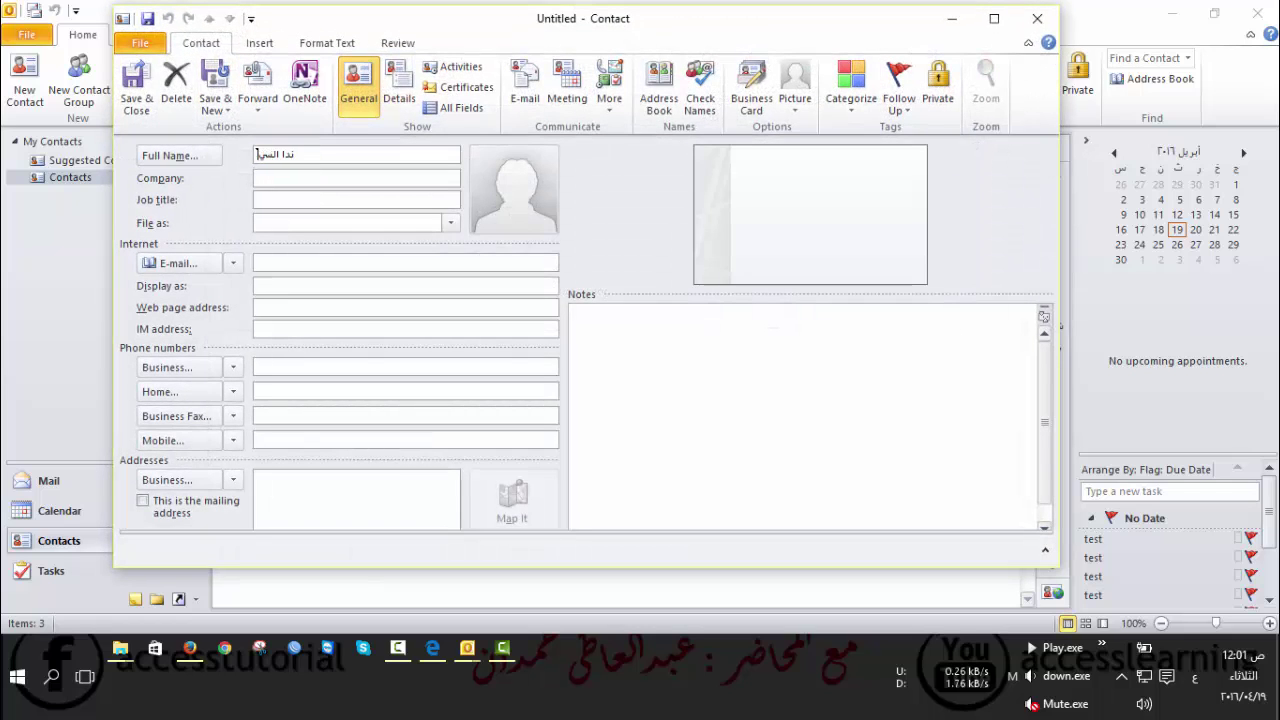
Create the third contact with a name and e-mail address, using Save & New
left_click(285, 262)
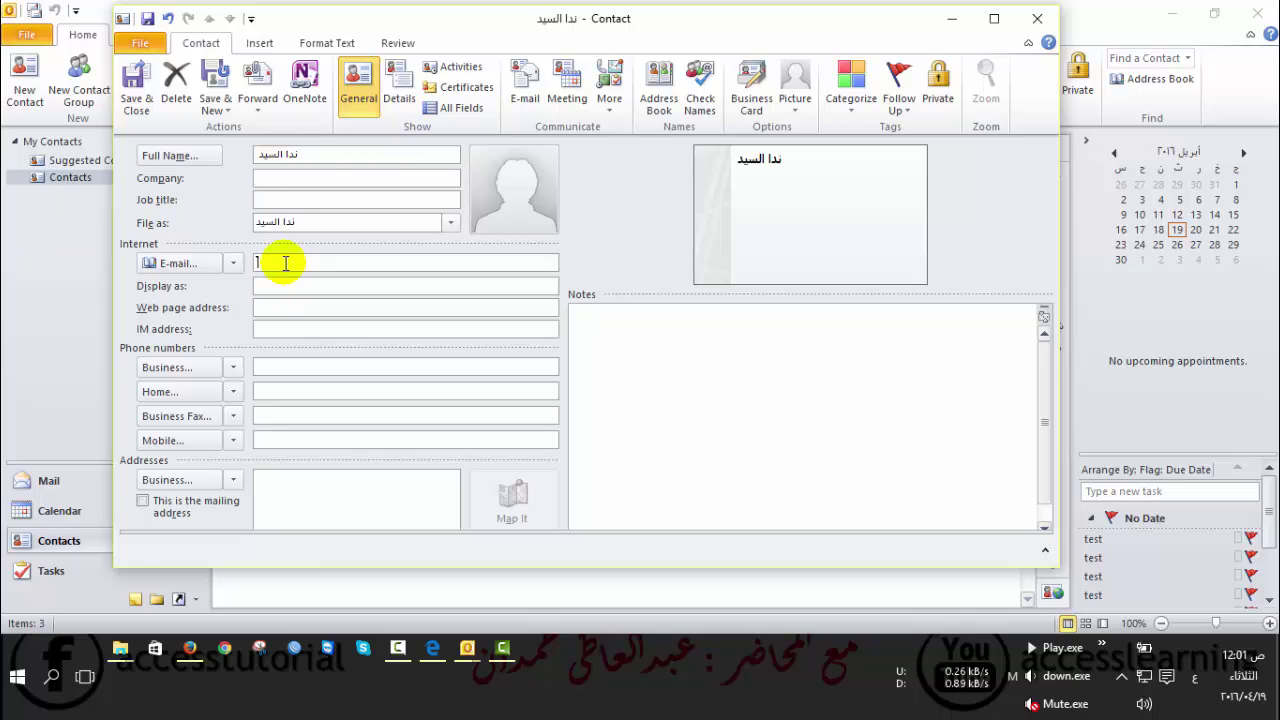
key("alt+shift")
type("n@mail.com")
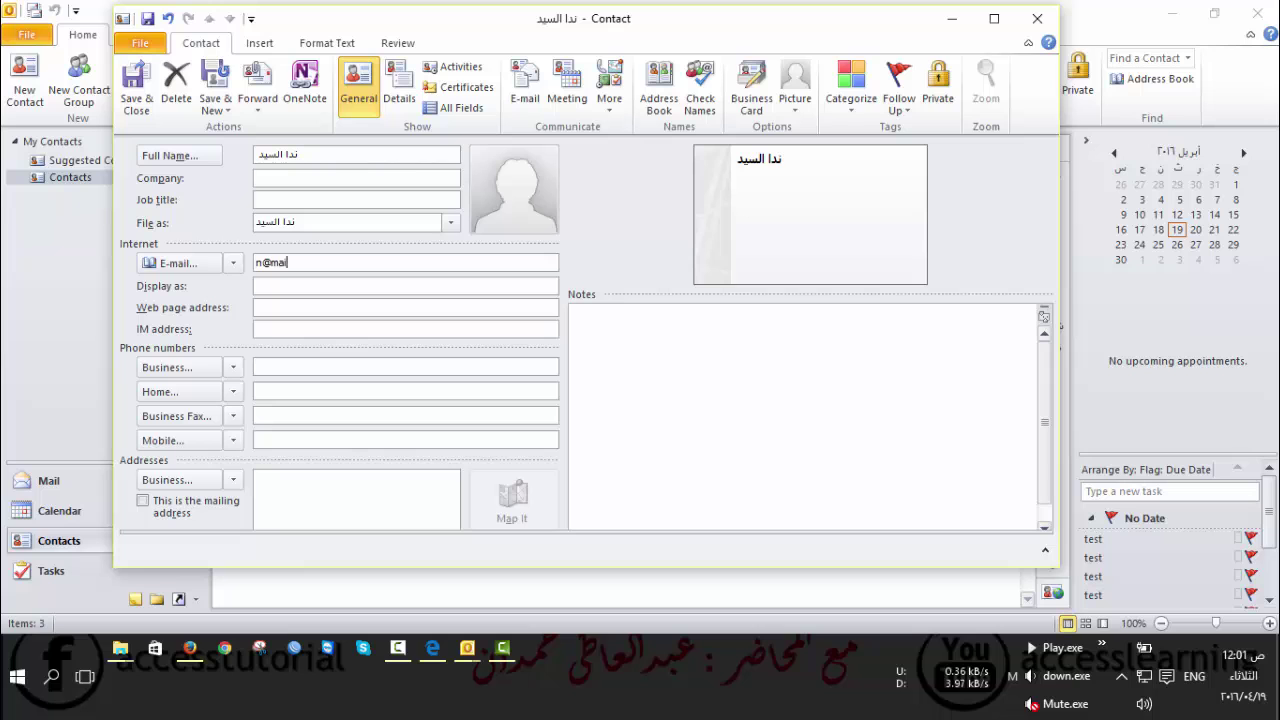
left_click(310, 325)
left_click(212, 70)
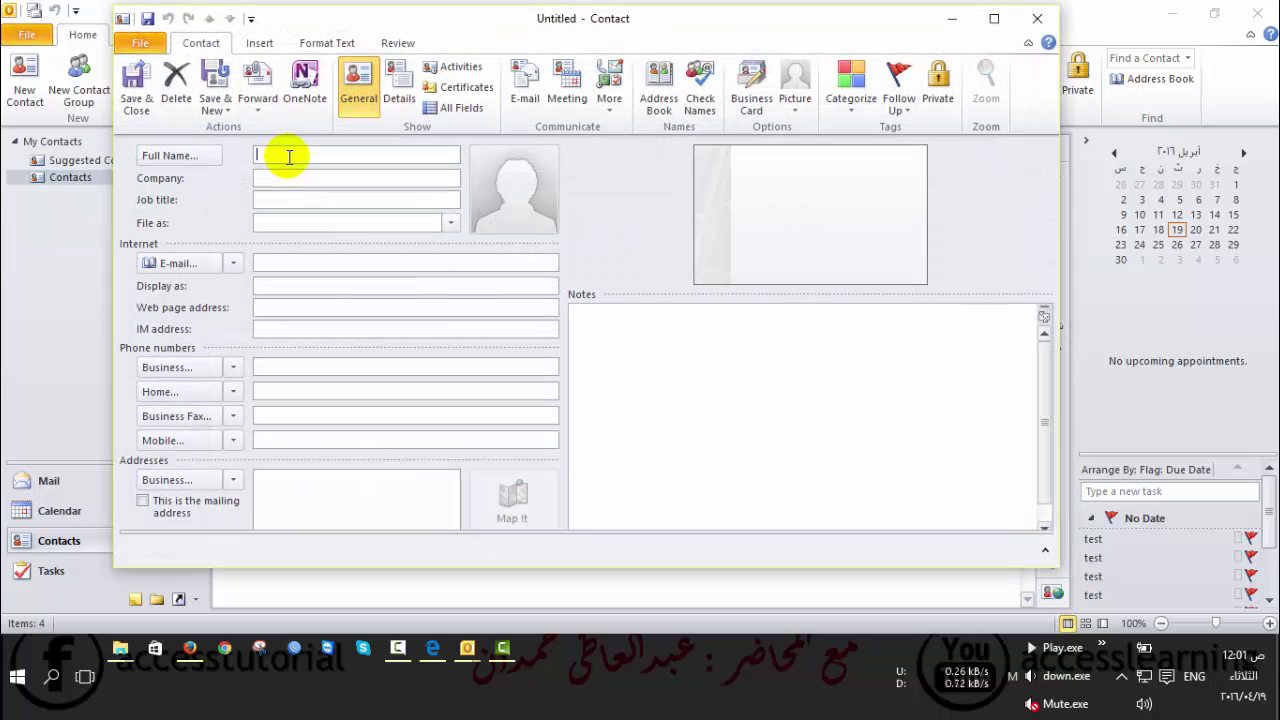
Enter the fourth contact's name and e-mail, then Save & Close
key("alt+shift")
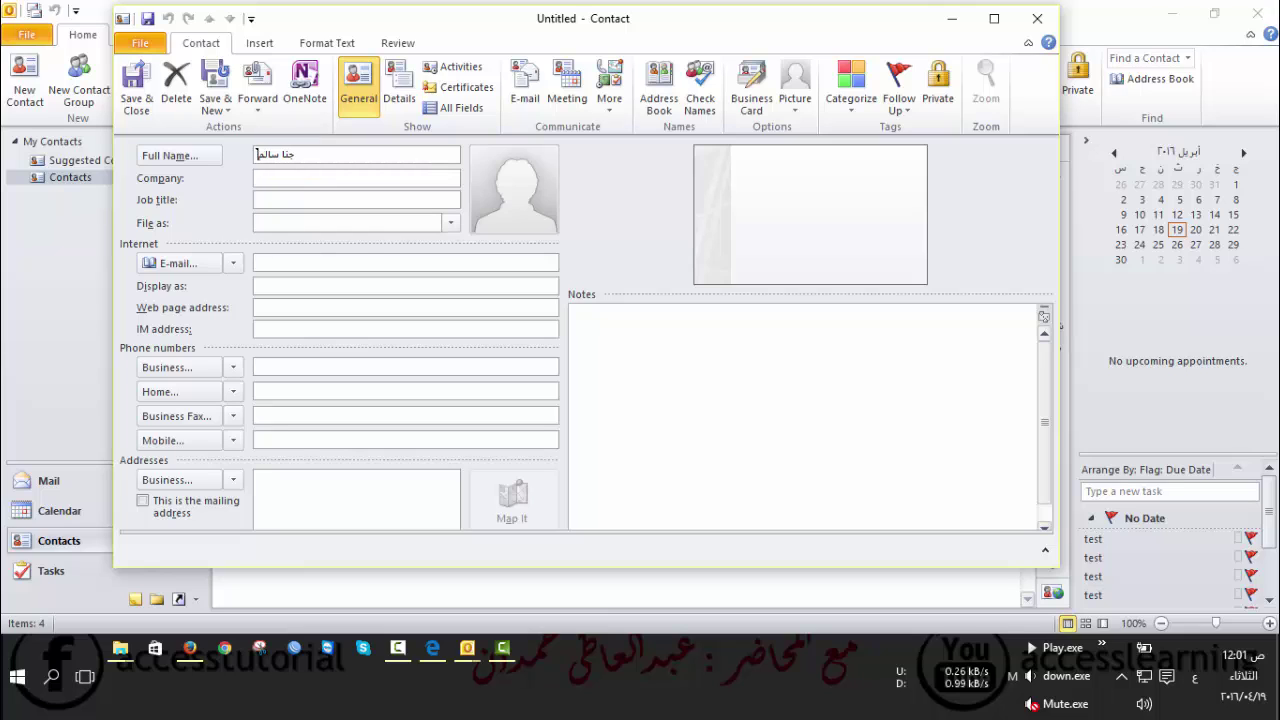
left_click(272, 266)
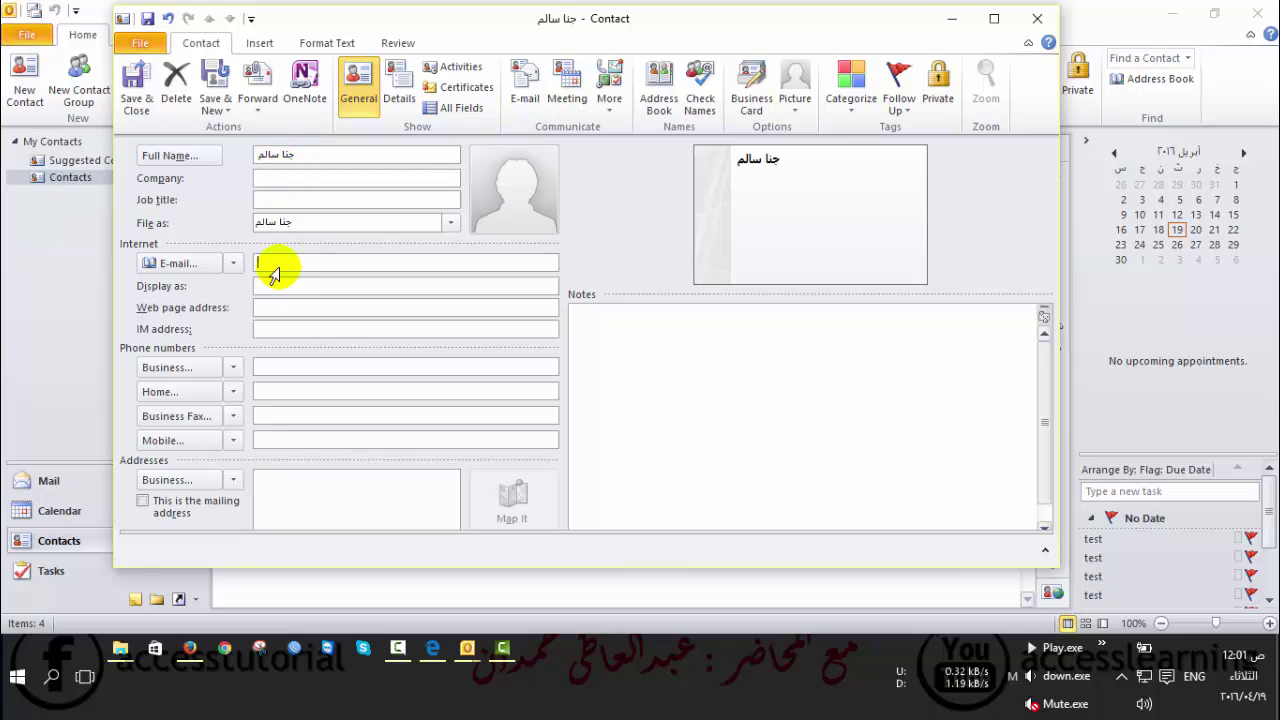
type("g@gmail.com")
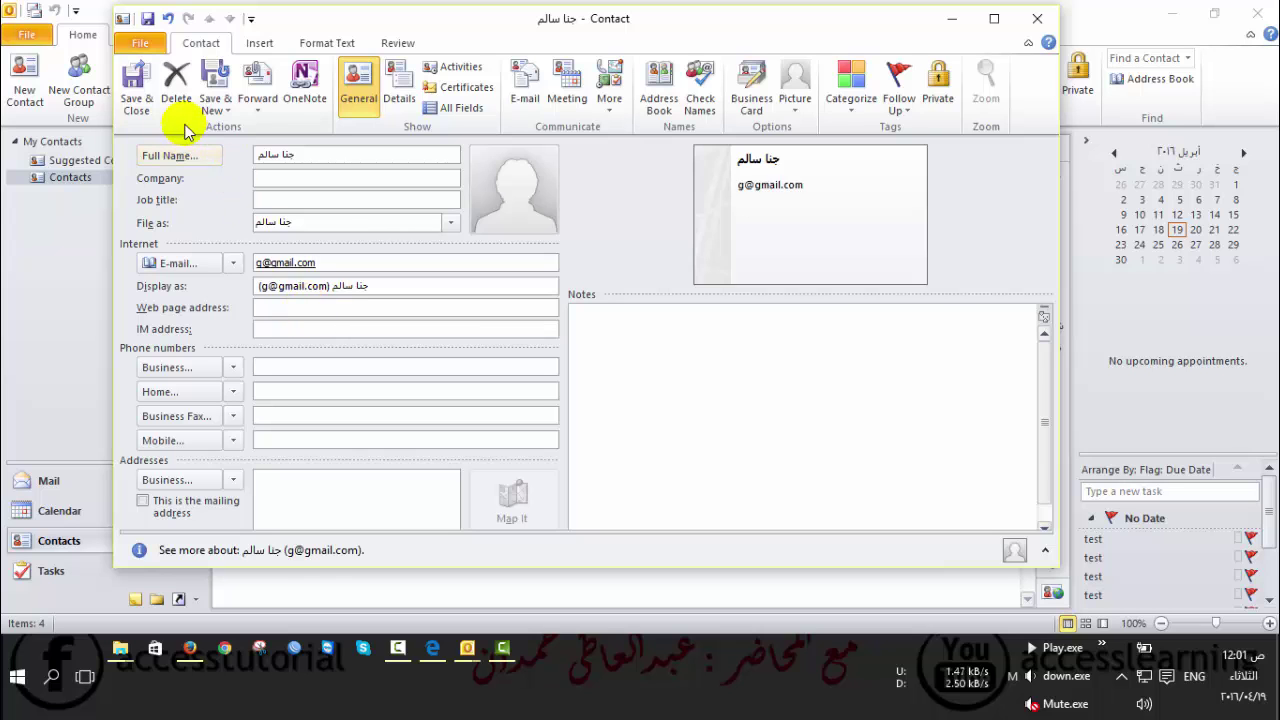
left_click(136, 88)
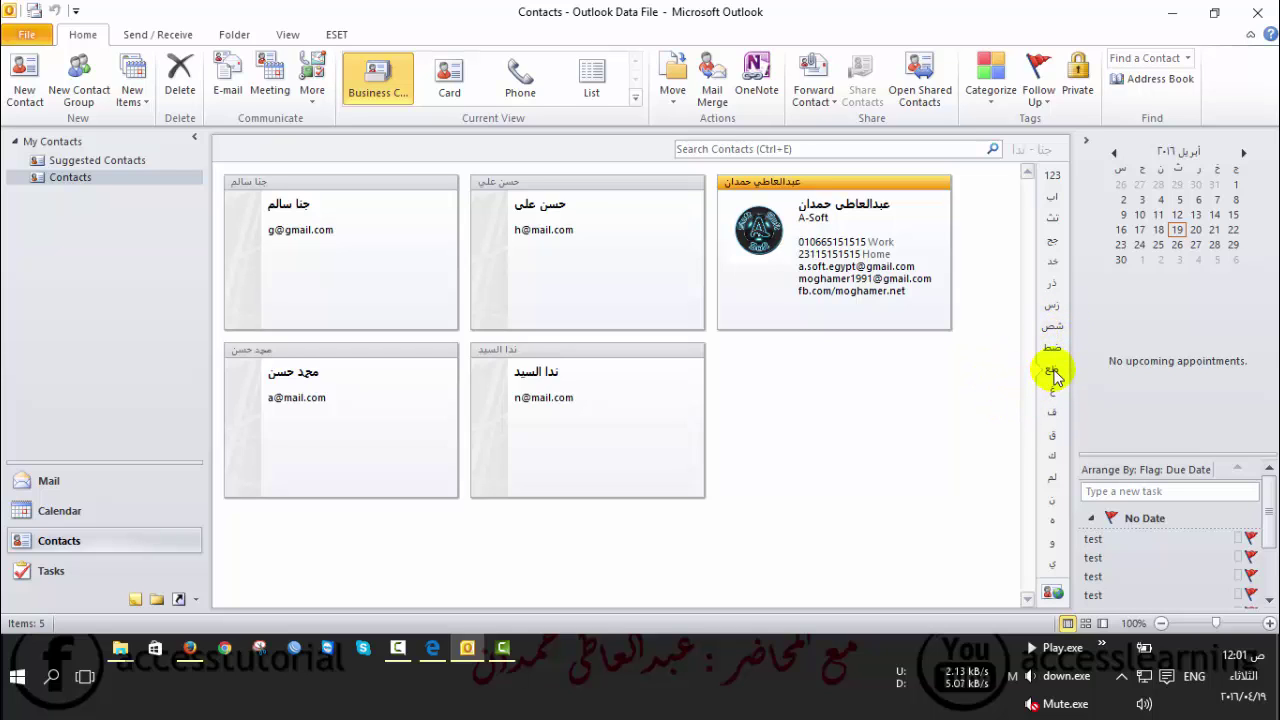
left_click(1053, 198)
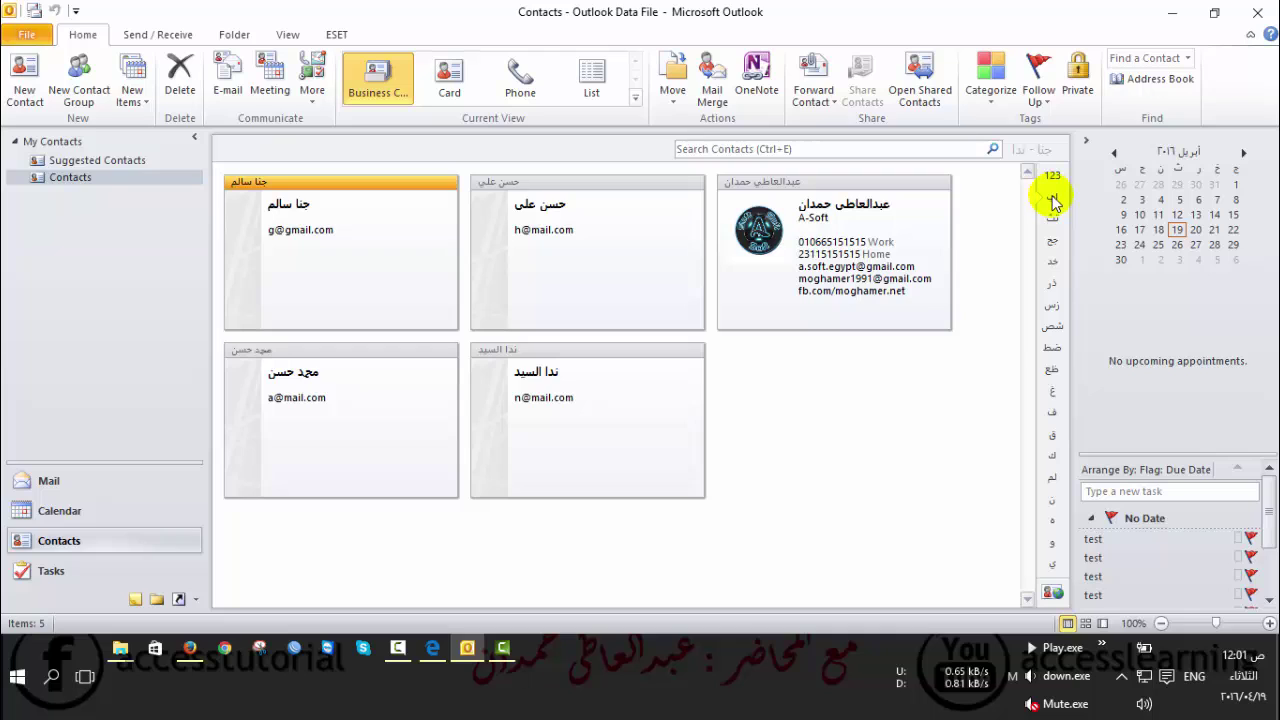
left_click(1053, 260)
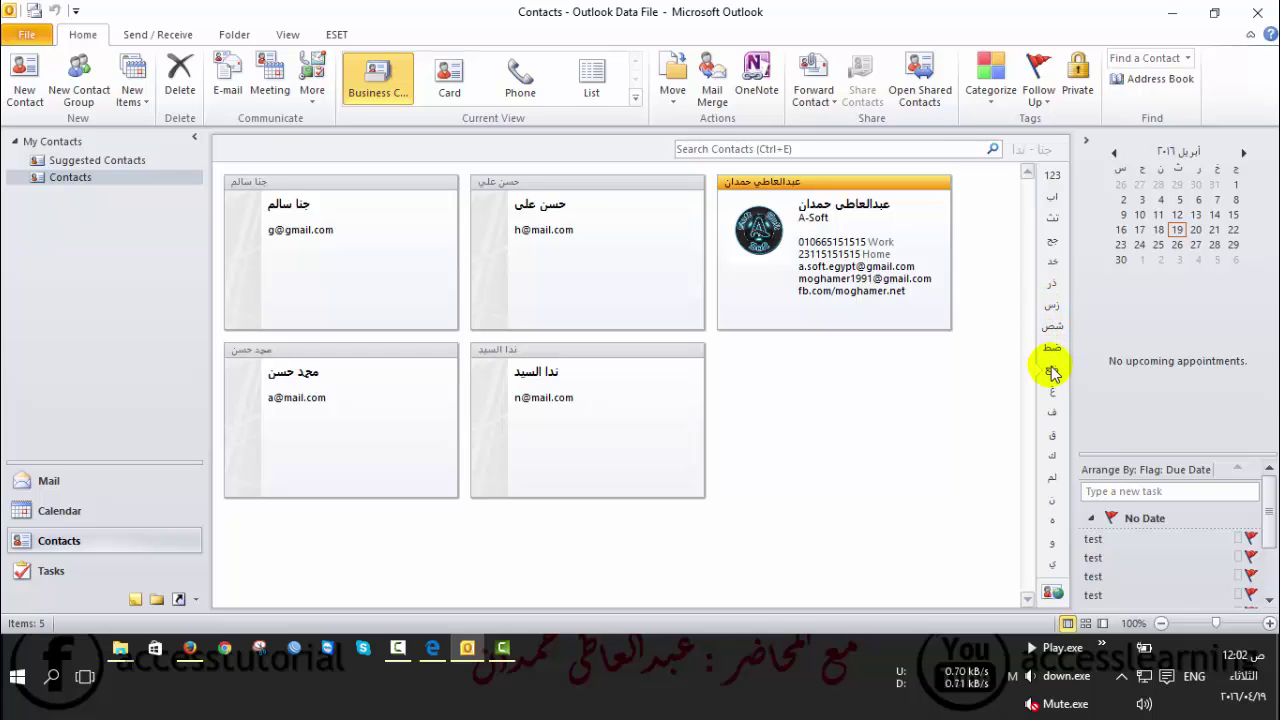
left_click(1052, 413)
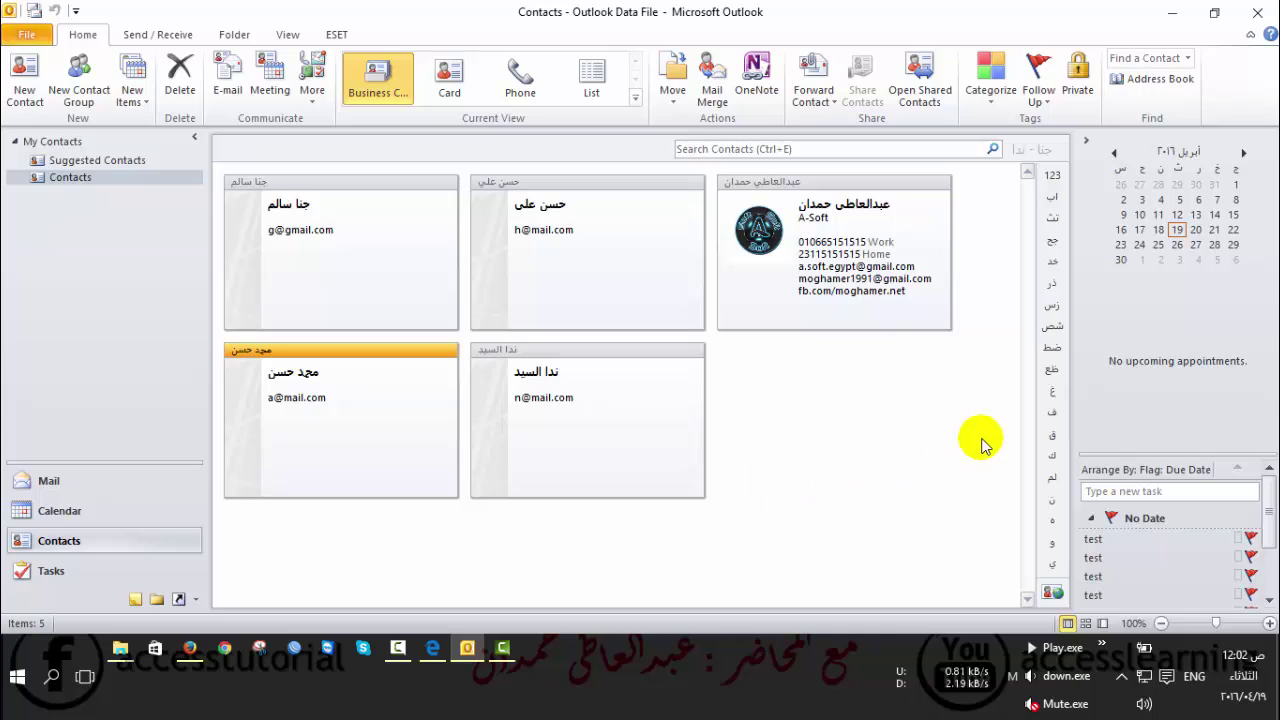
left_click(1052, 568)
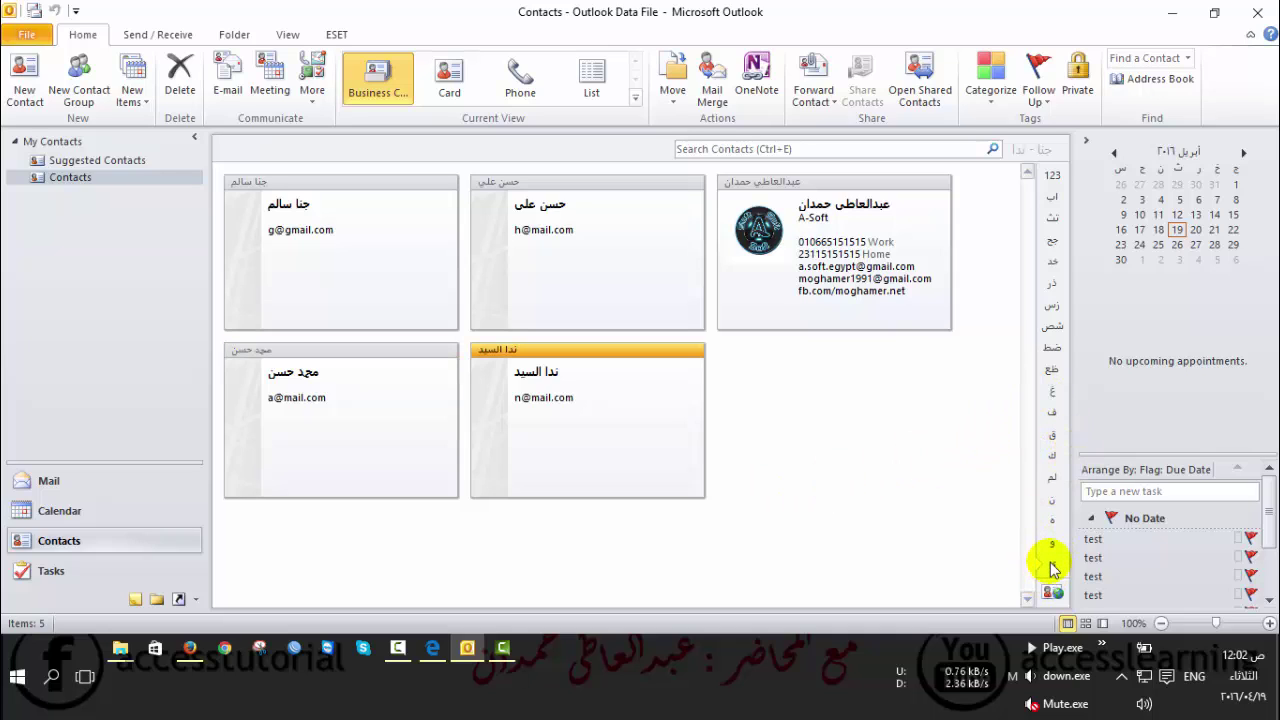
left_click(1052, 494)
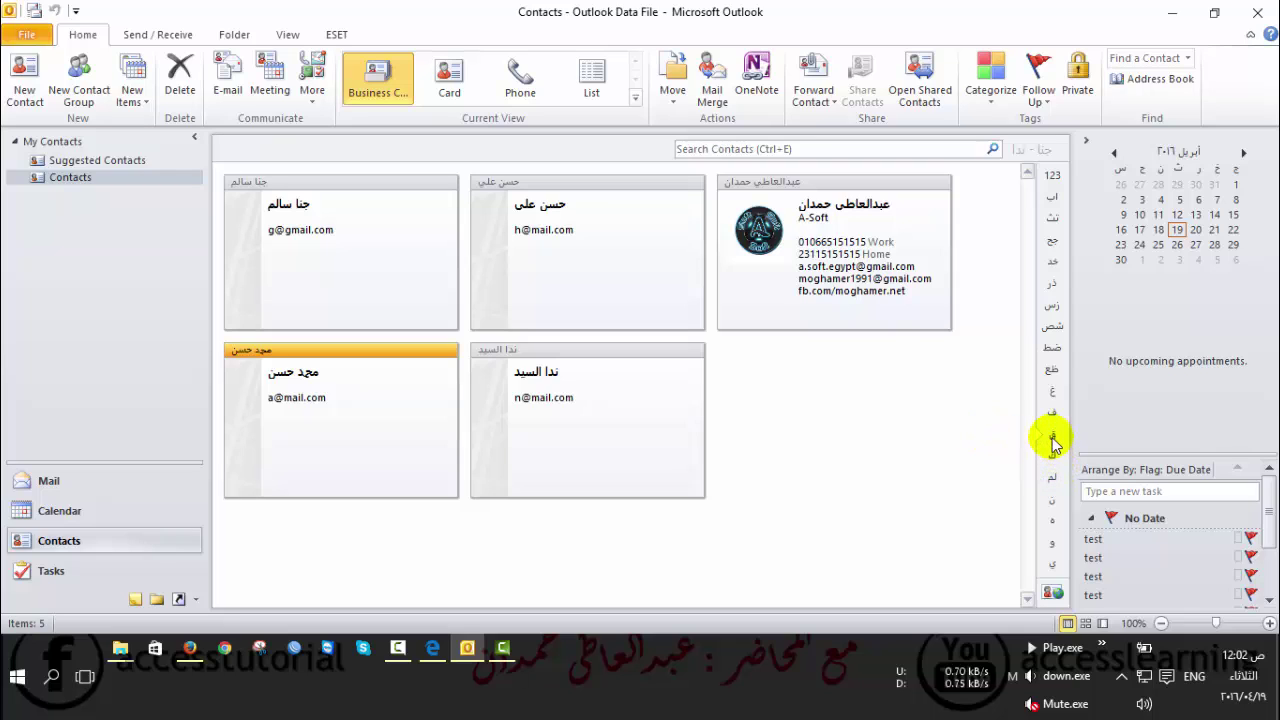
left_click(1050, 374)
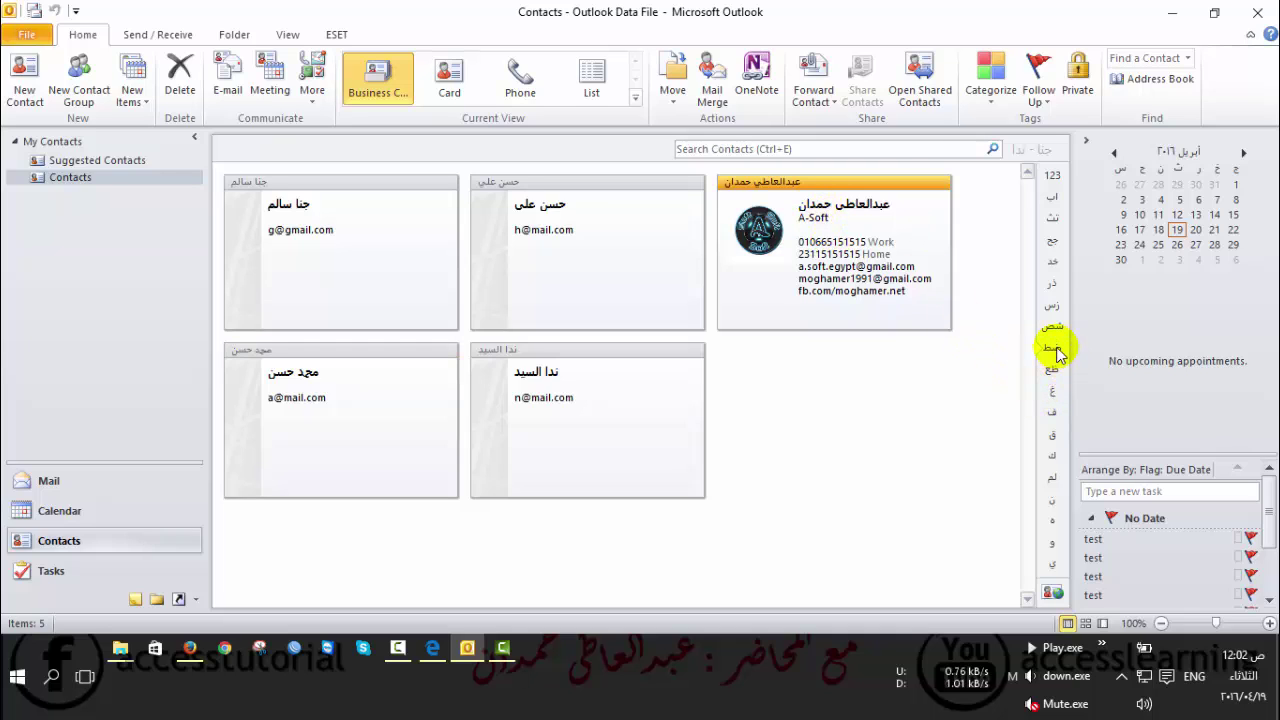
left_click(1051, 243)
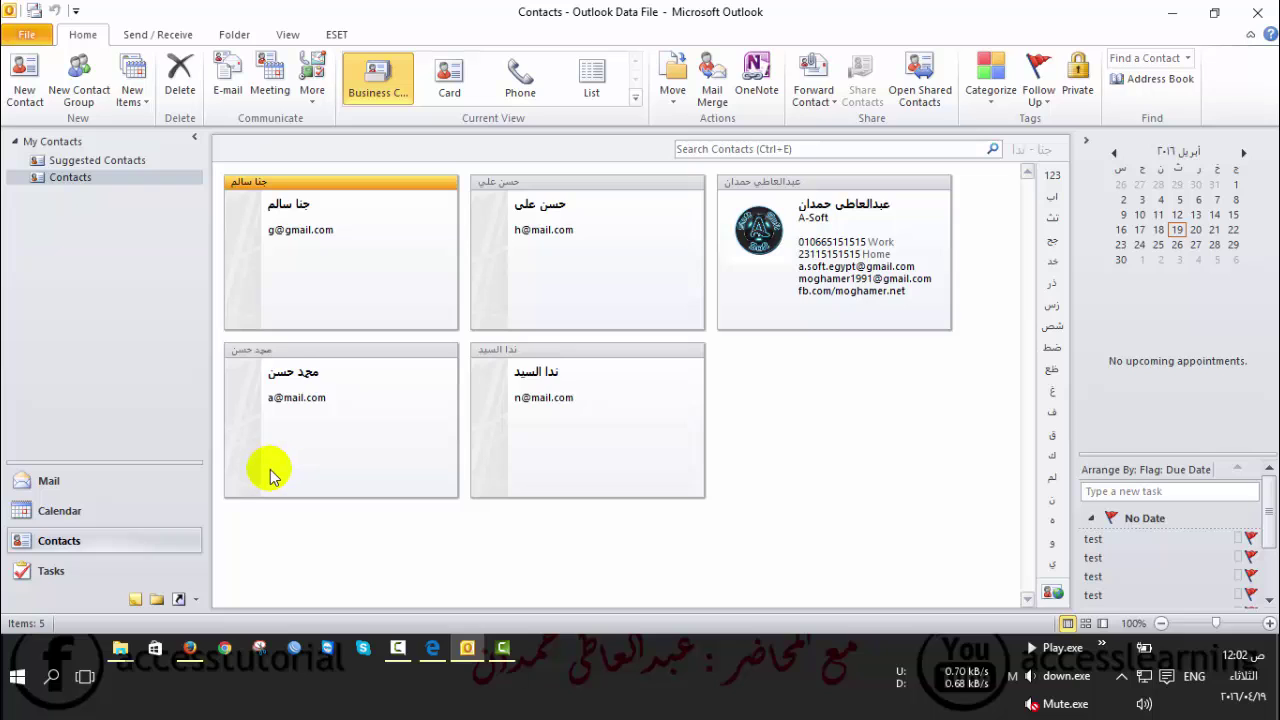
Start a new e-mail in Mail and add two contacts from the address book to To
left_click(62, 481)
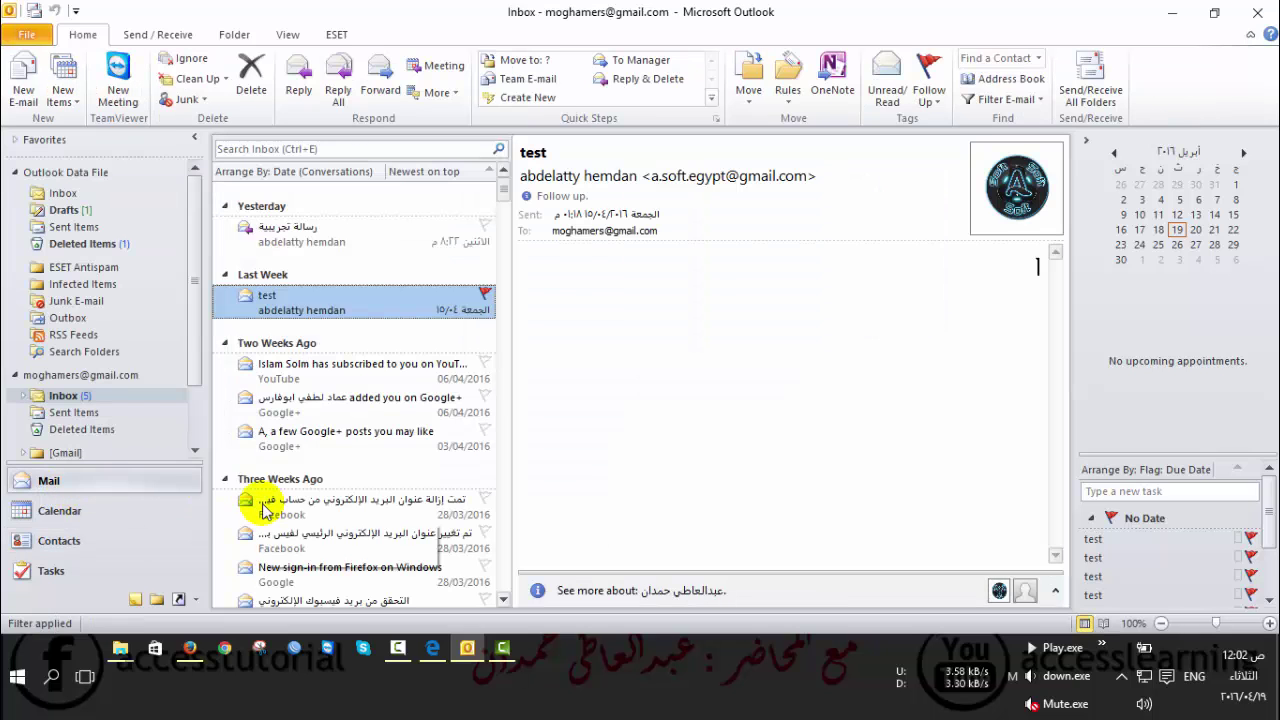
left_click(24, 67)
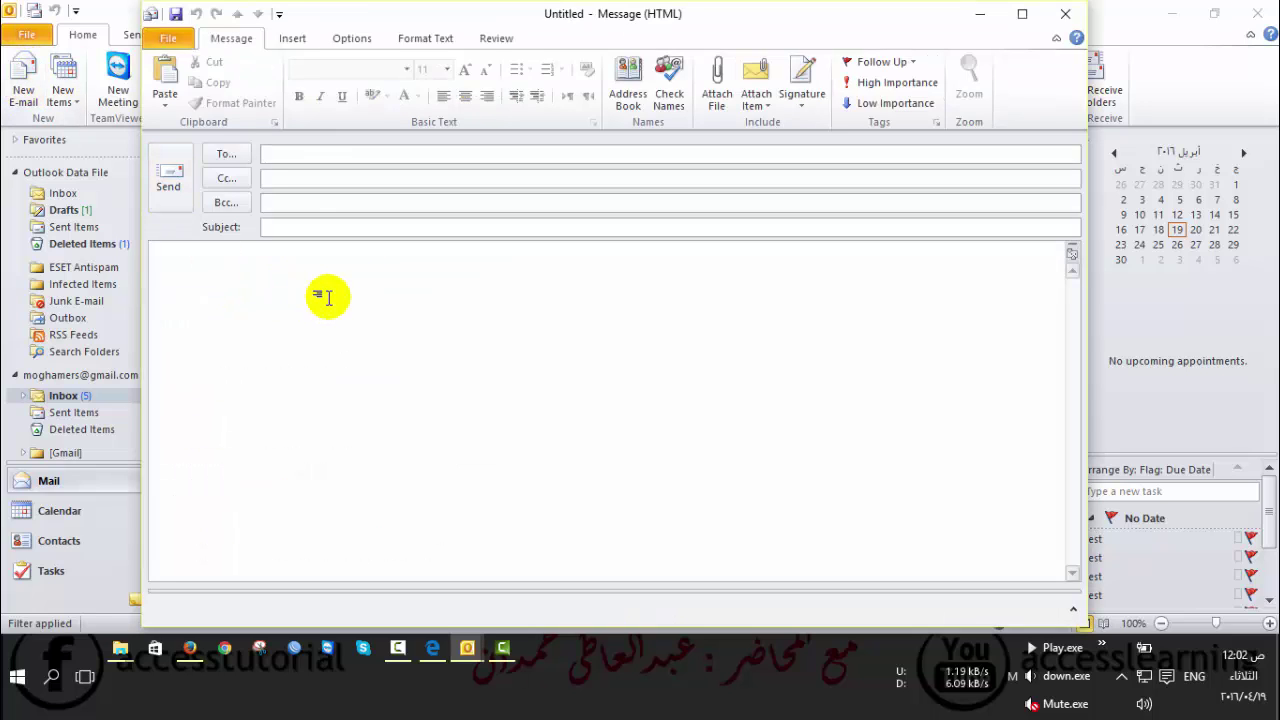
left_click(228, 154)
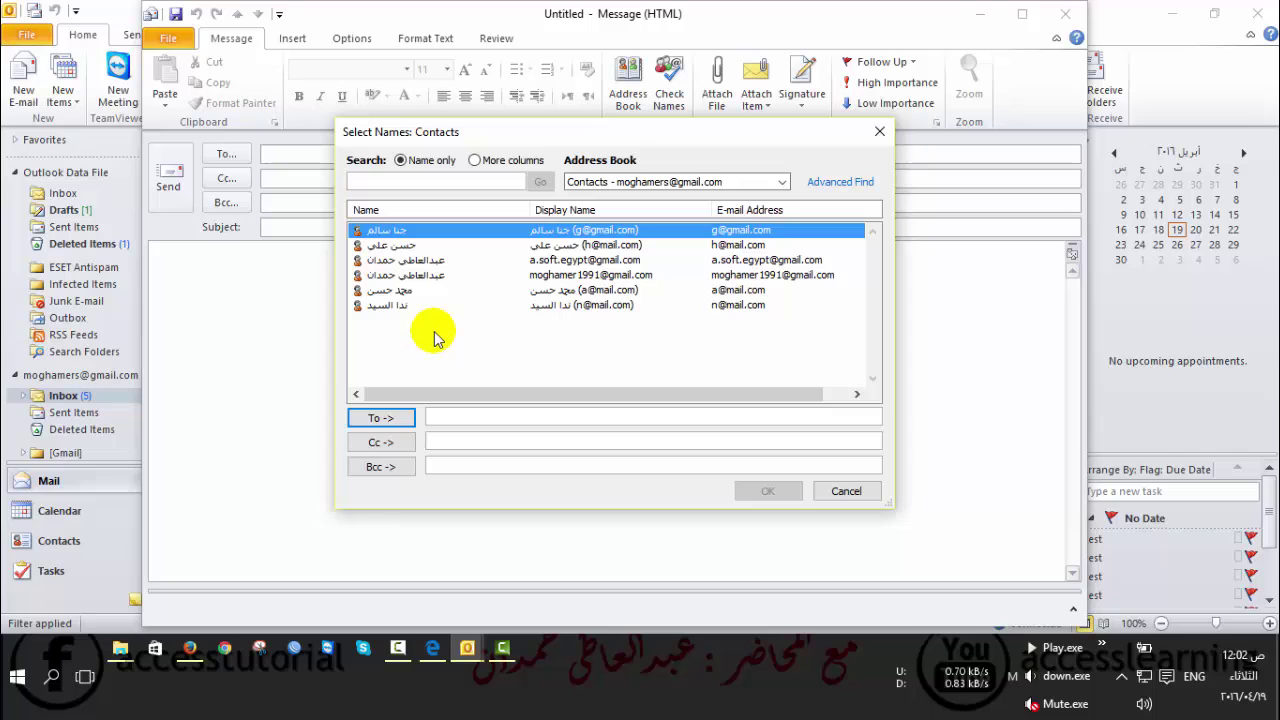
left_click(514, 261)
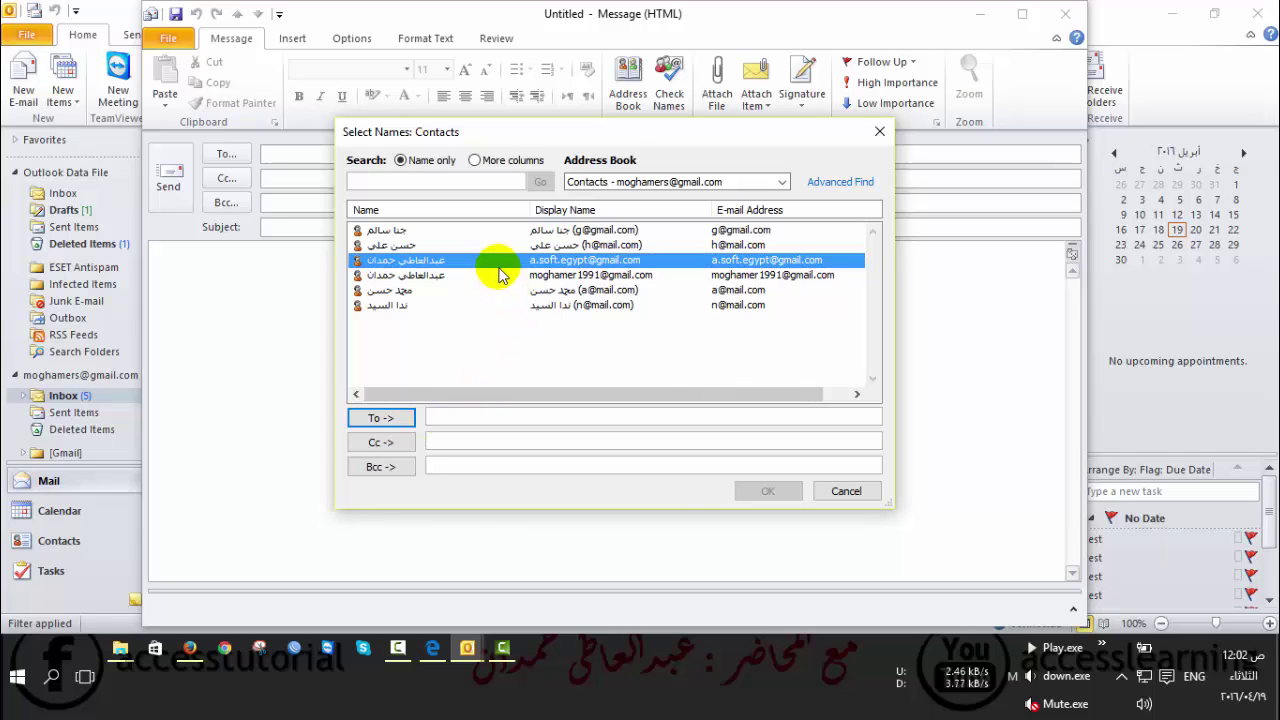
double_click(498, 264)
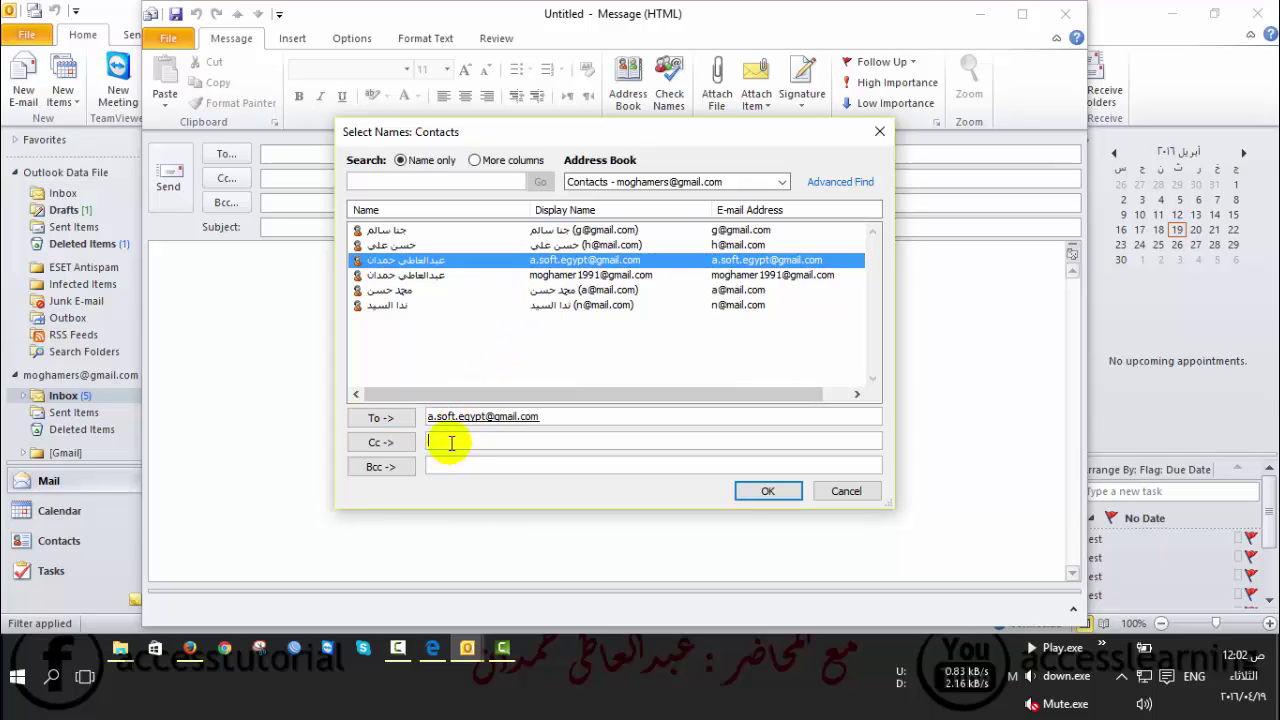
double_click(414, 277)
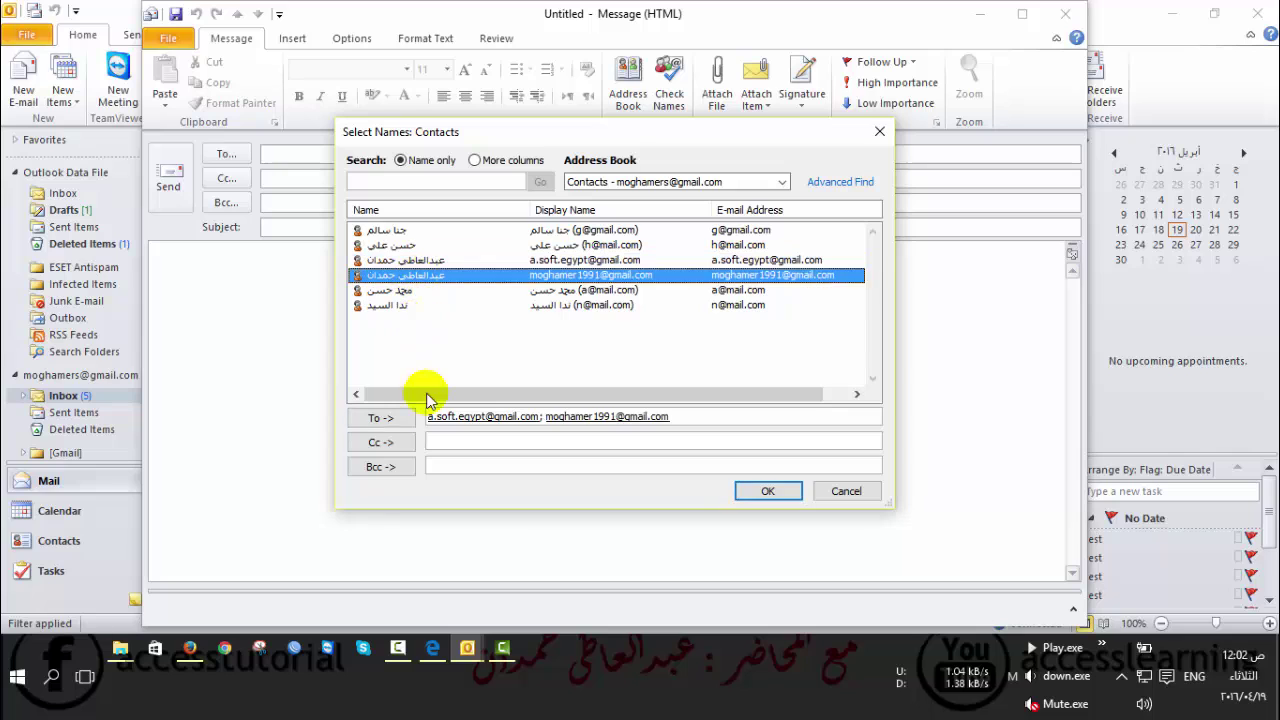
Remove the second To address, re-add it, then remove it again
left_click(688, 416)
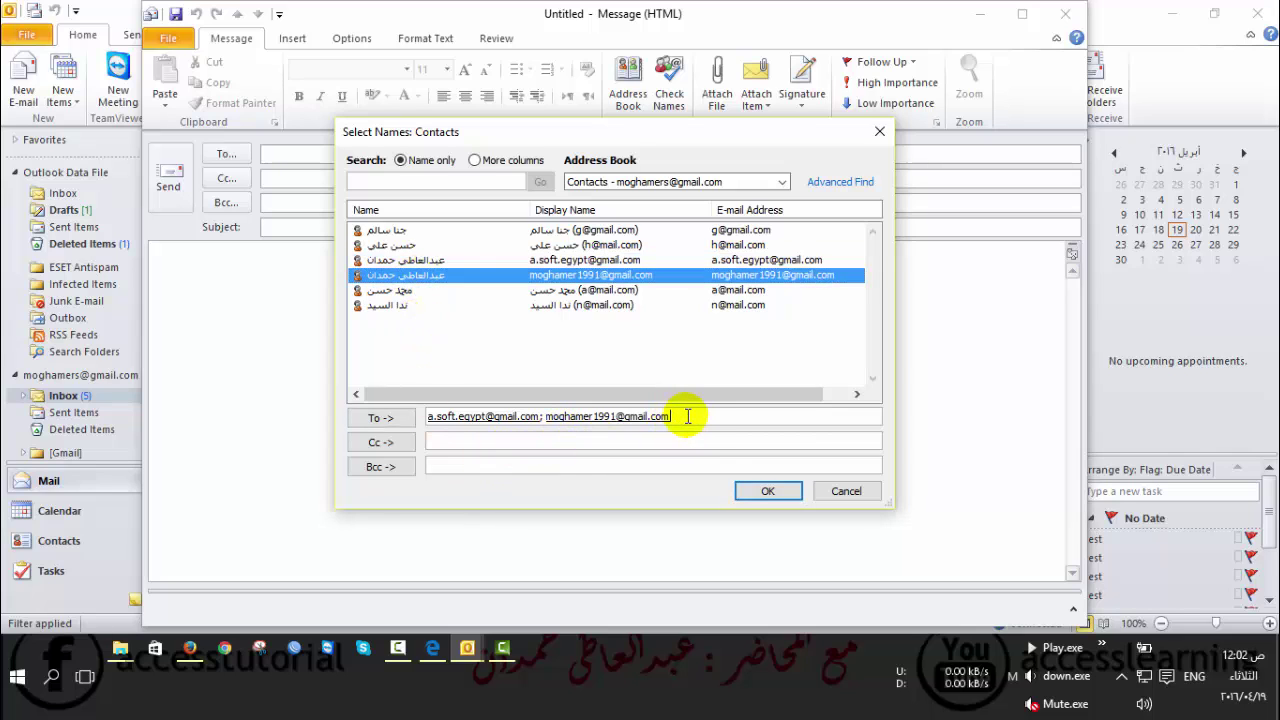
left_click_drag(688, 416, 544, 418)
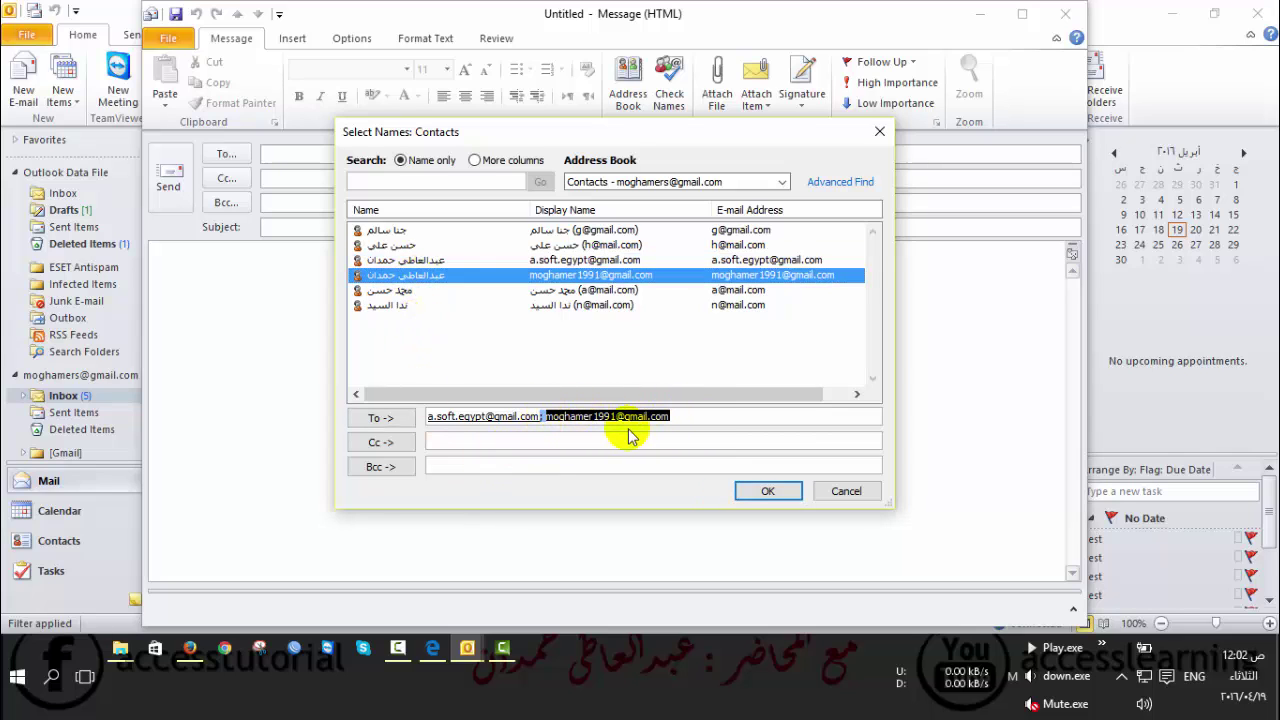
key("BackSpace")
left_click(452, 440)
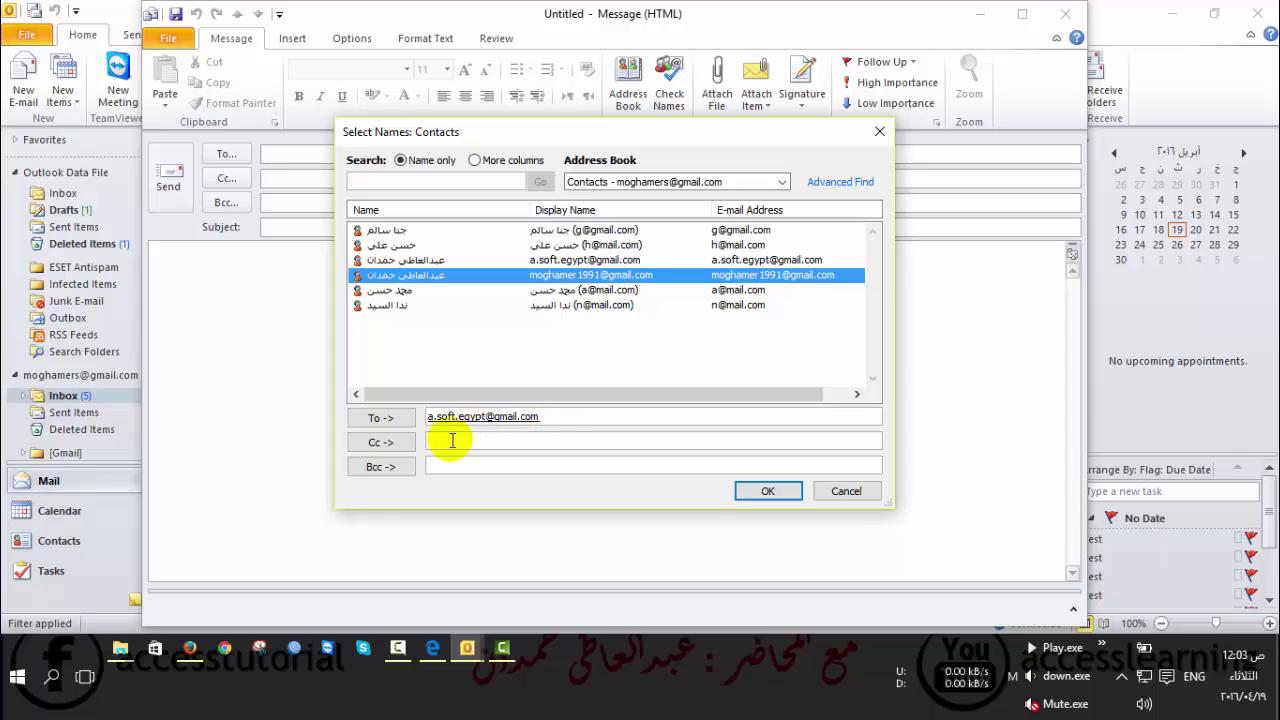
double_click(405, 274)
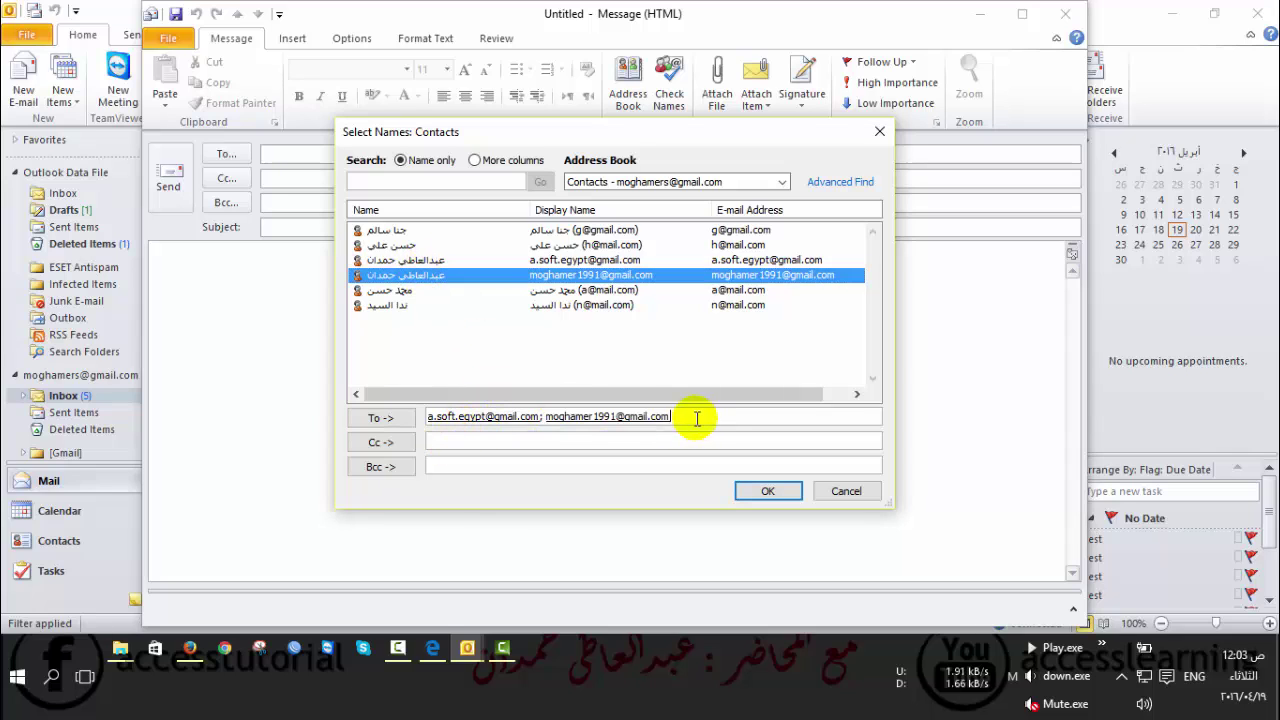
left_click_drag(700, 417, 546, 418)
key("Delete")
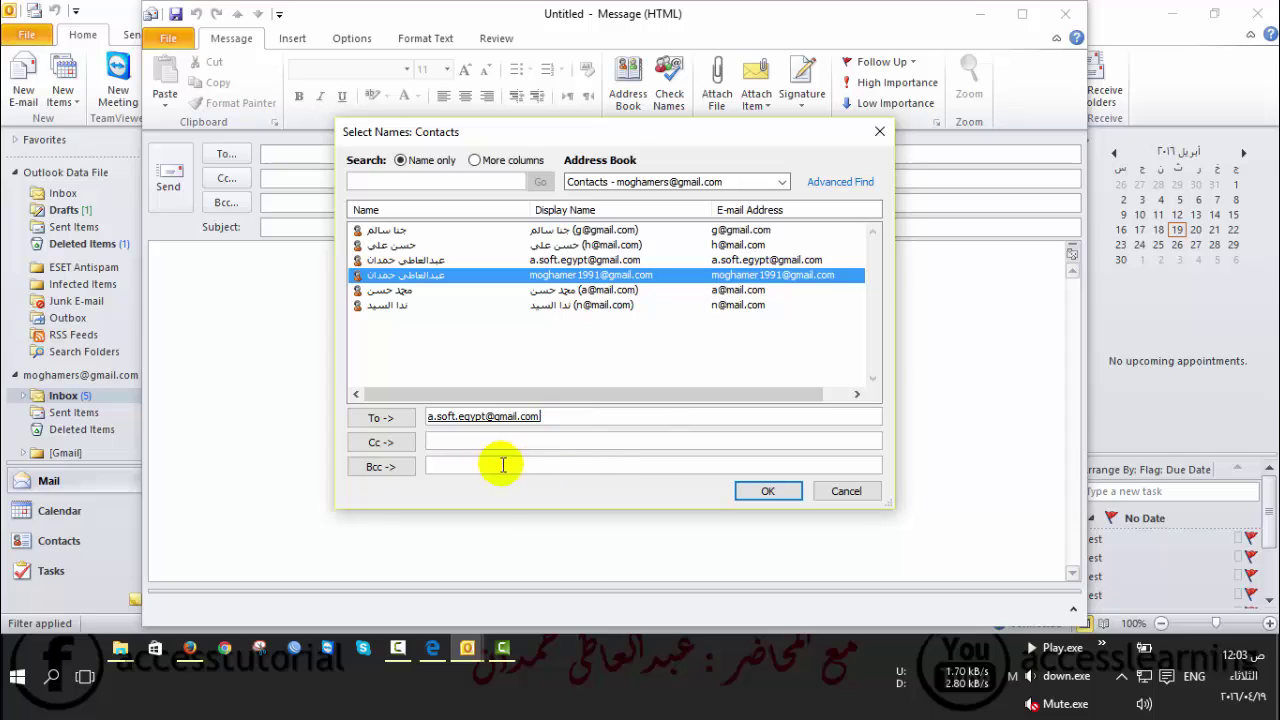
Add one contact as Cc and the fifth contact as Bcc, then confirm the recipients
left_click(367, 450)
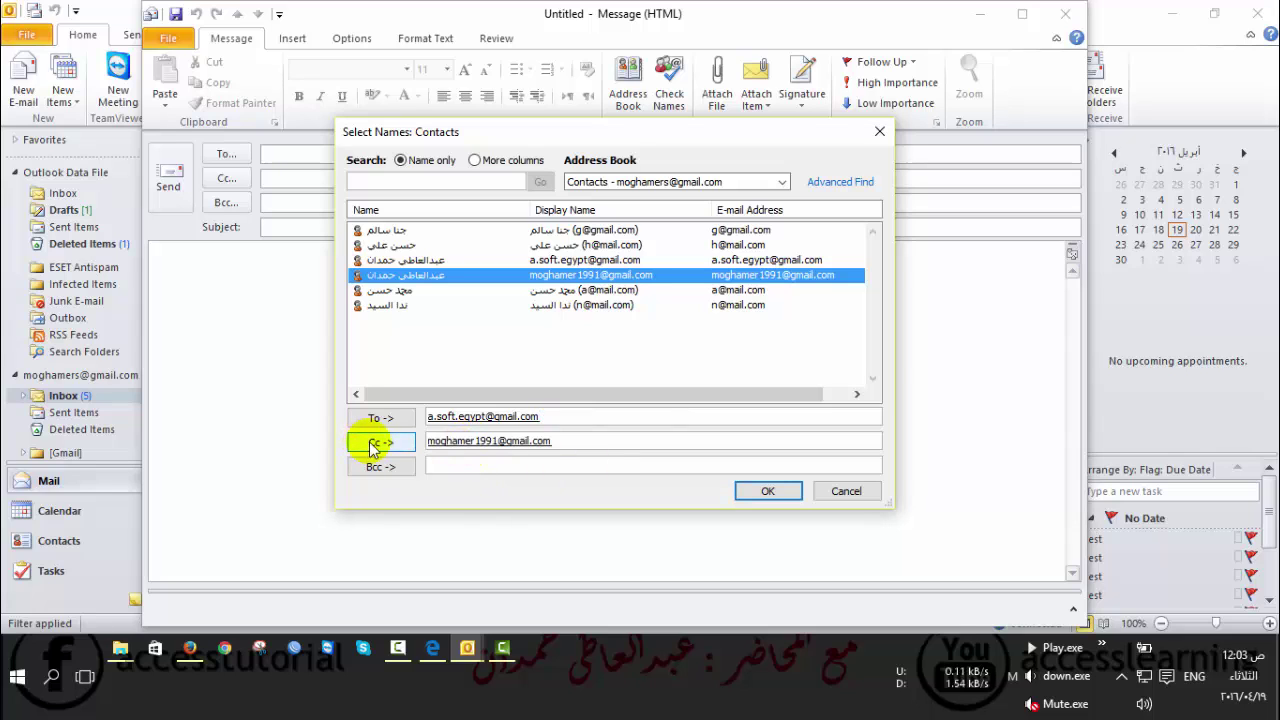
left_click(390, 291)
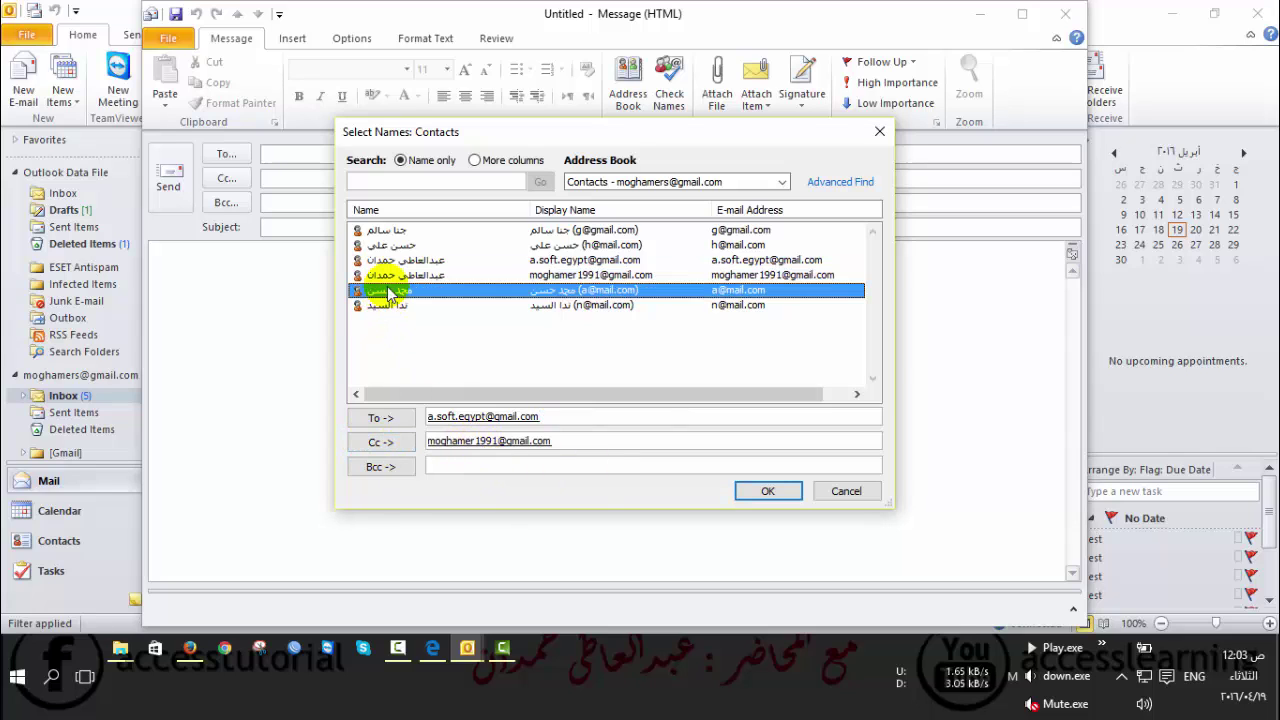
left_click(396, 470)
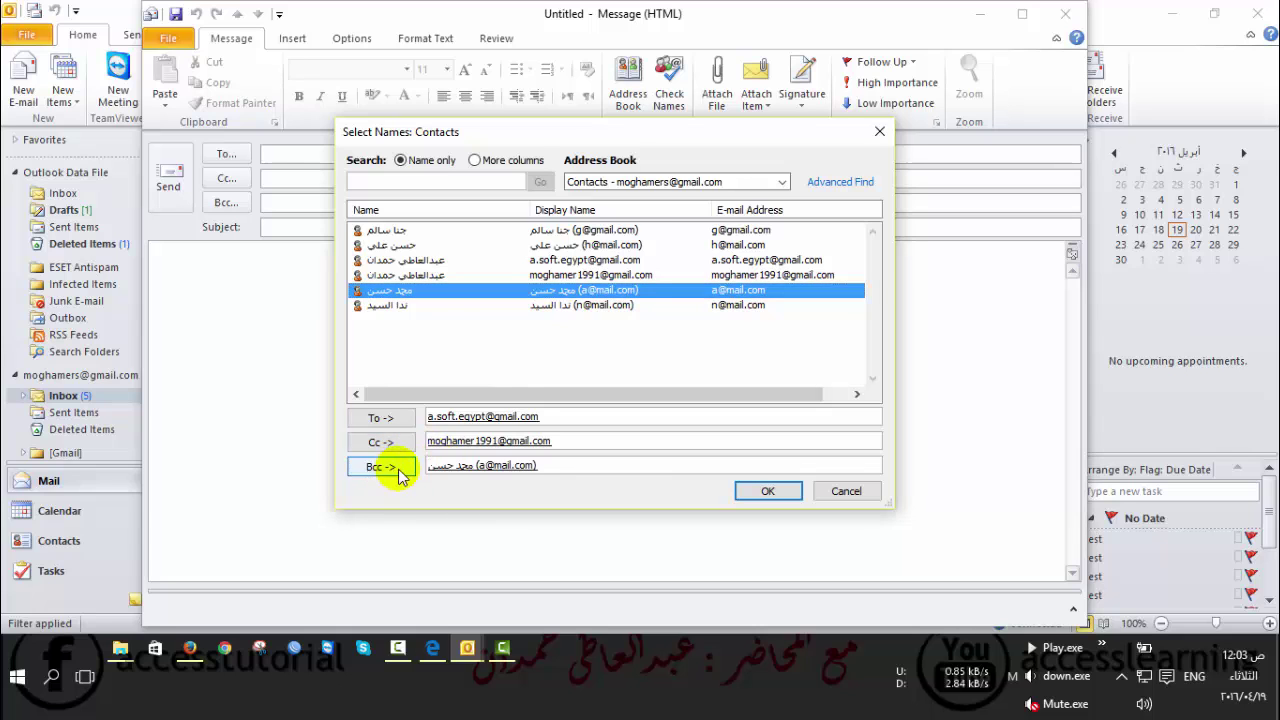
left_click(757, 490)
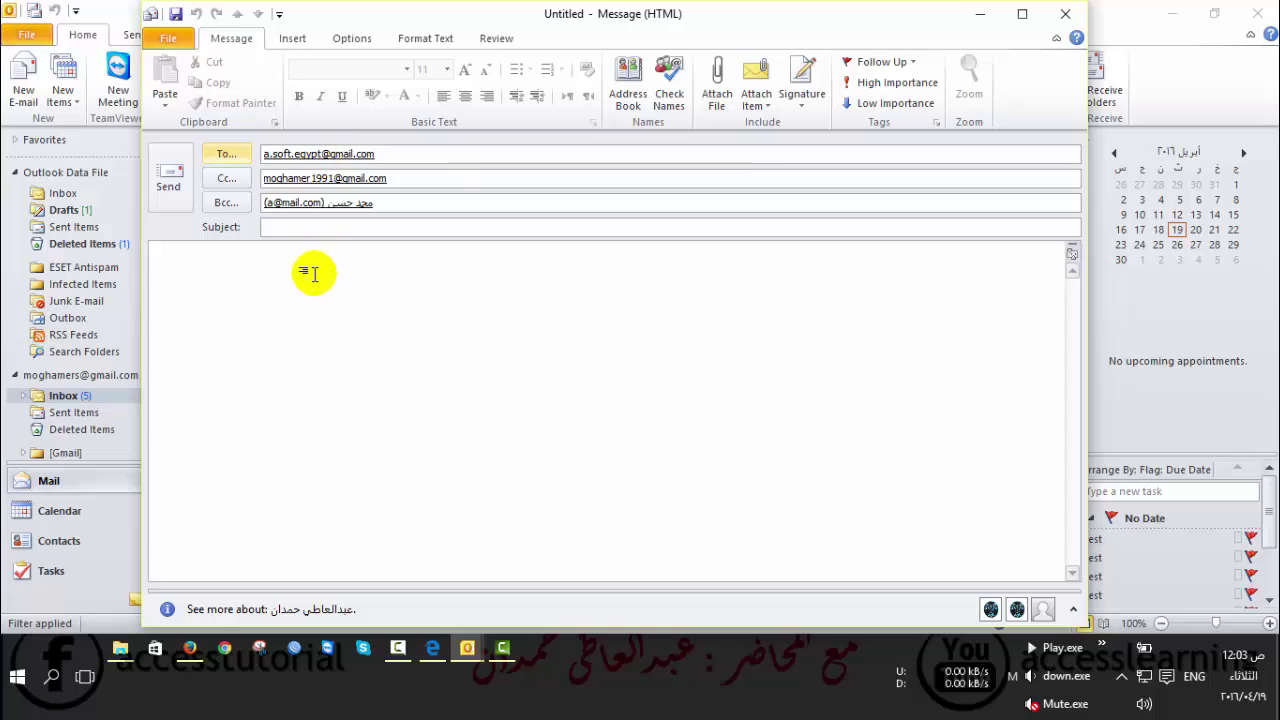
Close the message without saving it
left_click(313, 273)
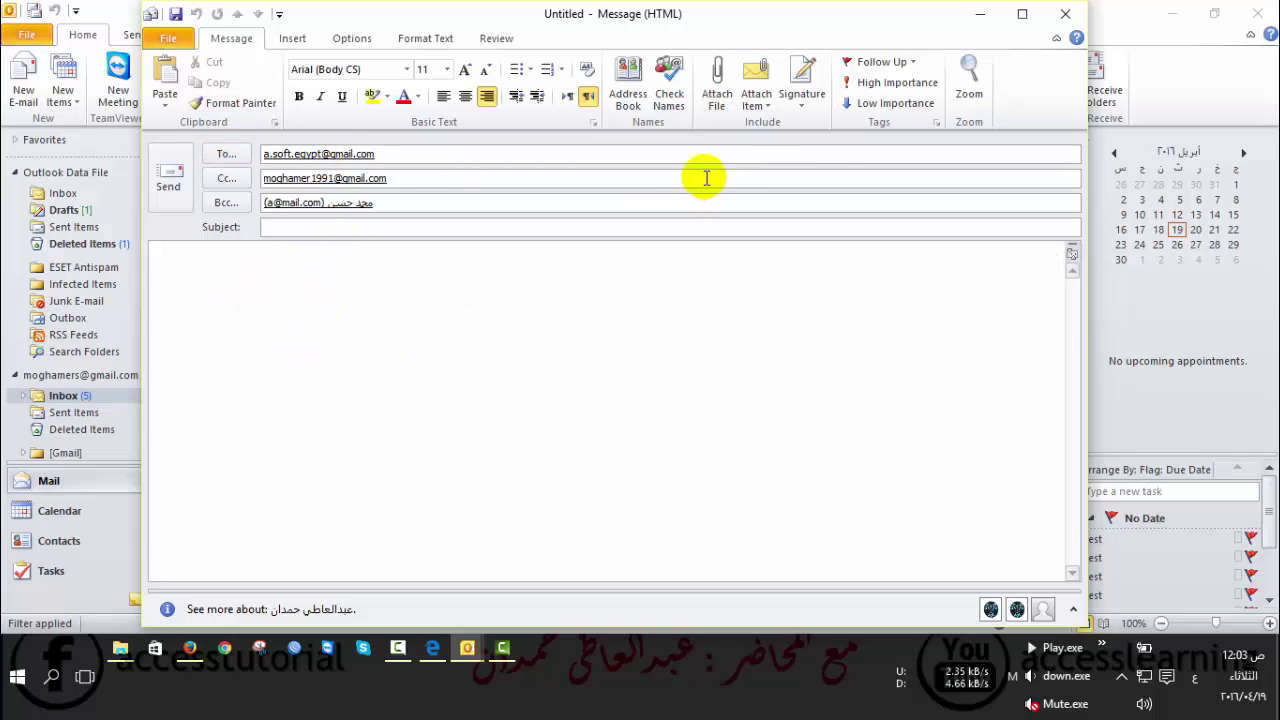
left_click(1066, 16)
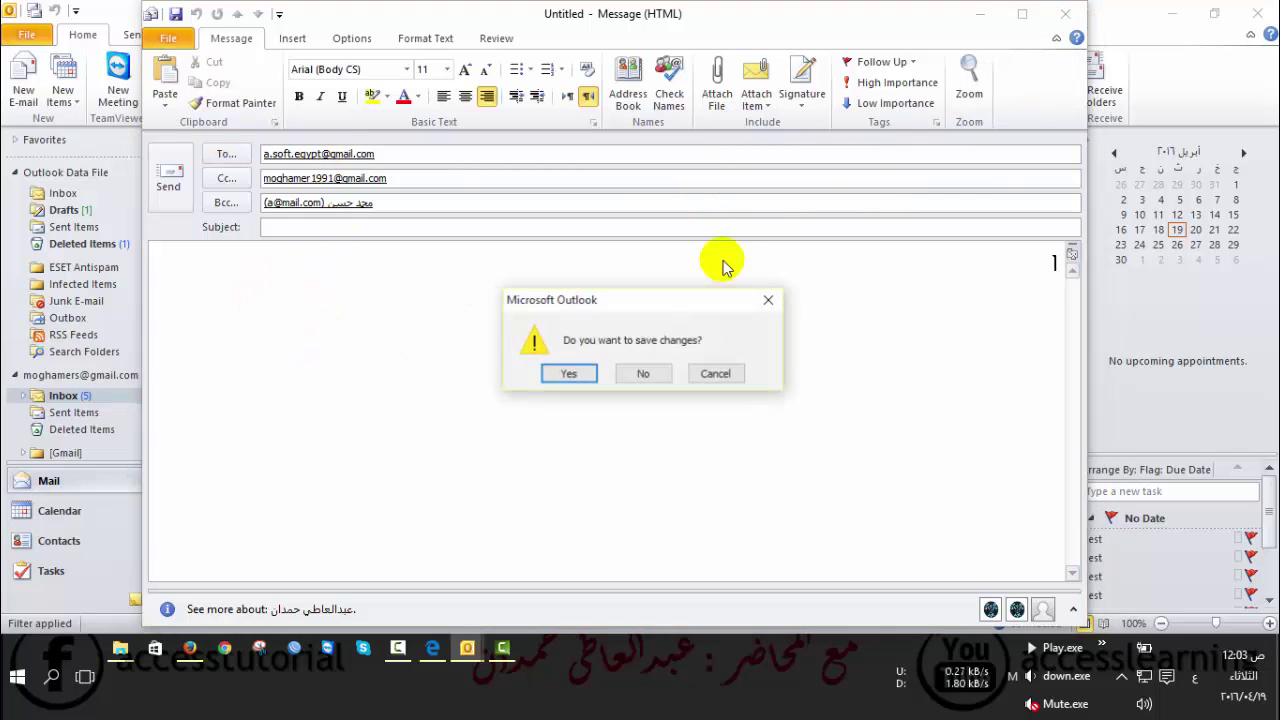
left_click(638, 371)
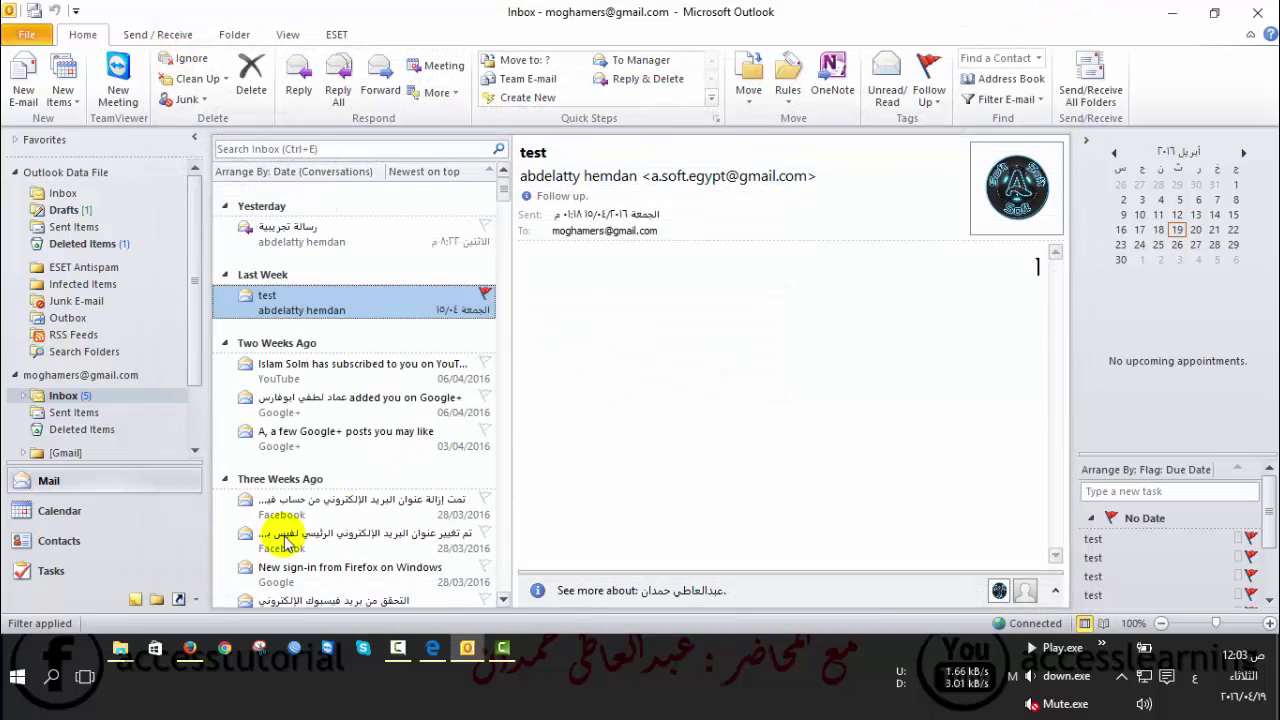
In Contacts, delete the second card and then the last card
left_click(85, 541)
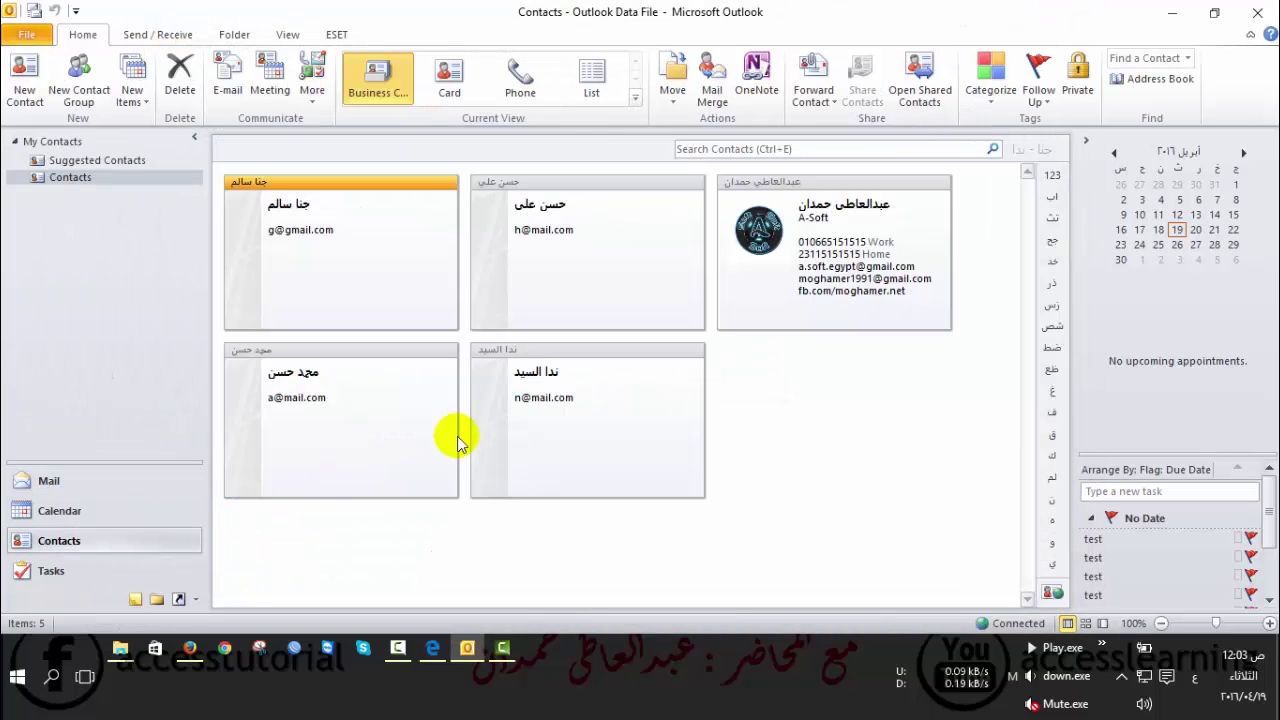
left_click(536, 238)
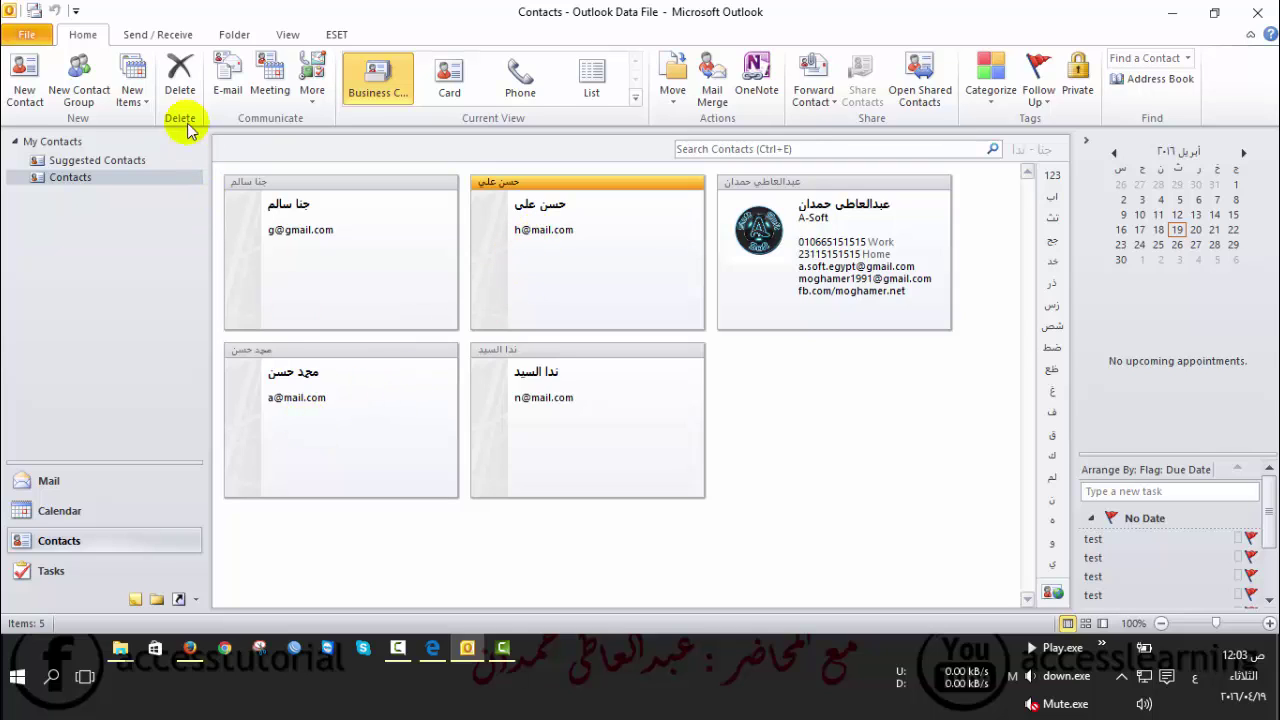
left_click(181, 84)
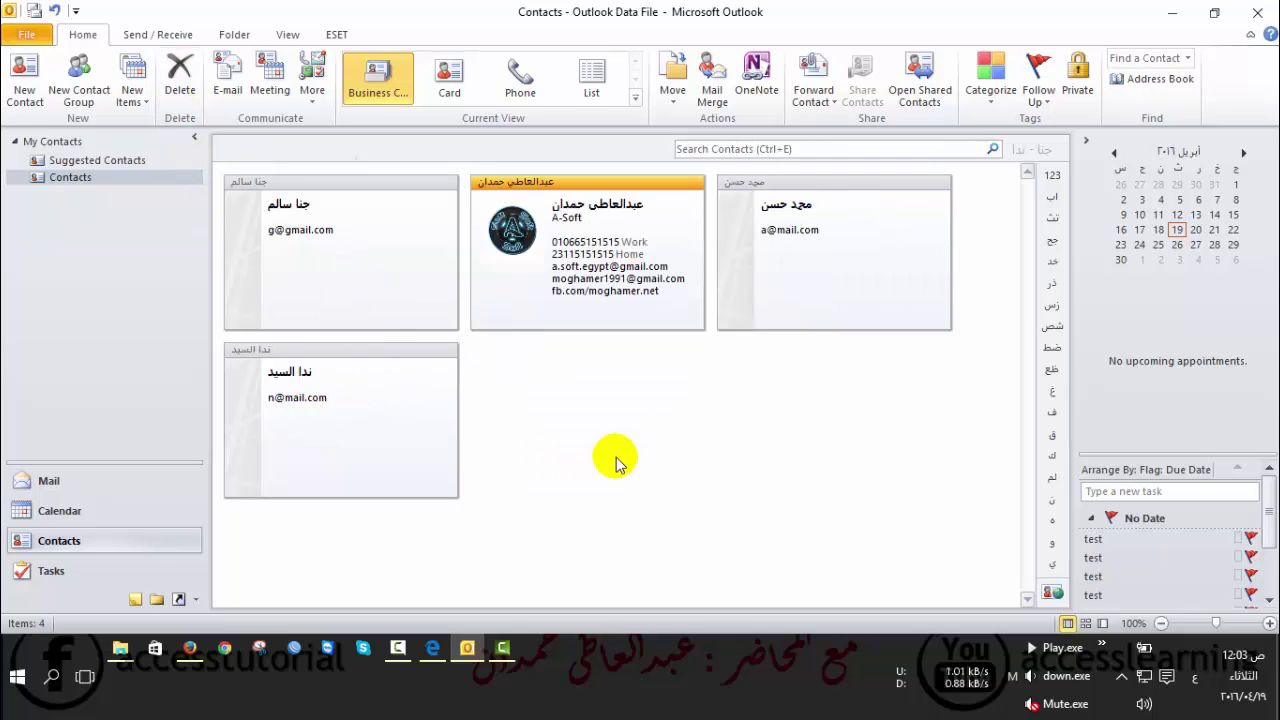
left_click(355, 412)
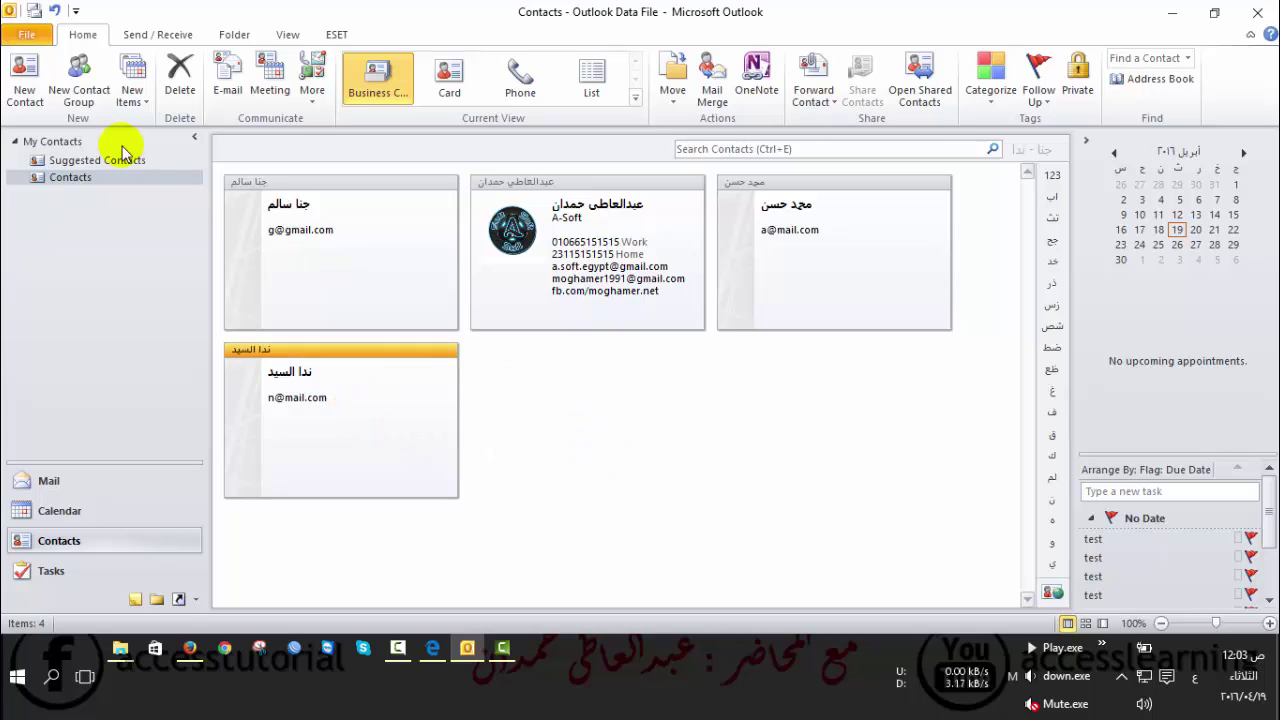
left_click(181, 88)
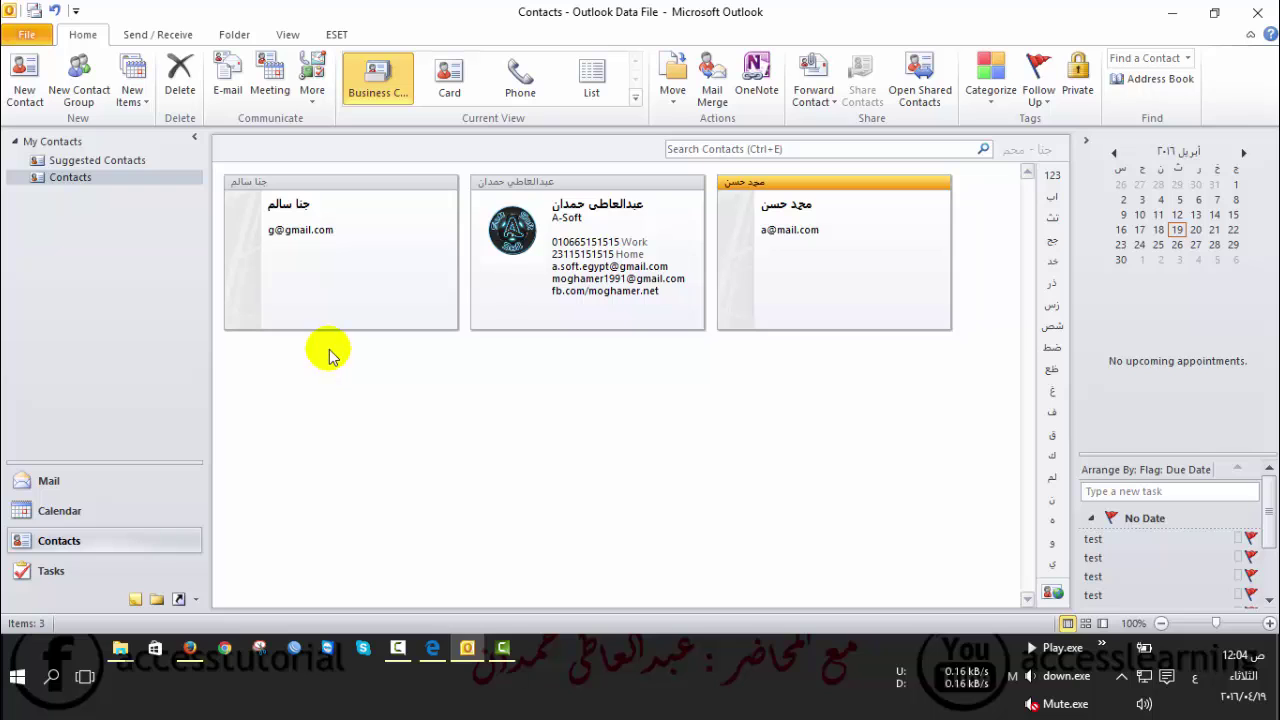
left_click(93, 104)
type("الشلة")
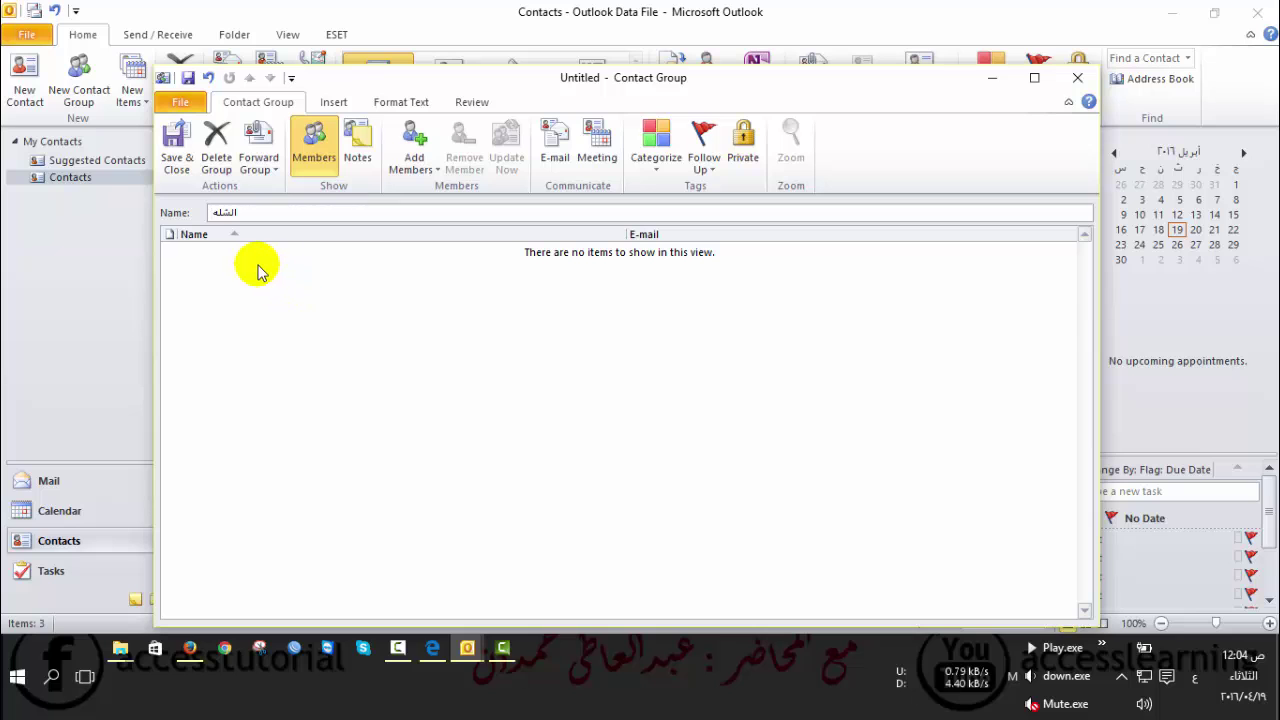
left_click(176, 150)
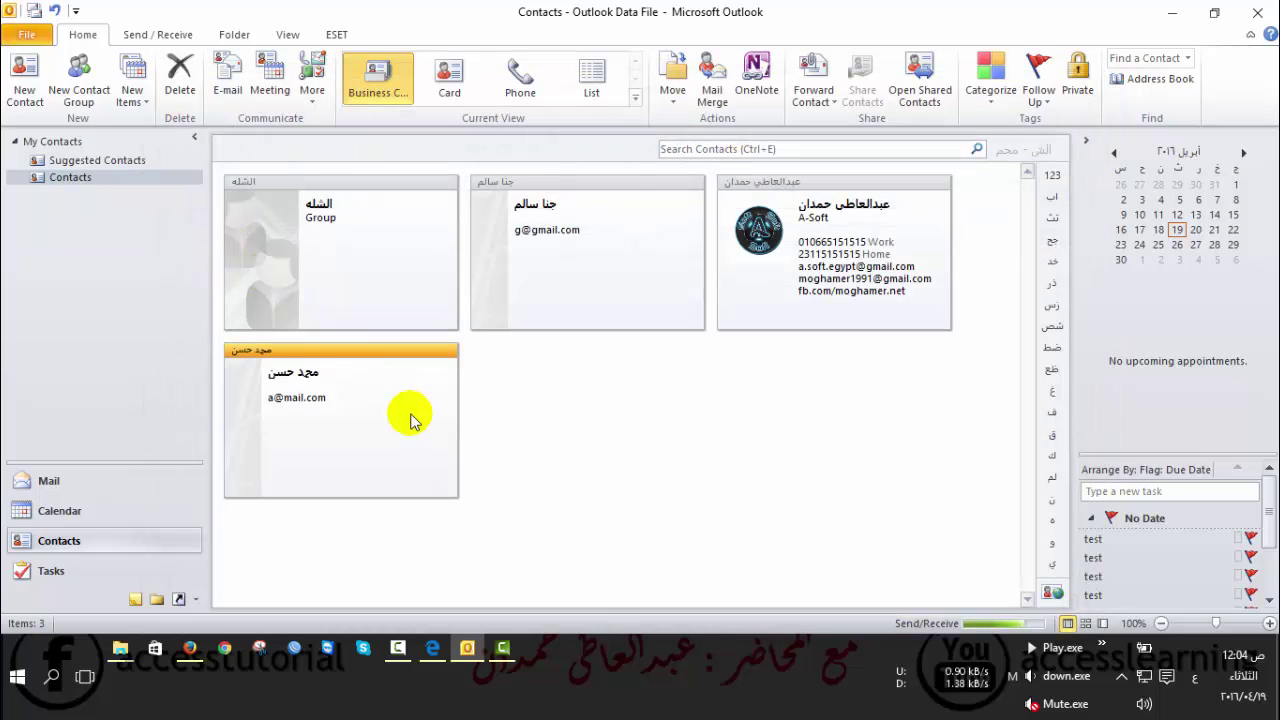
left_click(328, 240)
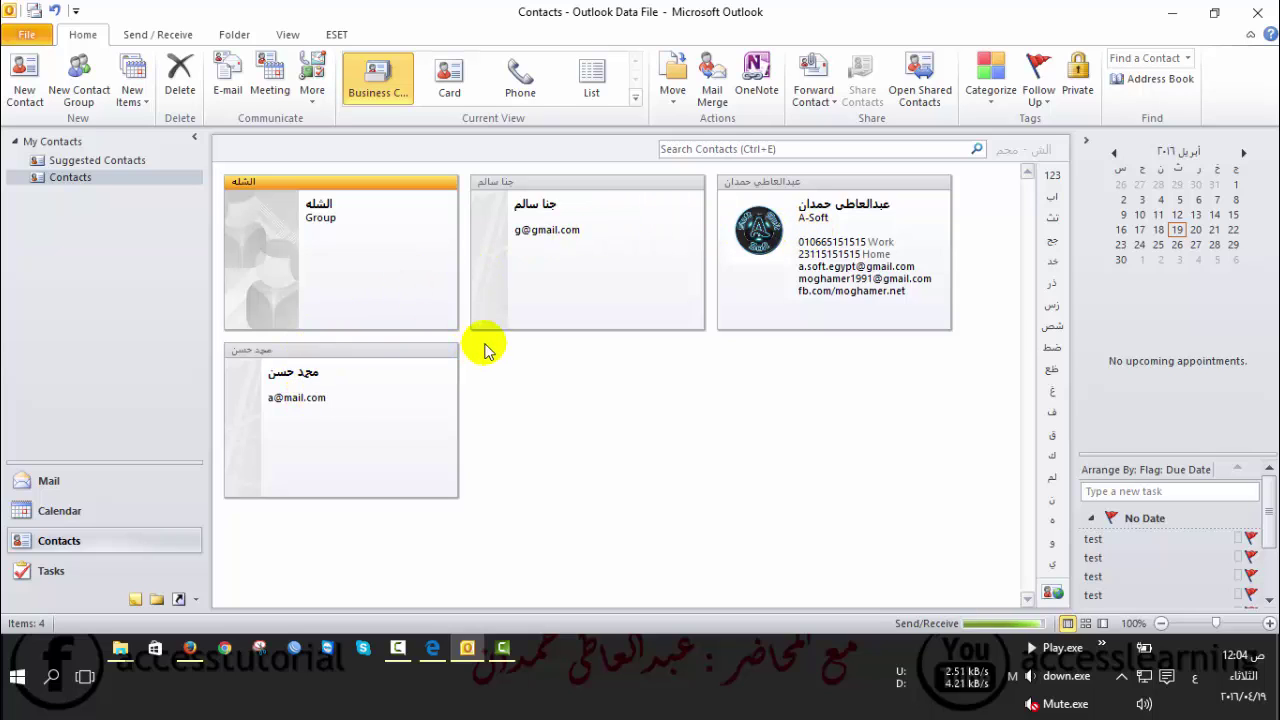
left_click(538, 258)
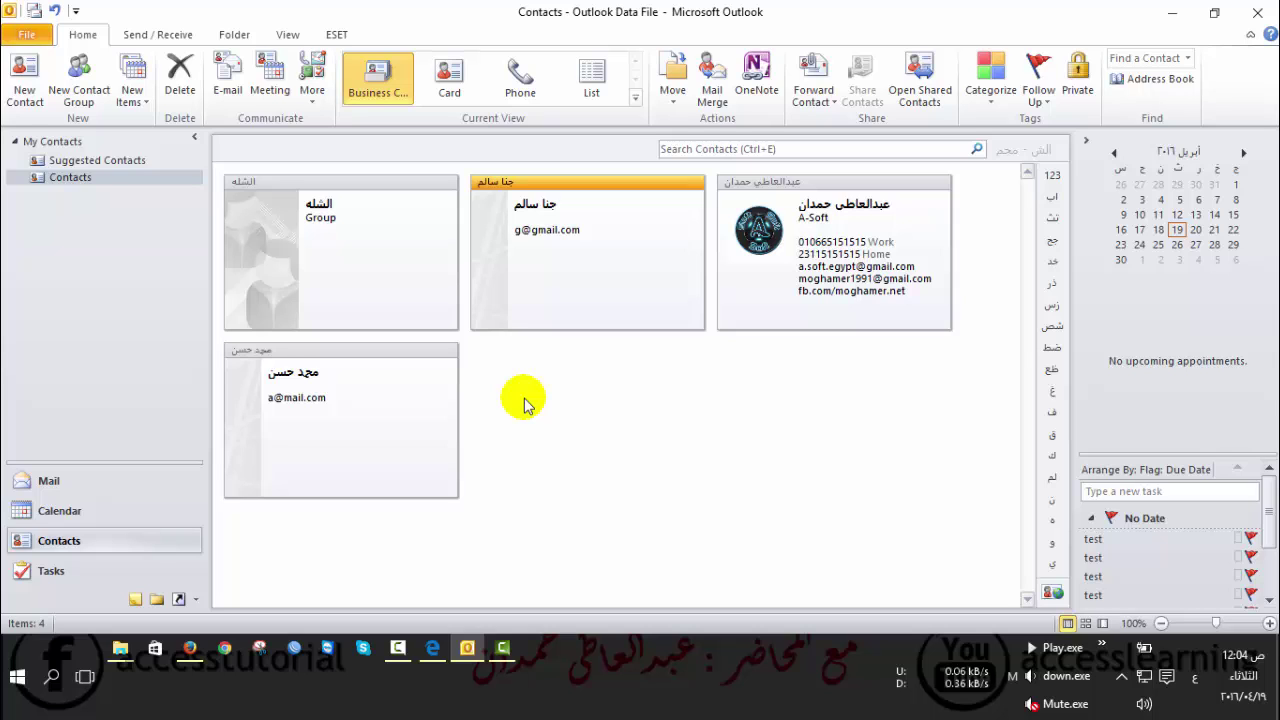
Open the contact group and explore Add Members > From Address Book without adding anyone
double_click(355, 235)
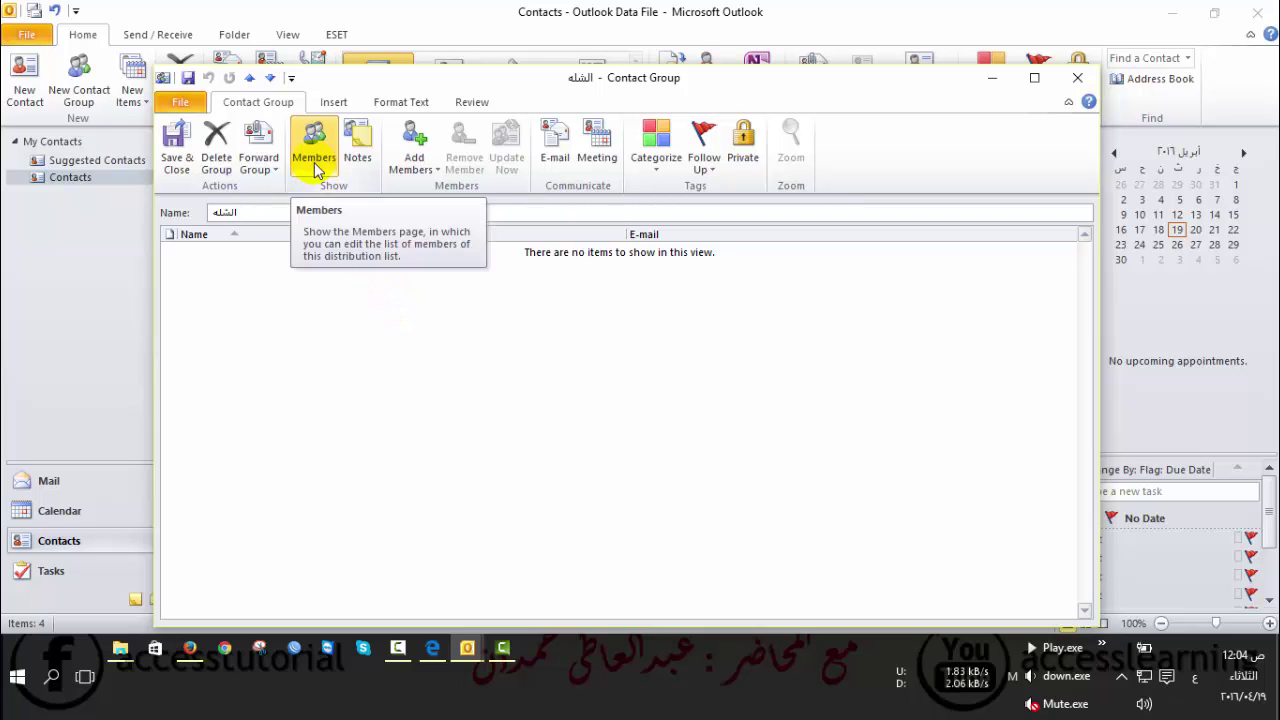
left_click(410, 176)
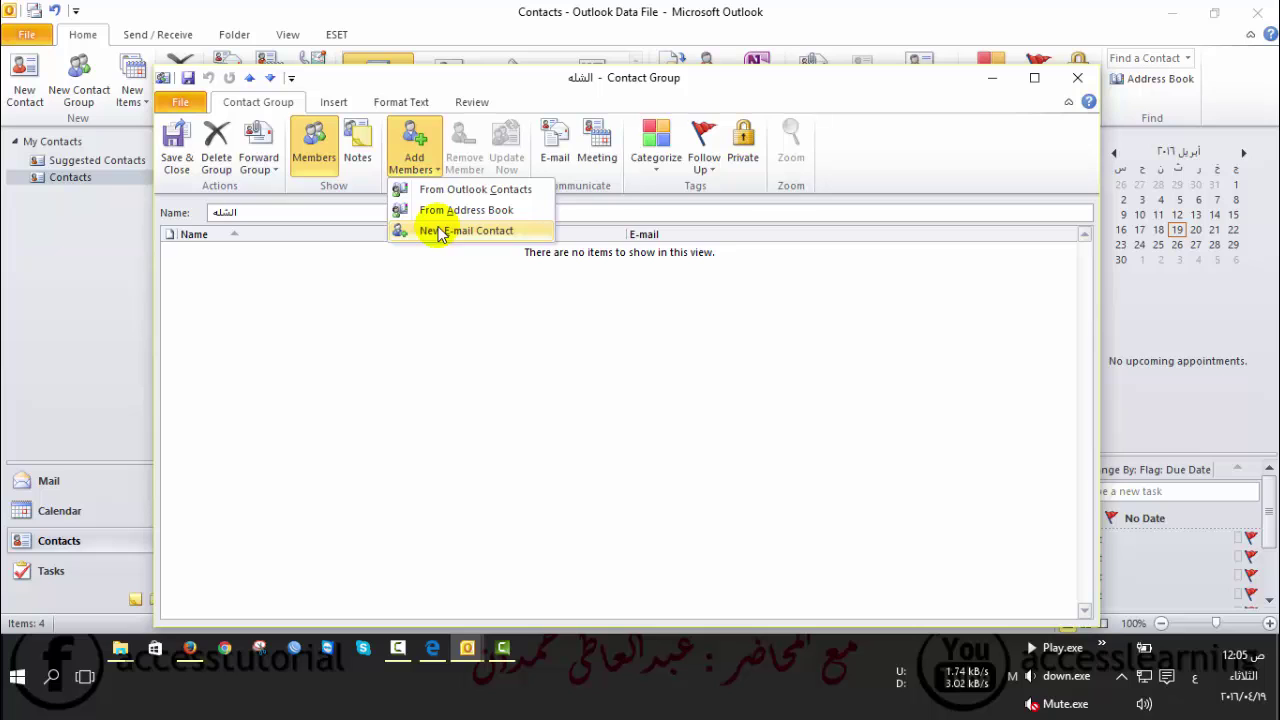
left_click(488, 212)
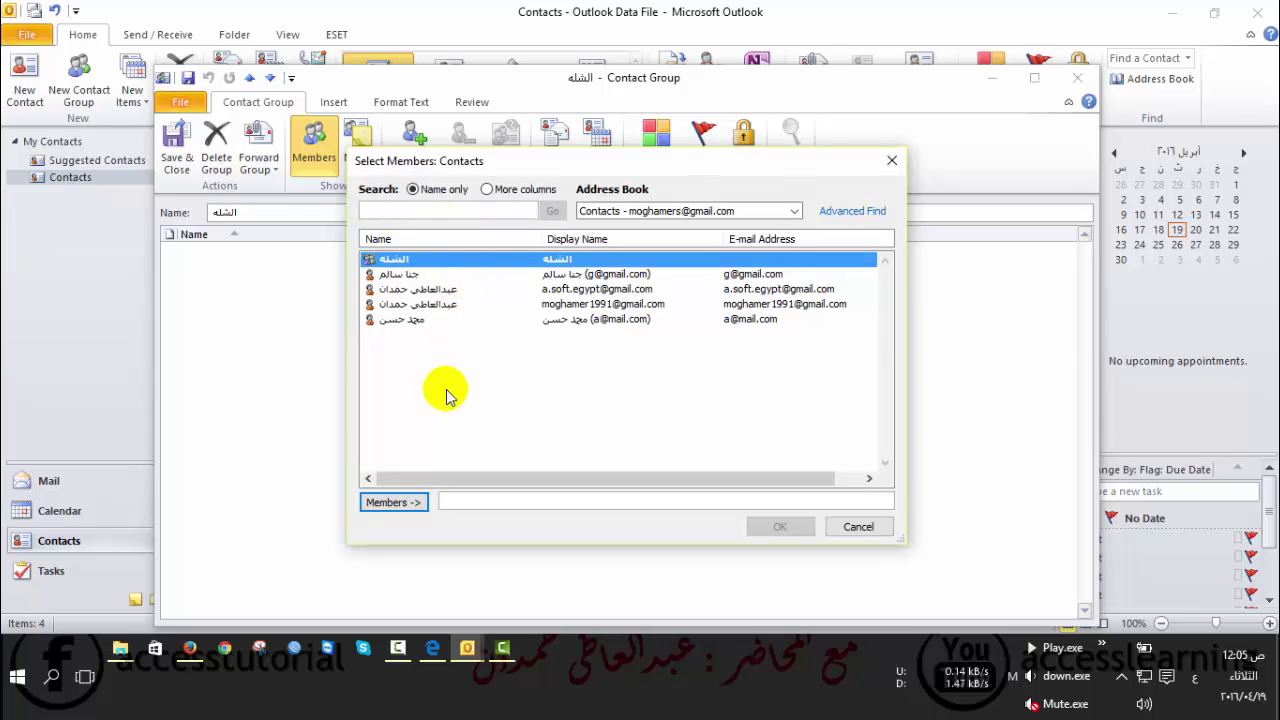
left_click(856, 526)
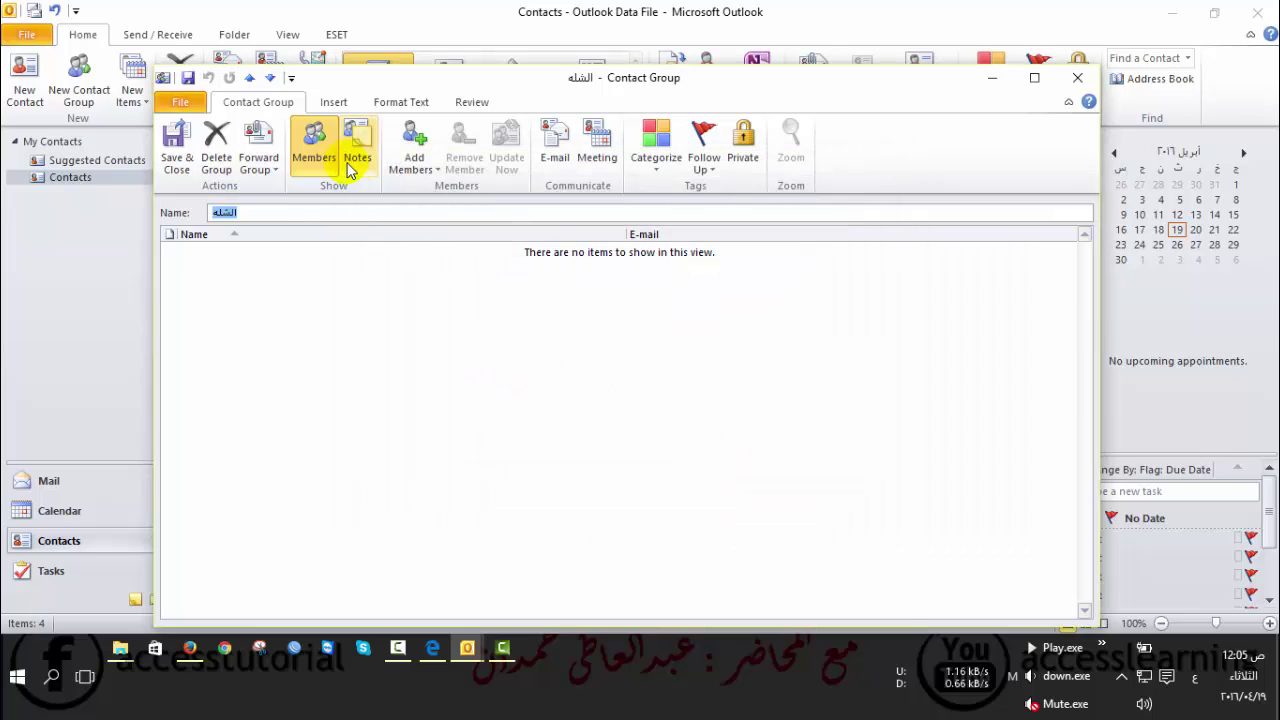
left_click(408, 170)
left_click(414, 205)
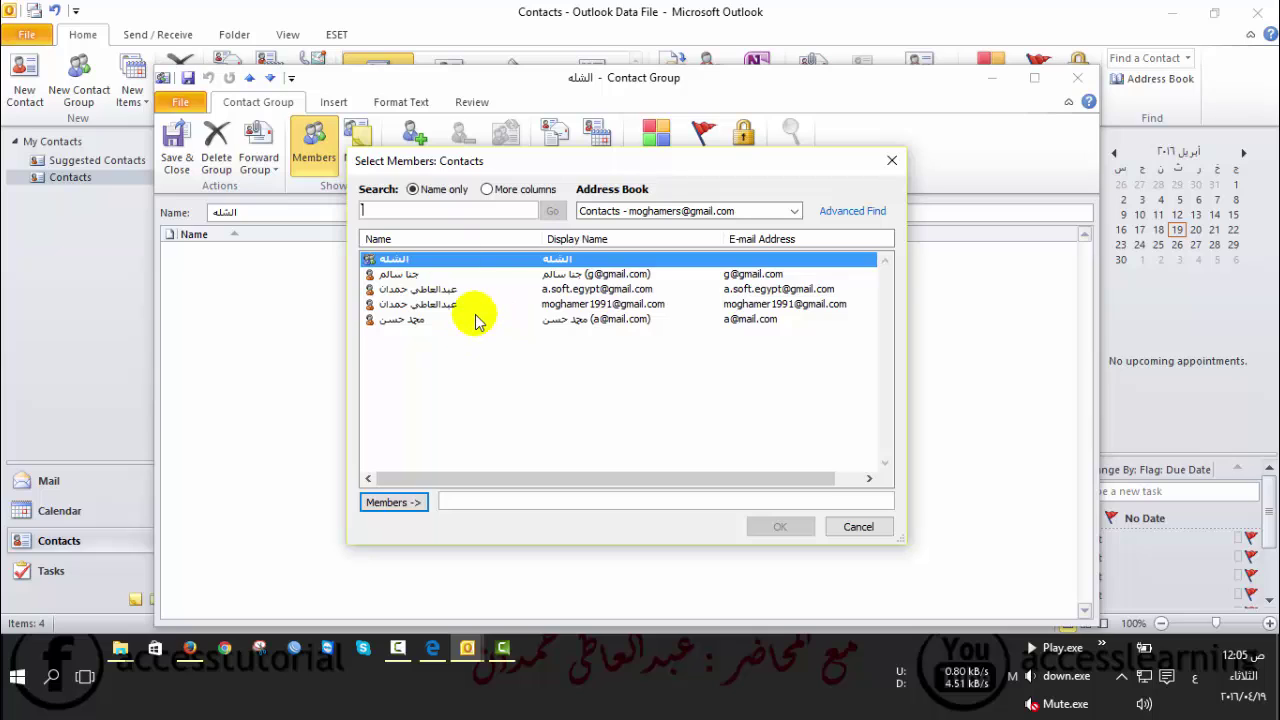
left_click(670, 215)
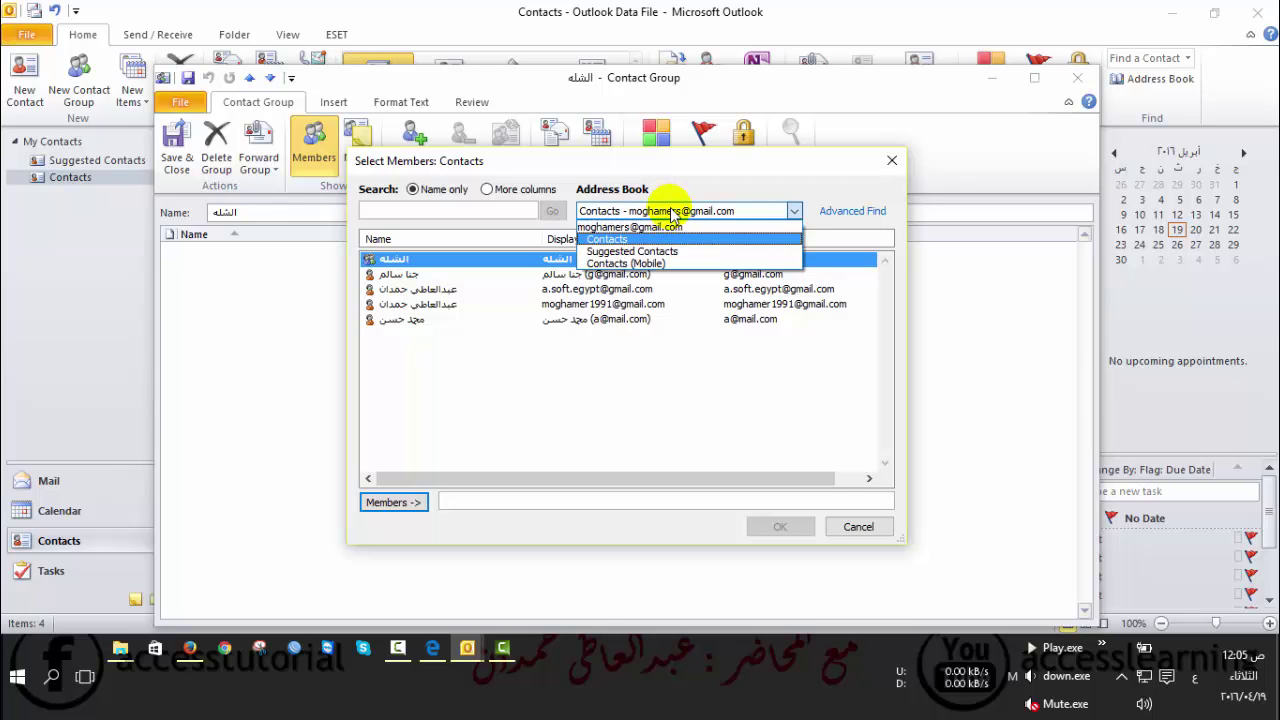
left_click(690, 239)
left_click(862, 526)
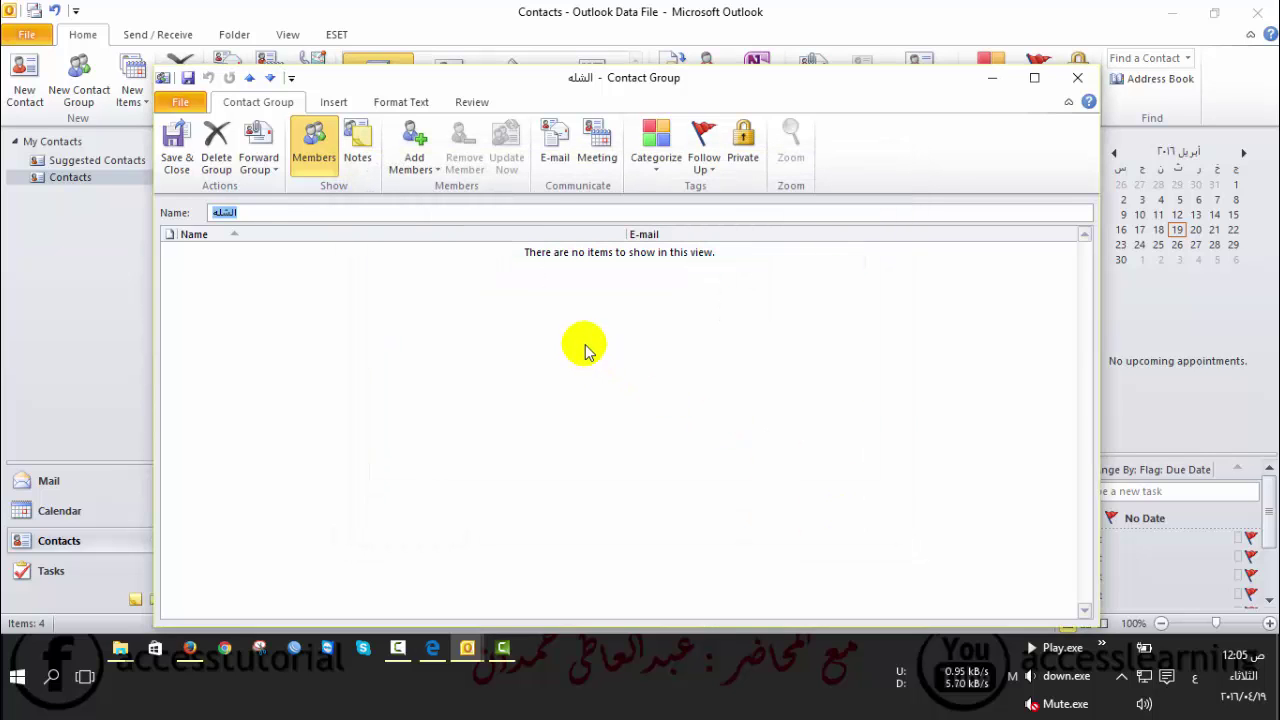
Add three contacts to the group from the address book, save it, and return to Mail
left_click(414, 170)
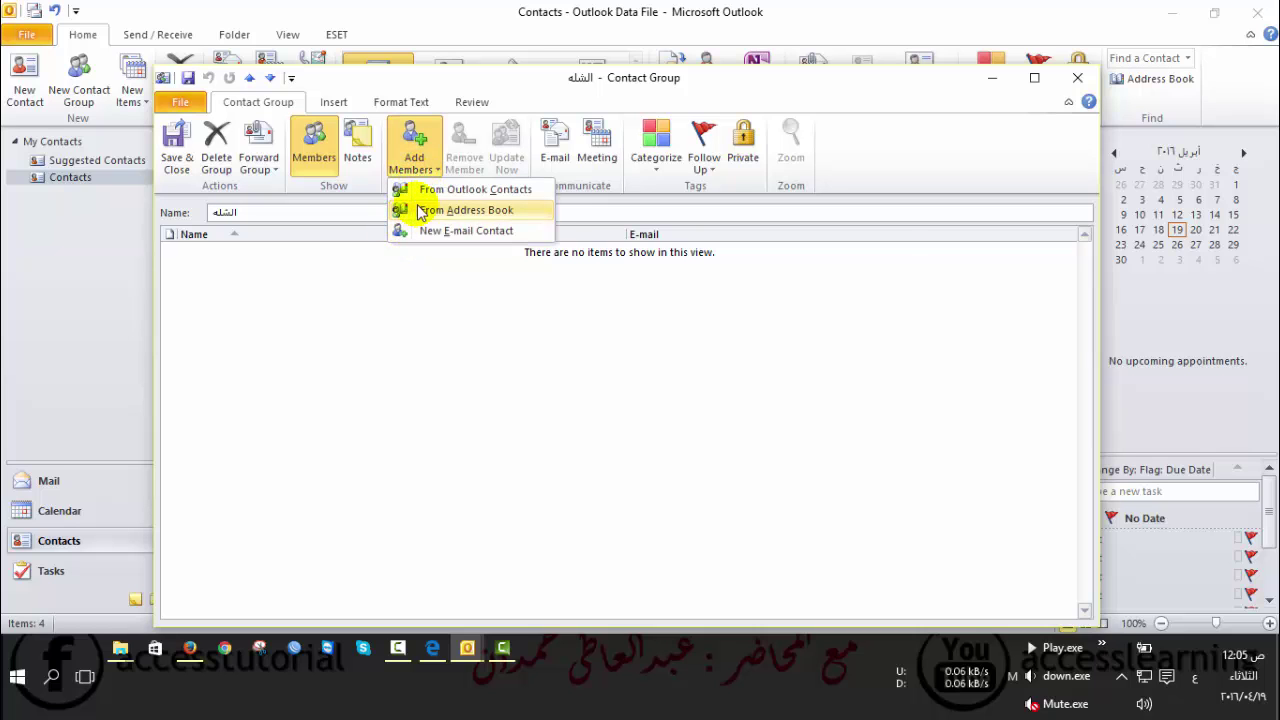
left_click(418, 210)
left_click(410, 274)
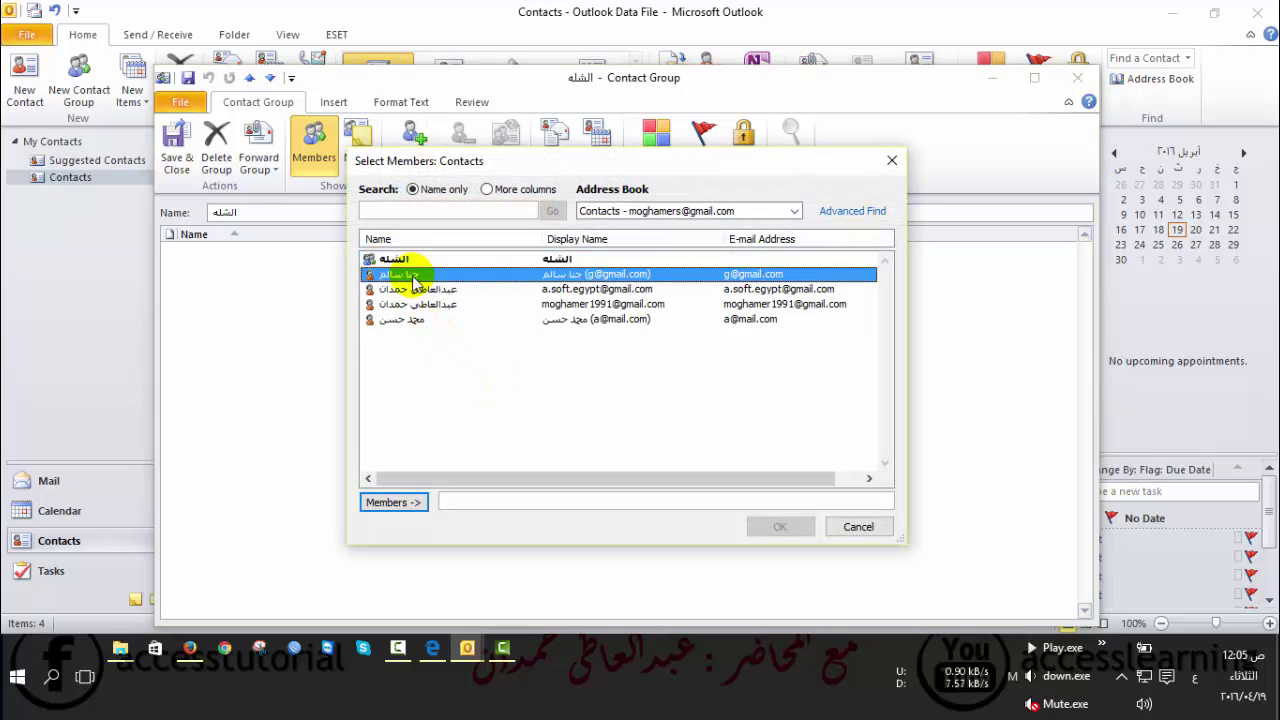
left_click(390, 502)
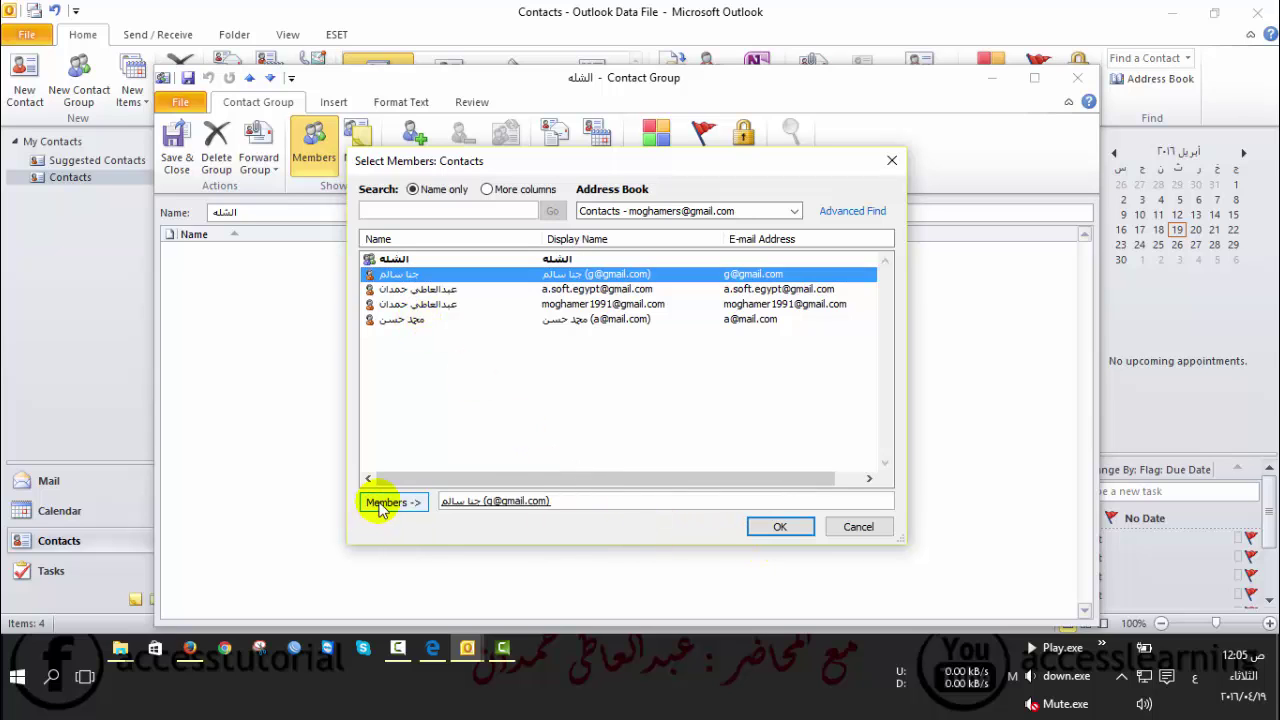
left_click(398, 319)
left_click(405, 502)
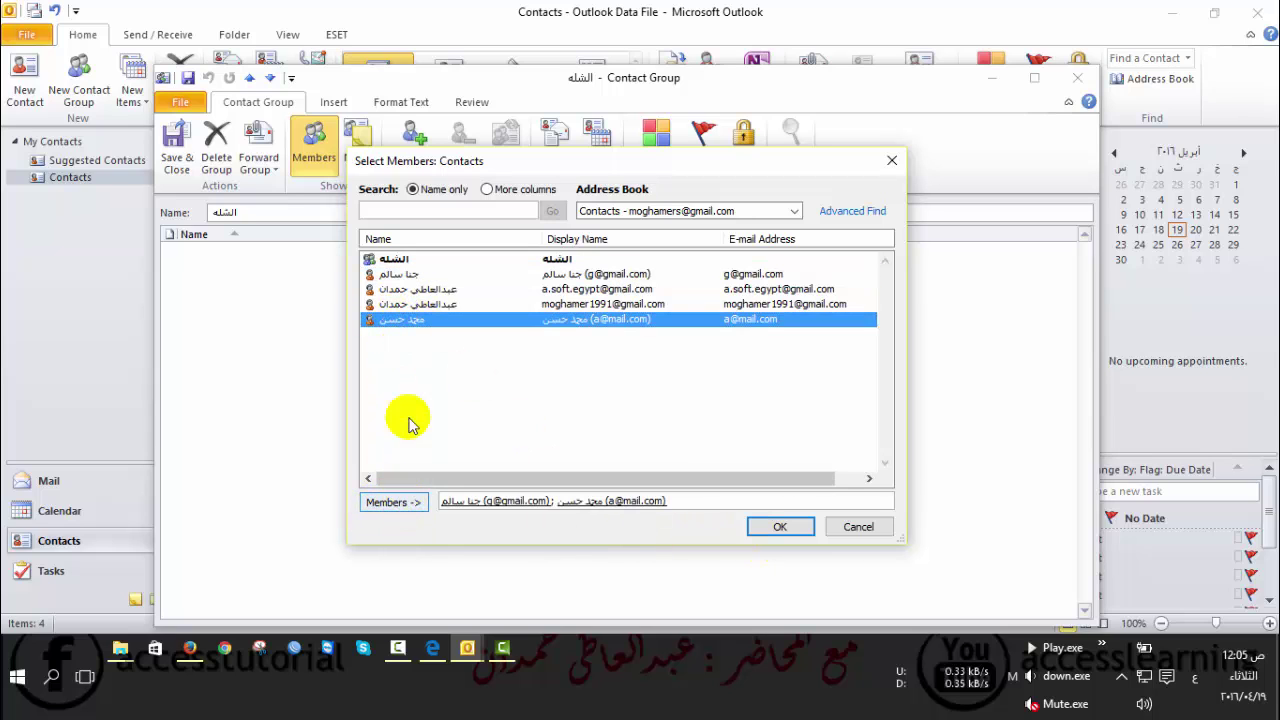
left_click(415, 304)
left_click(405, 502)
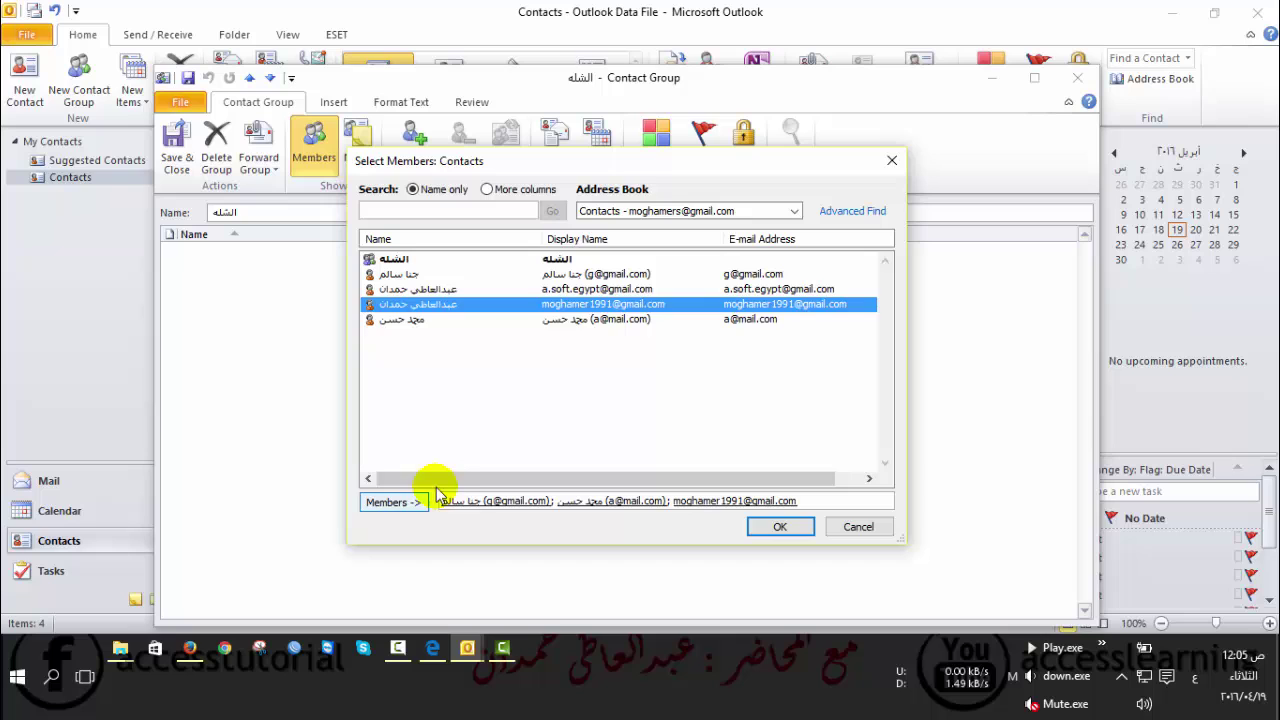
left_click(775, 527)
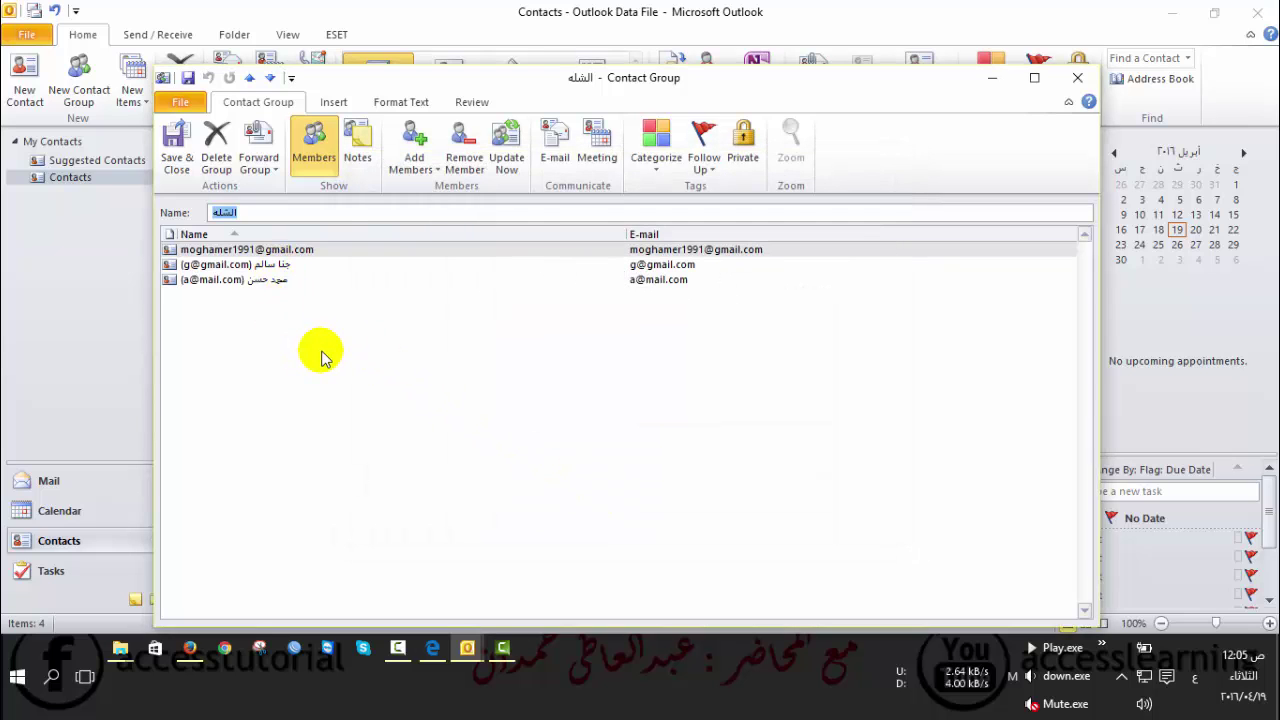
left_click(177, 140)
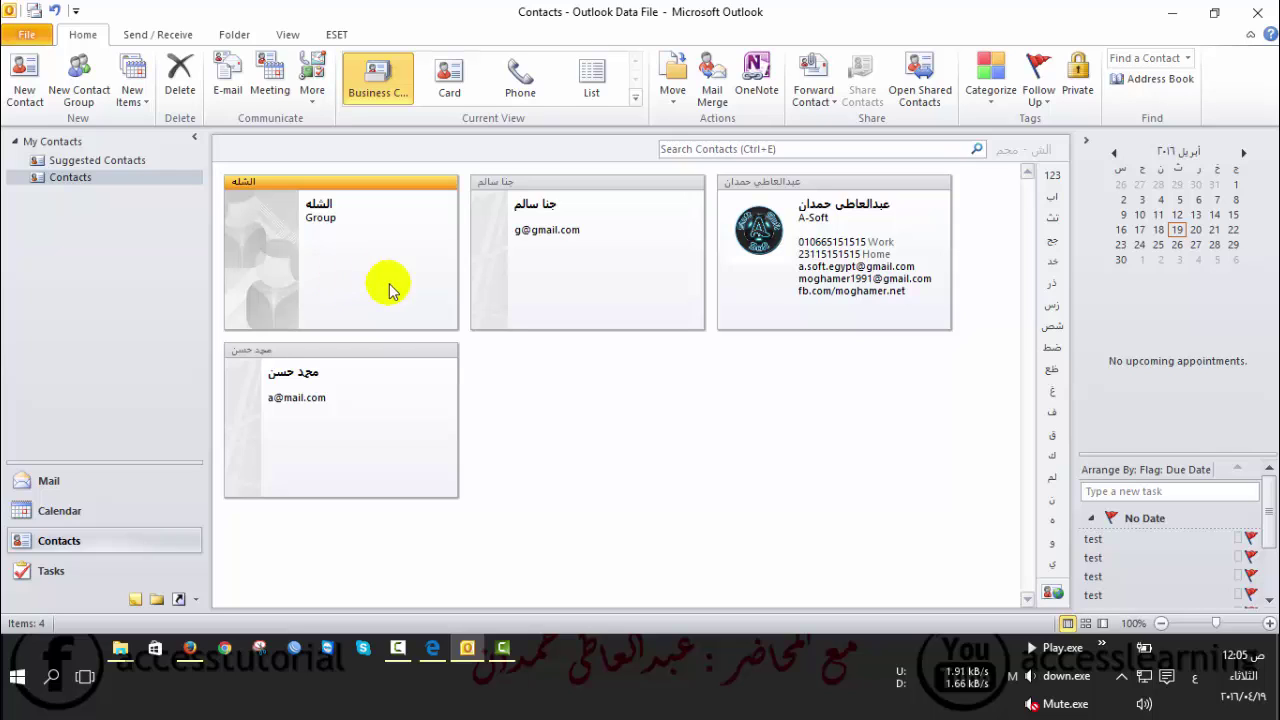
left_click(86, 484)
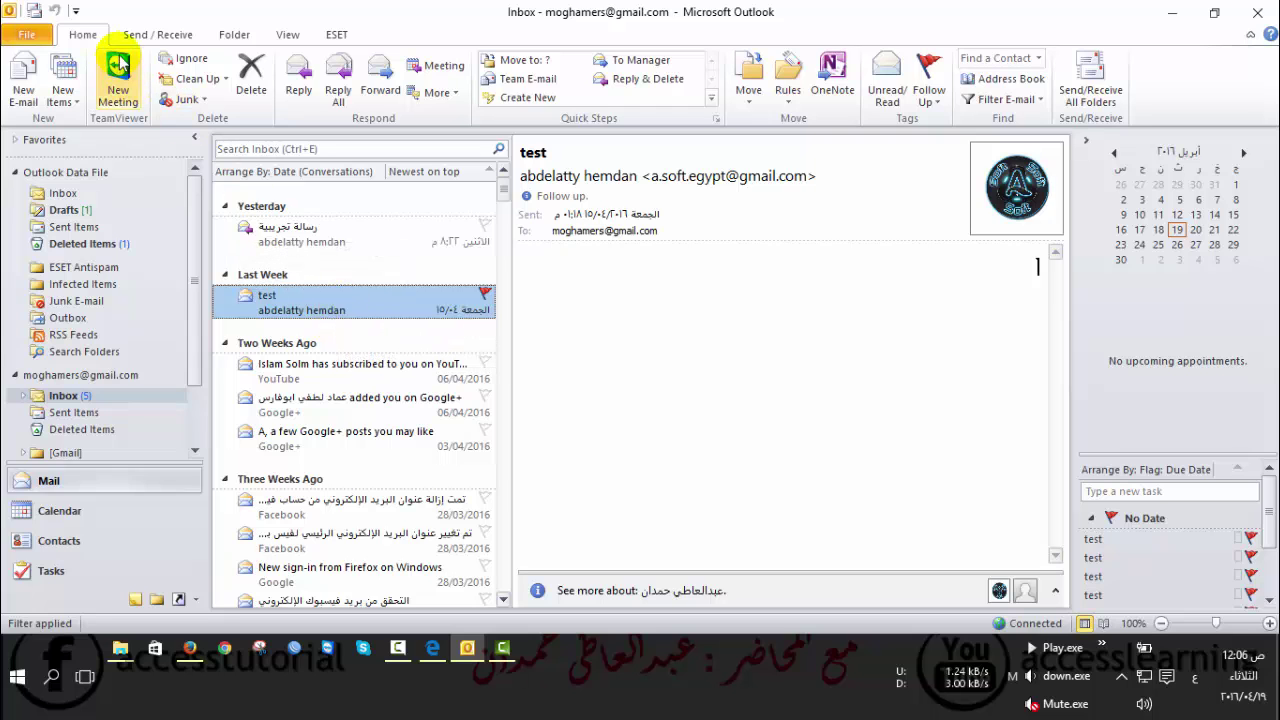
left_click(23, 78)
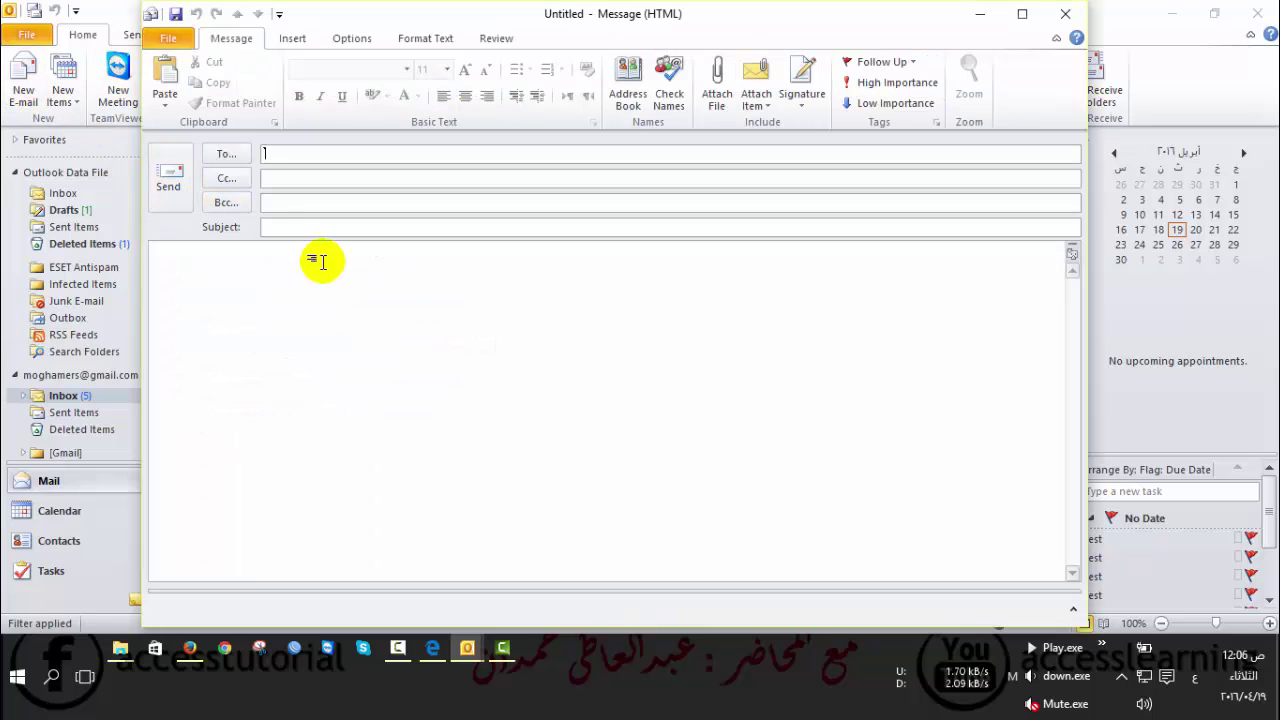
left_click(240, 155)
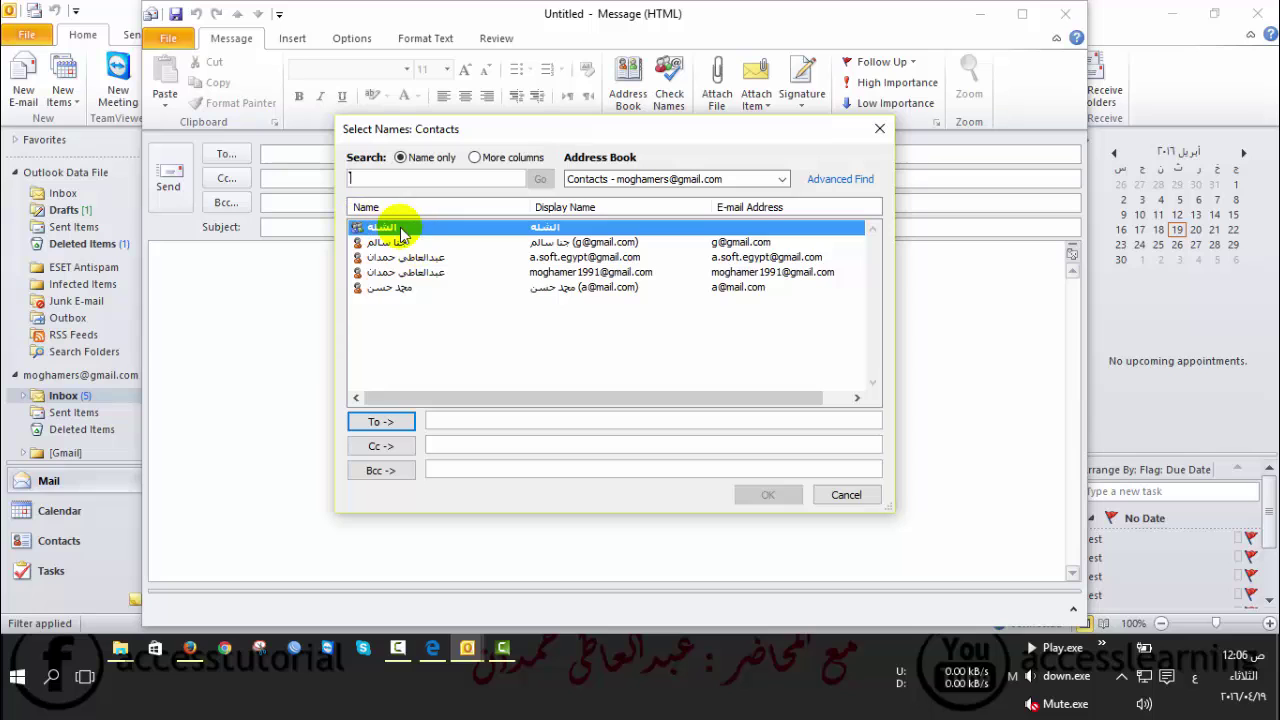
left_click(381, 421)
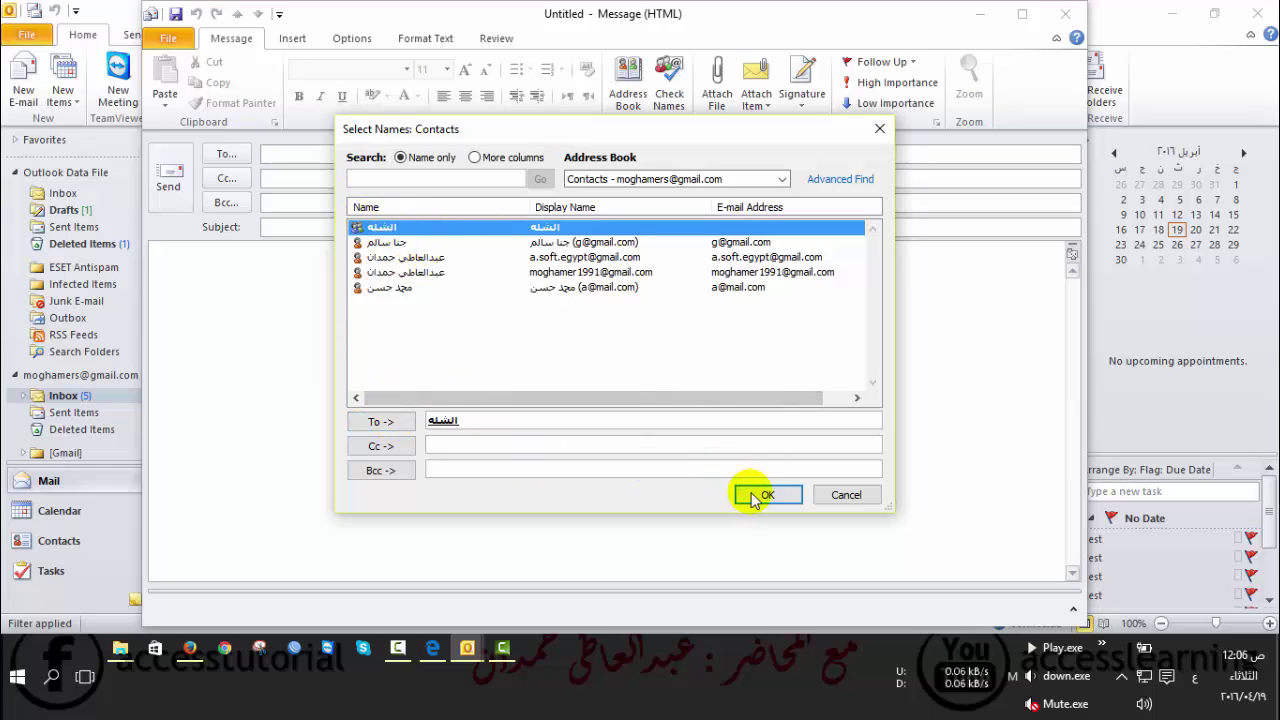
left_click(757, 495)
left_click(272, 153)
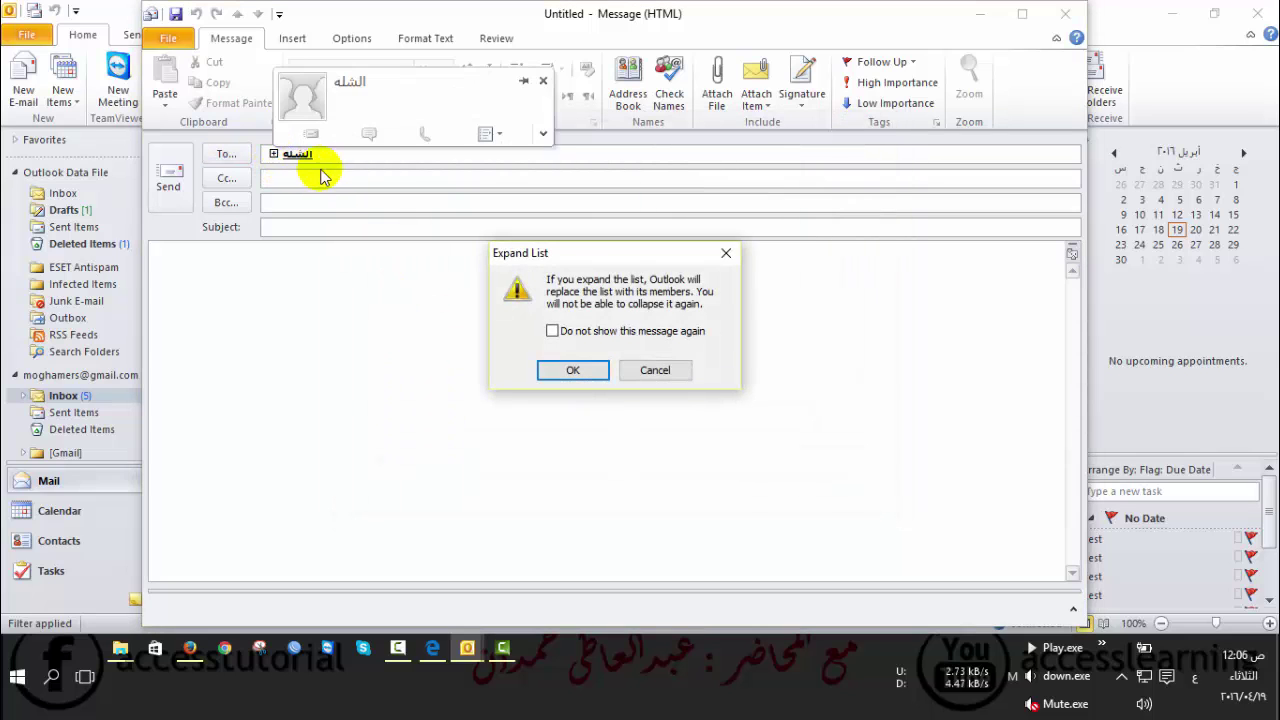
left_click(571, 369)
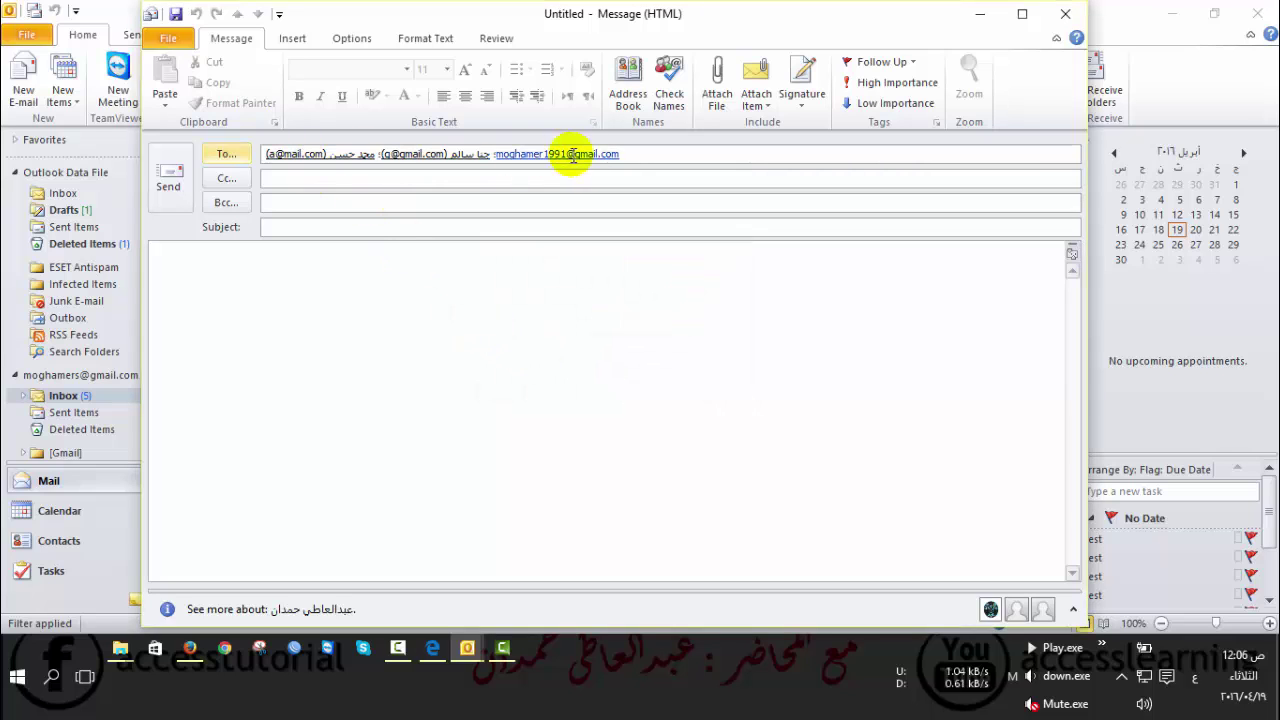
left_click(357, 178)
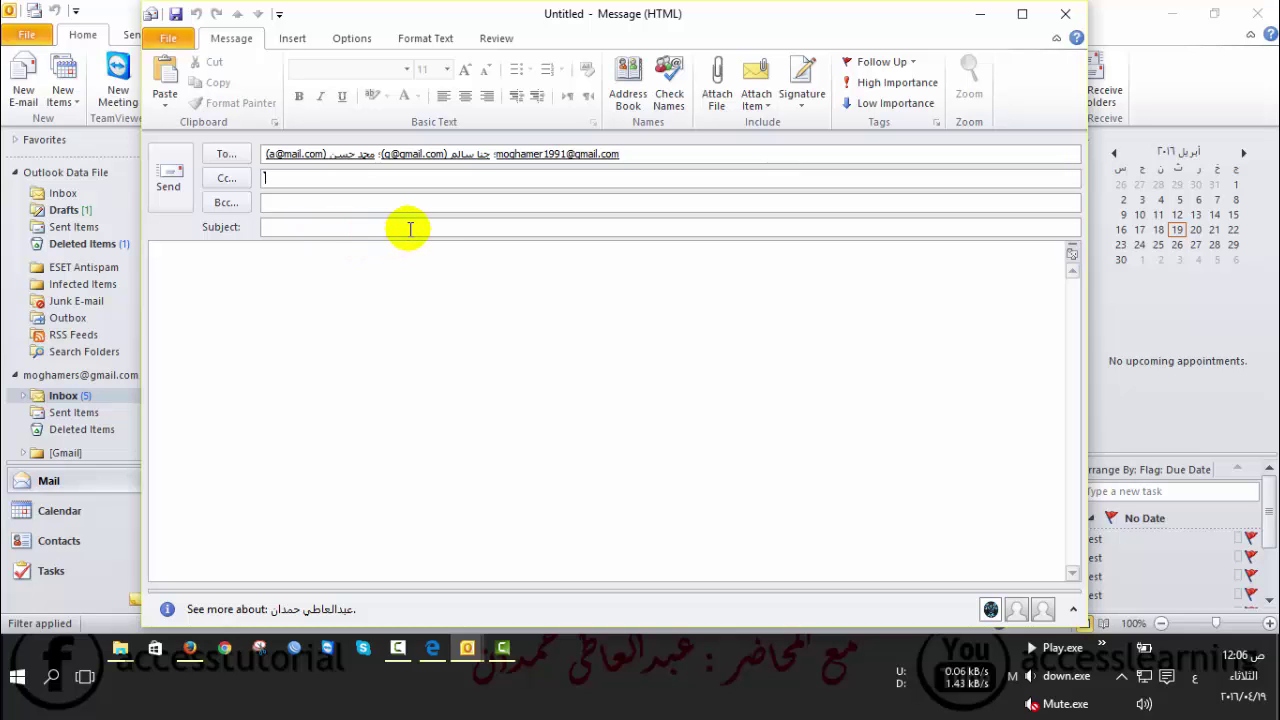
left_click(1065, 13)
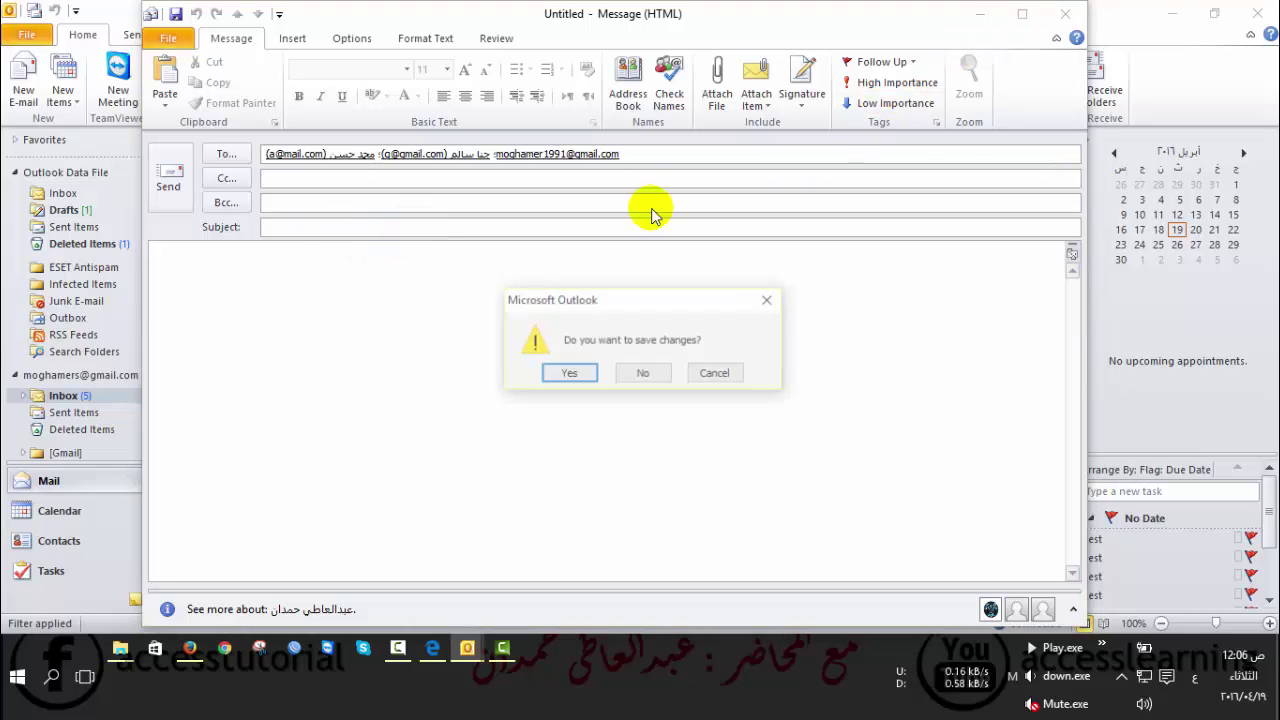
left_click(642, 372)
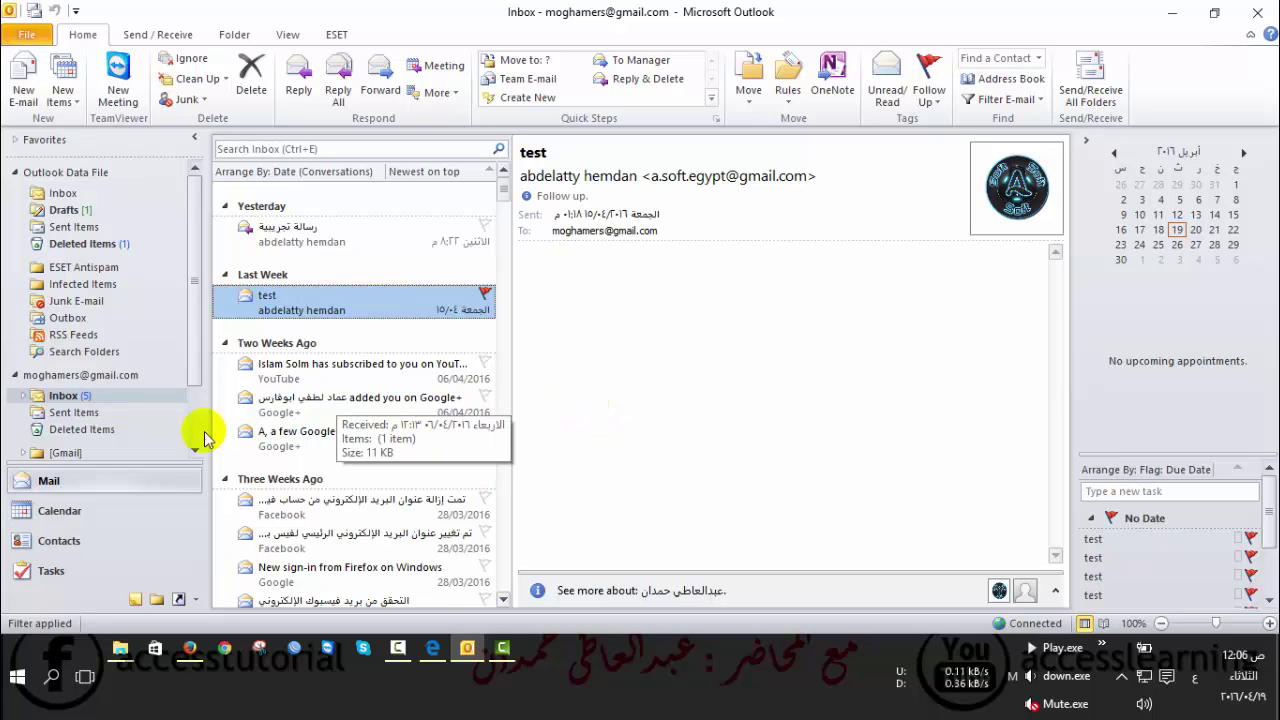
Reopen the contact group, add a New E-mail Contact member, and enter its display name
left_click(99, 547)
double_click(323, 255)
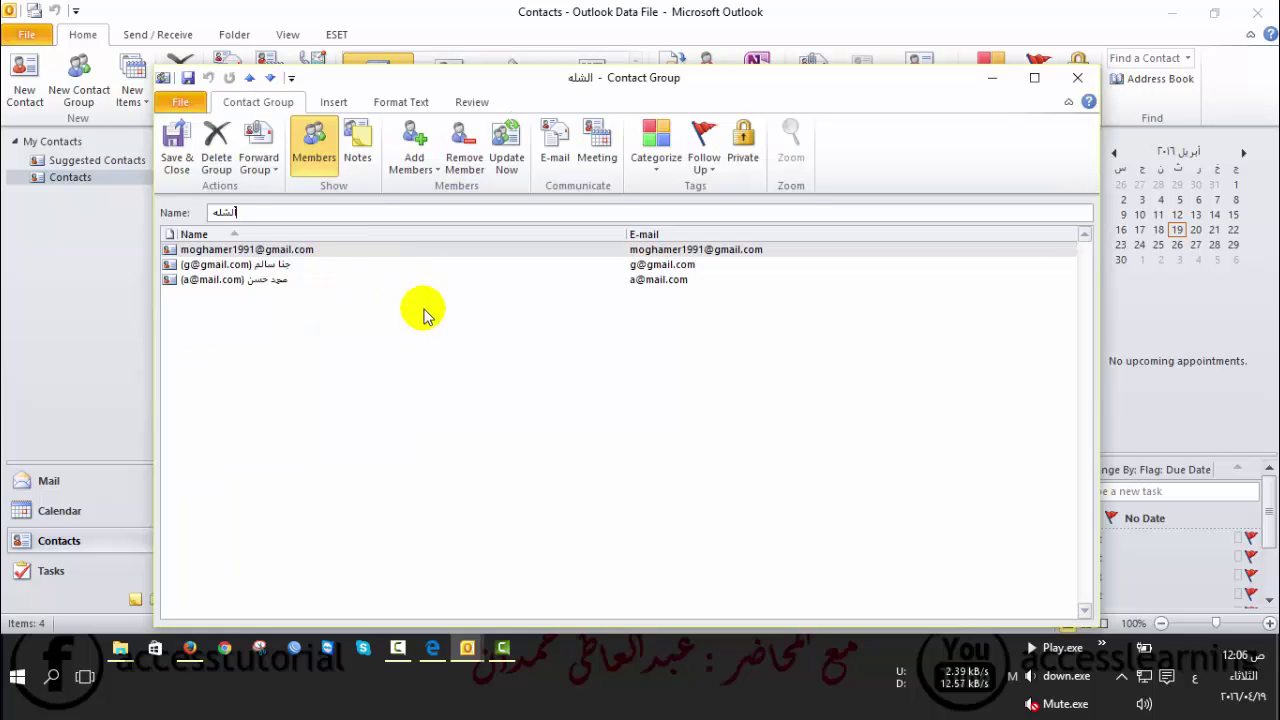
left_click(425, 167)
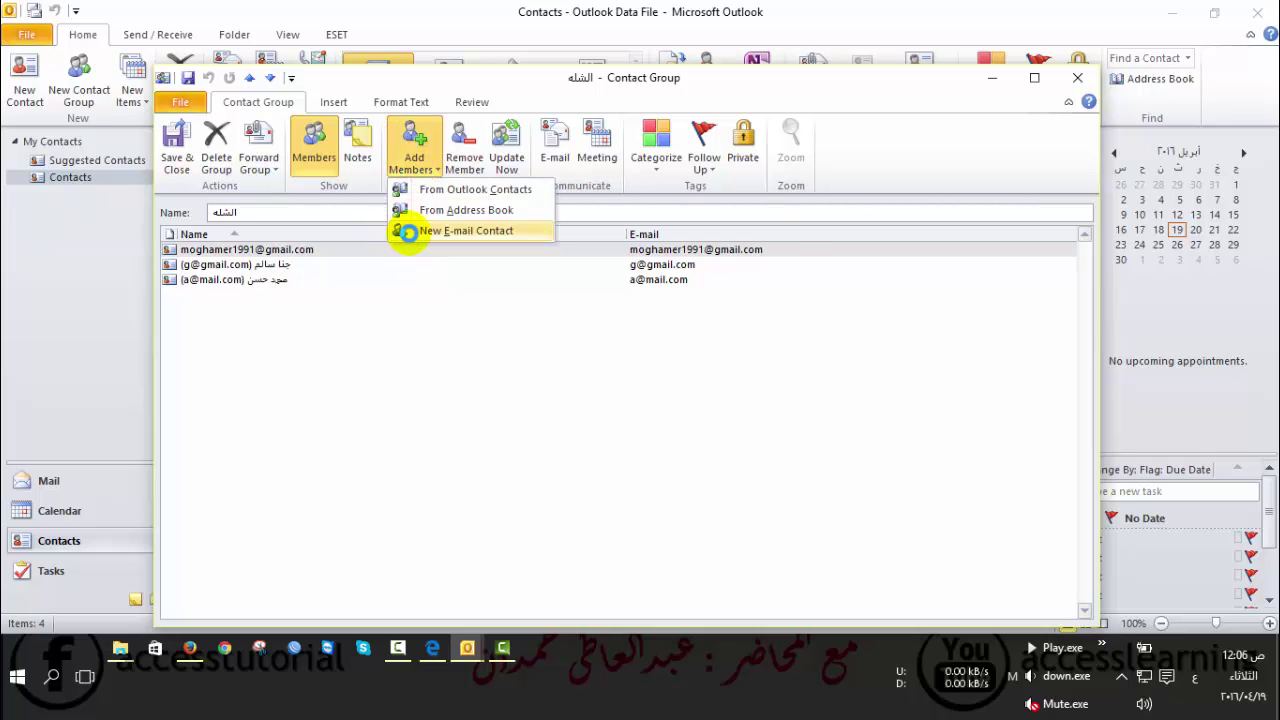
left_click(409, 232)
left_click_drag(530, 263, 455, 263)
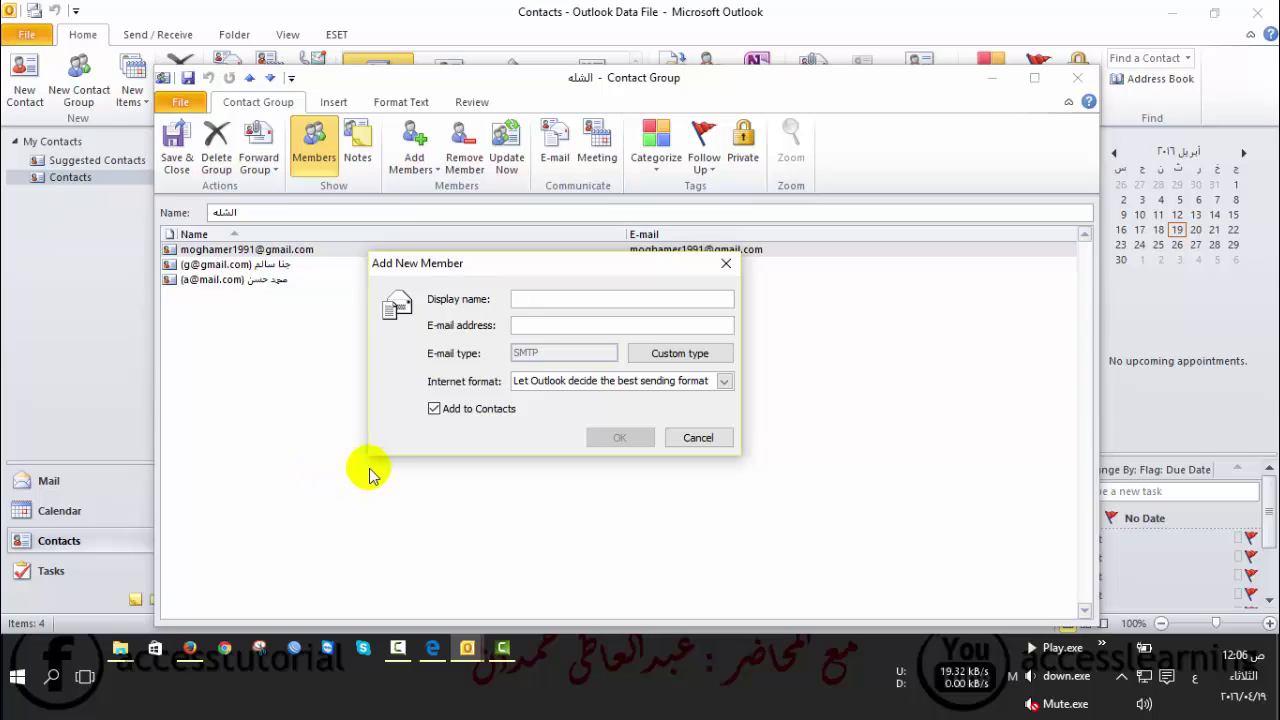
left_click(566, 298)
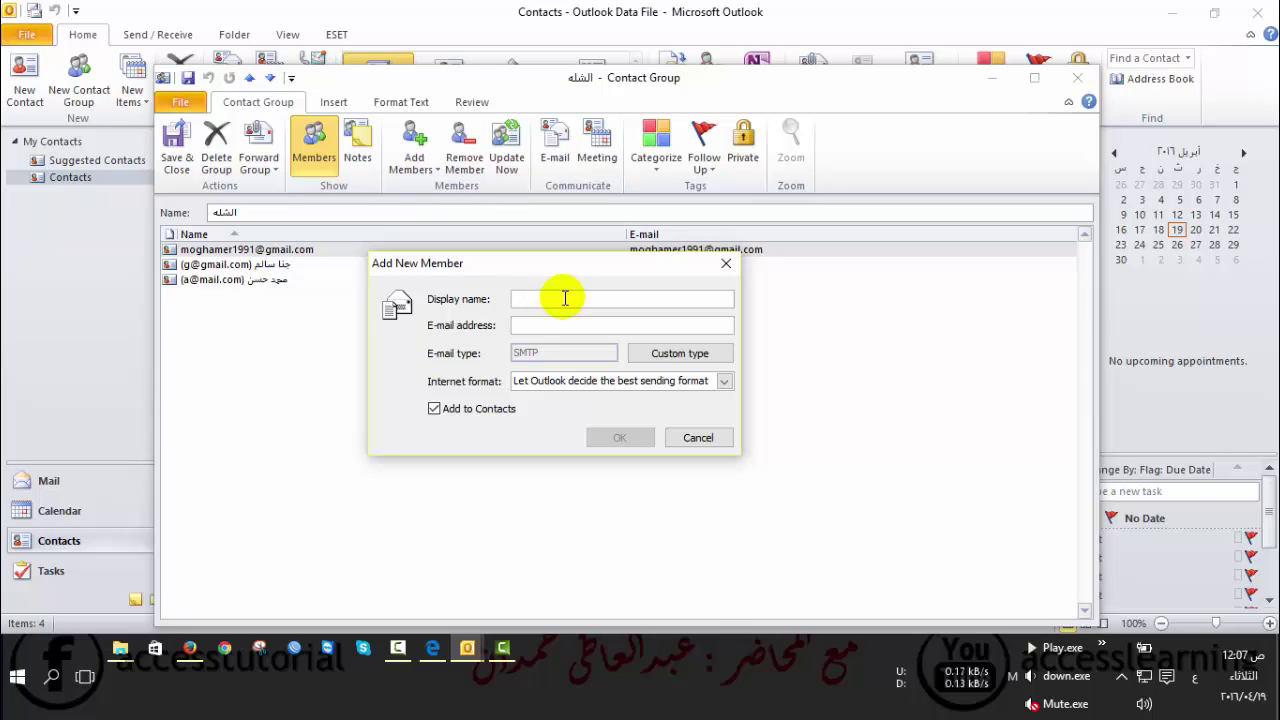
type("حسن")
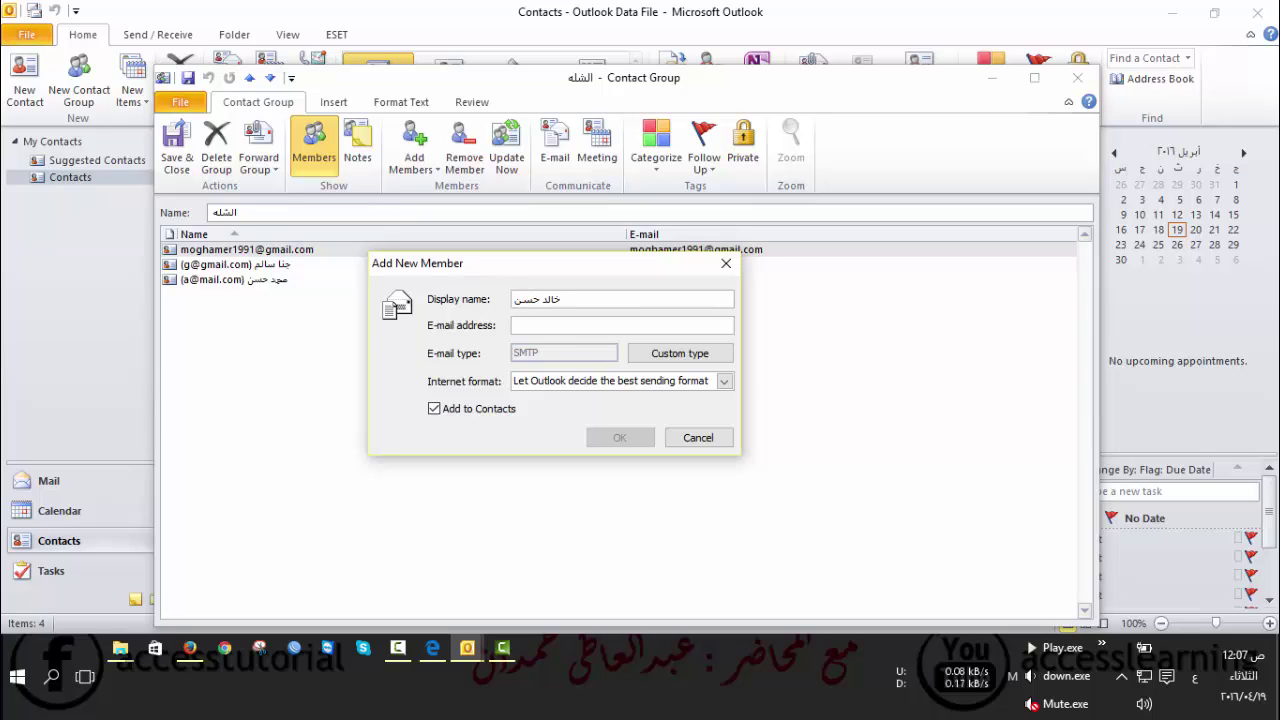
Enter the member's e-mail address, keep SMTP type and Outlook-decided format, and add to Contacts
left_click(581, 328)
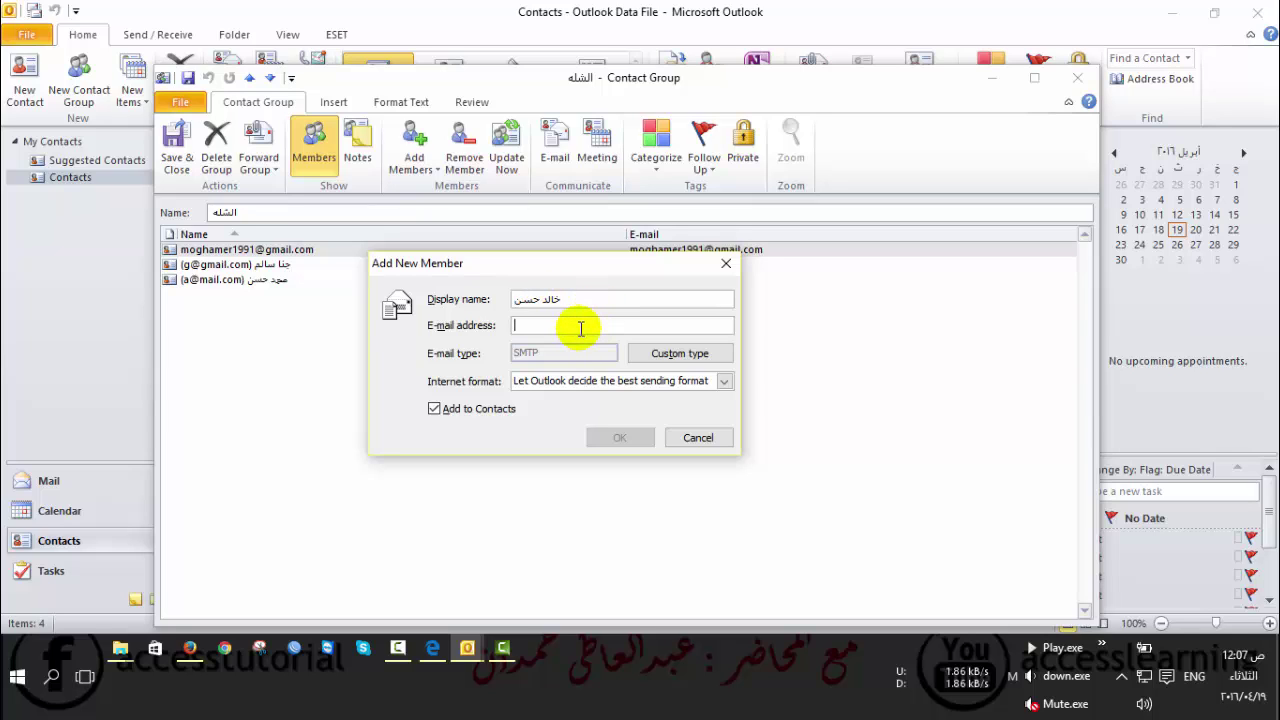
type("k@mail.com")
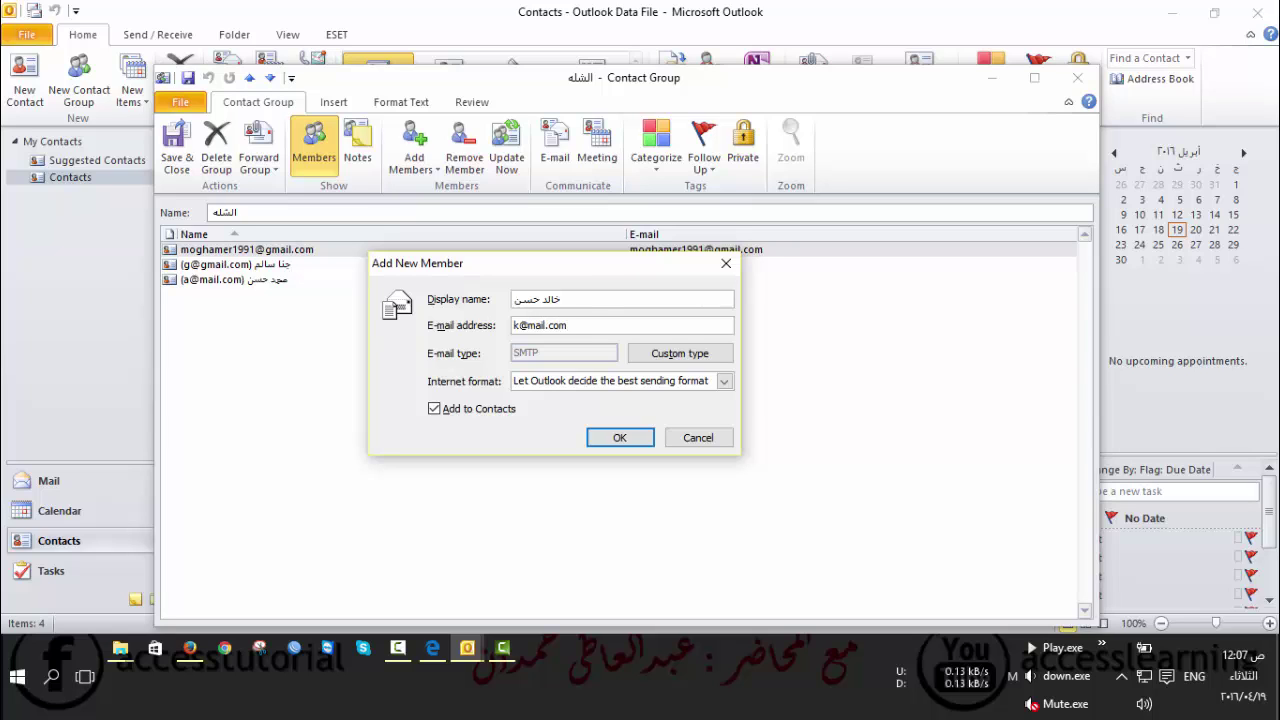
right_click(571, 329)
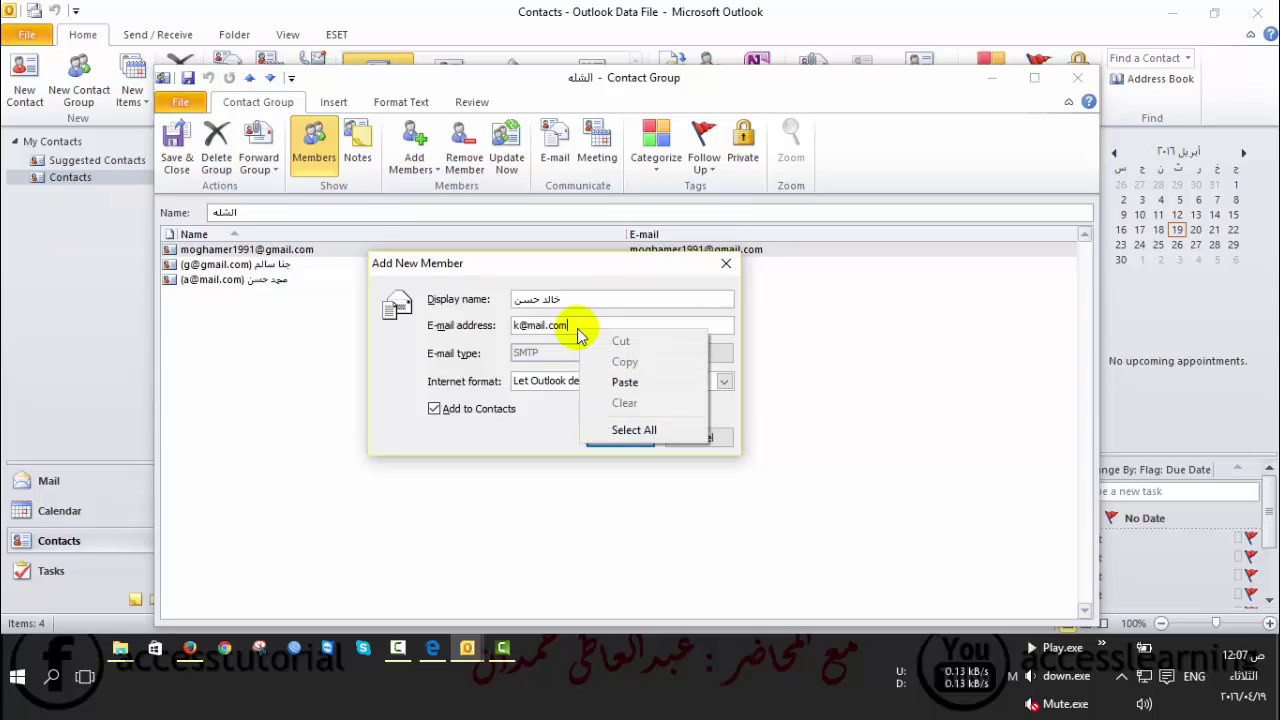
left_click(524, 348)
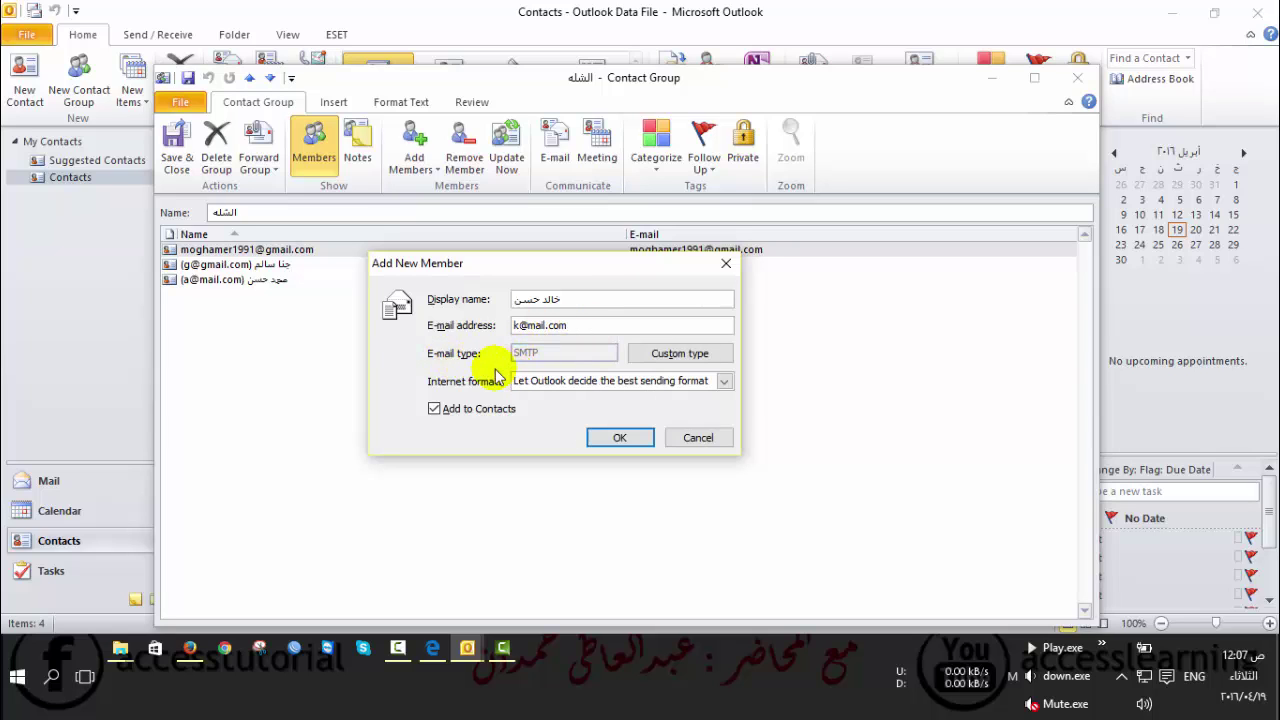
left_click(652, 358)
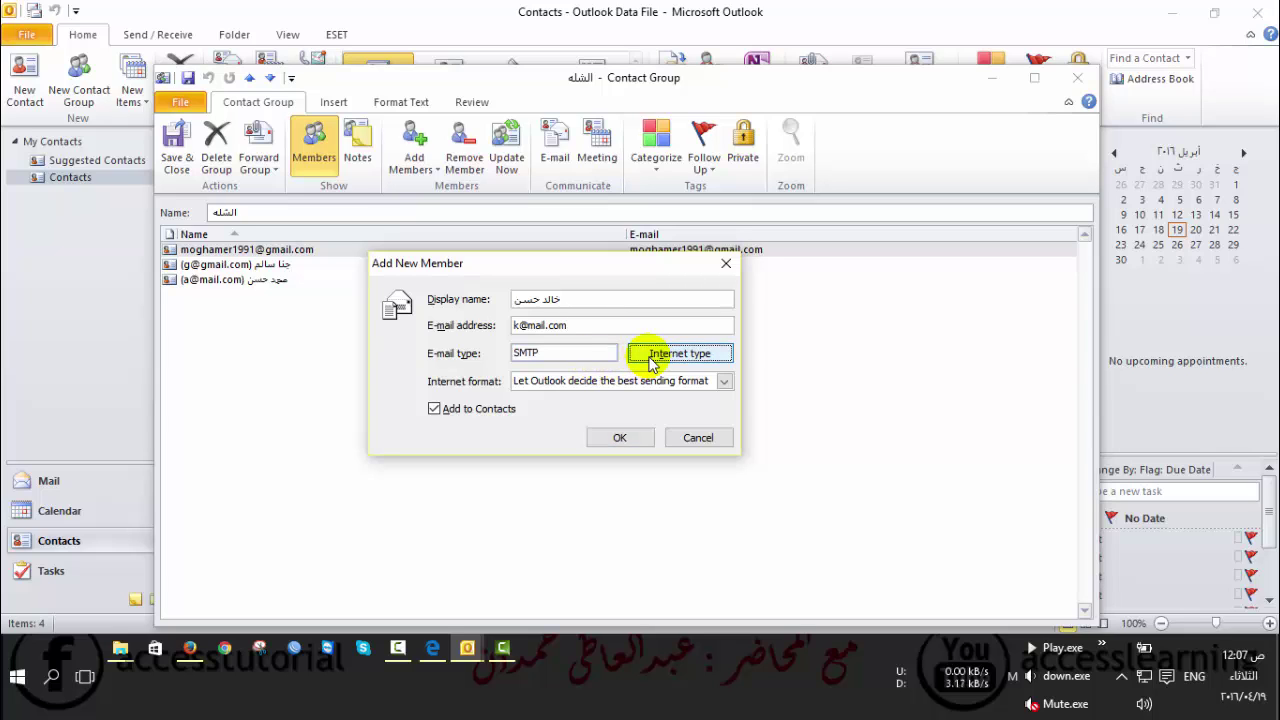
left_click(652, 356)
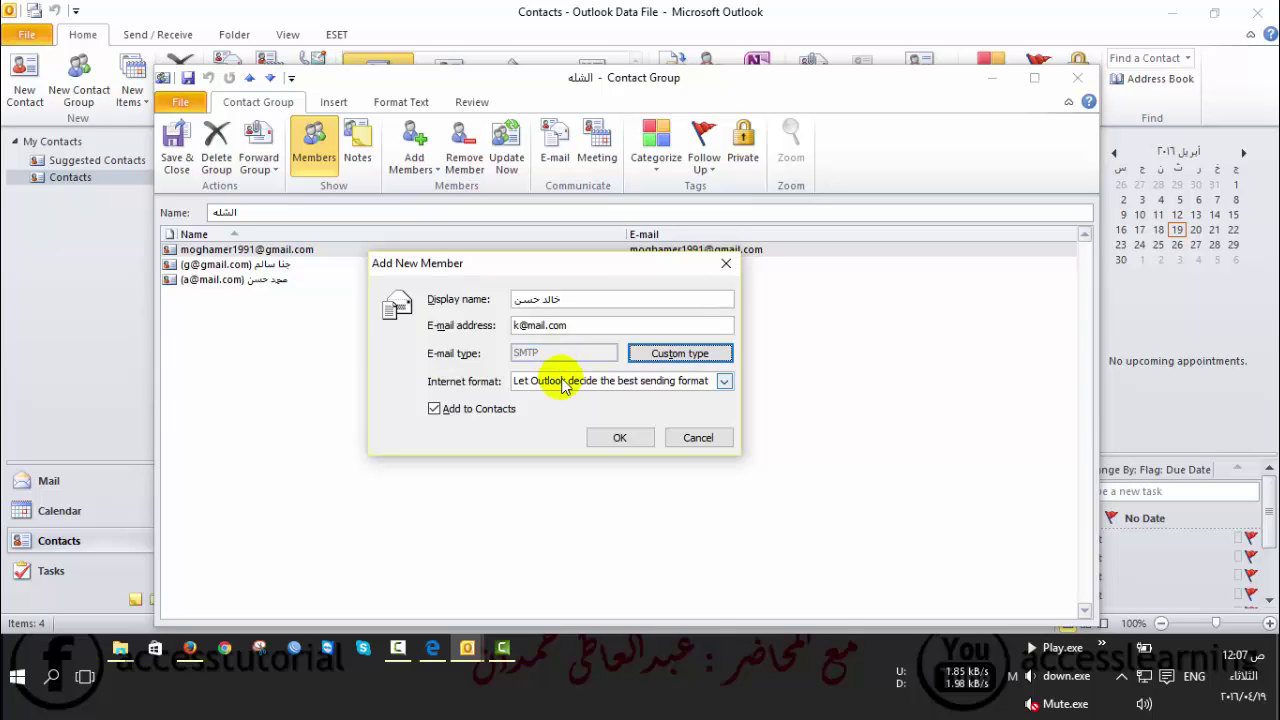
left_click(672, 386)
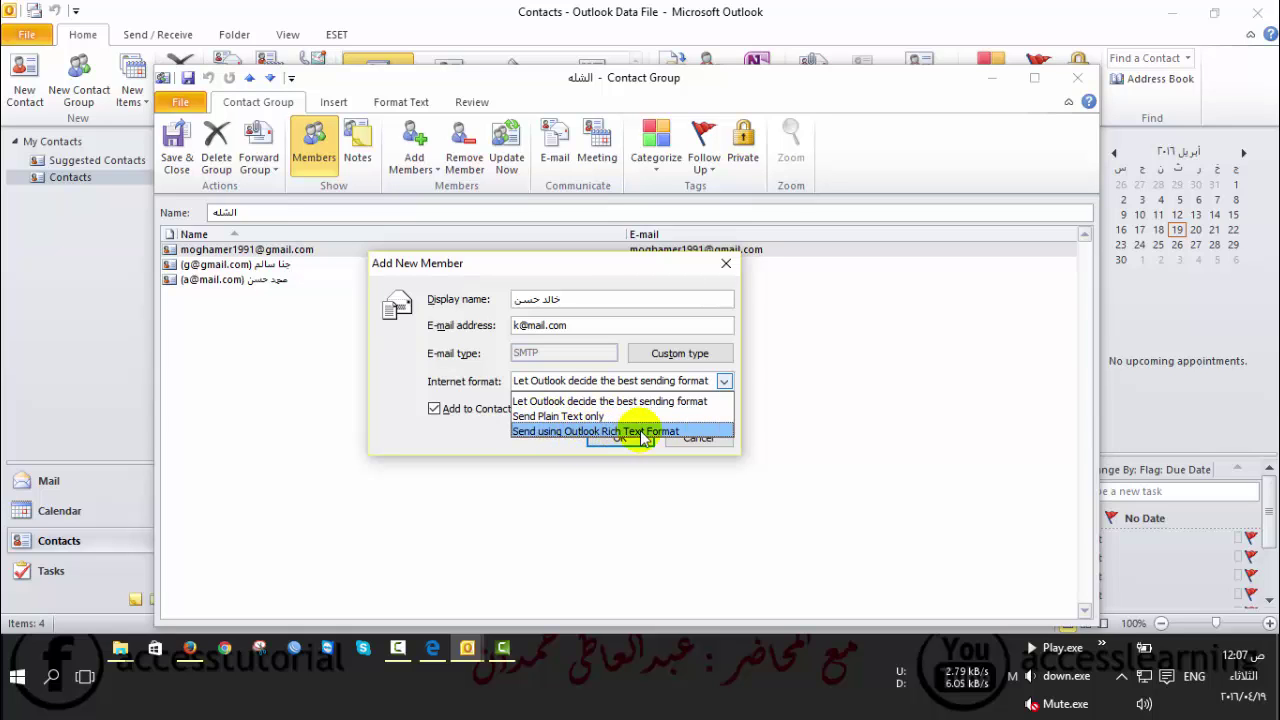
left_click(478, 340)
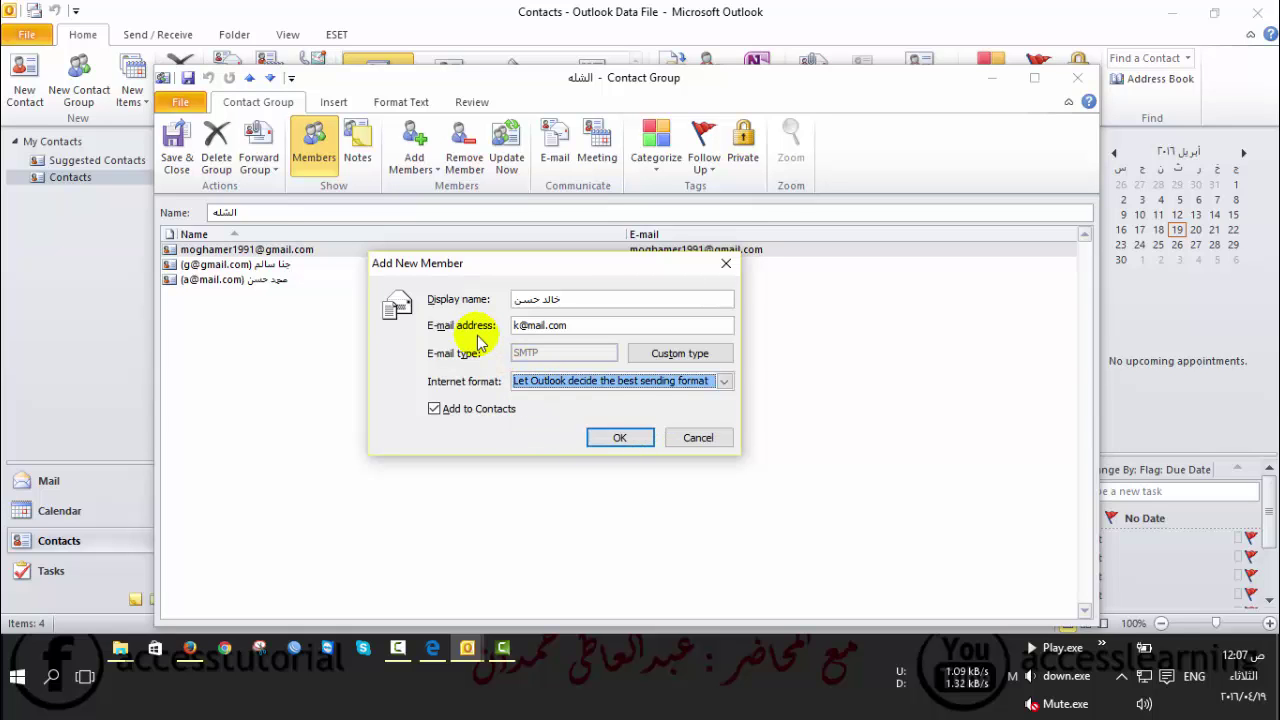
left_click(458, 412)
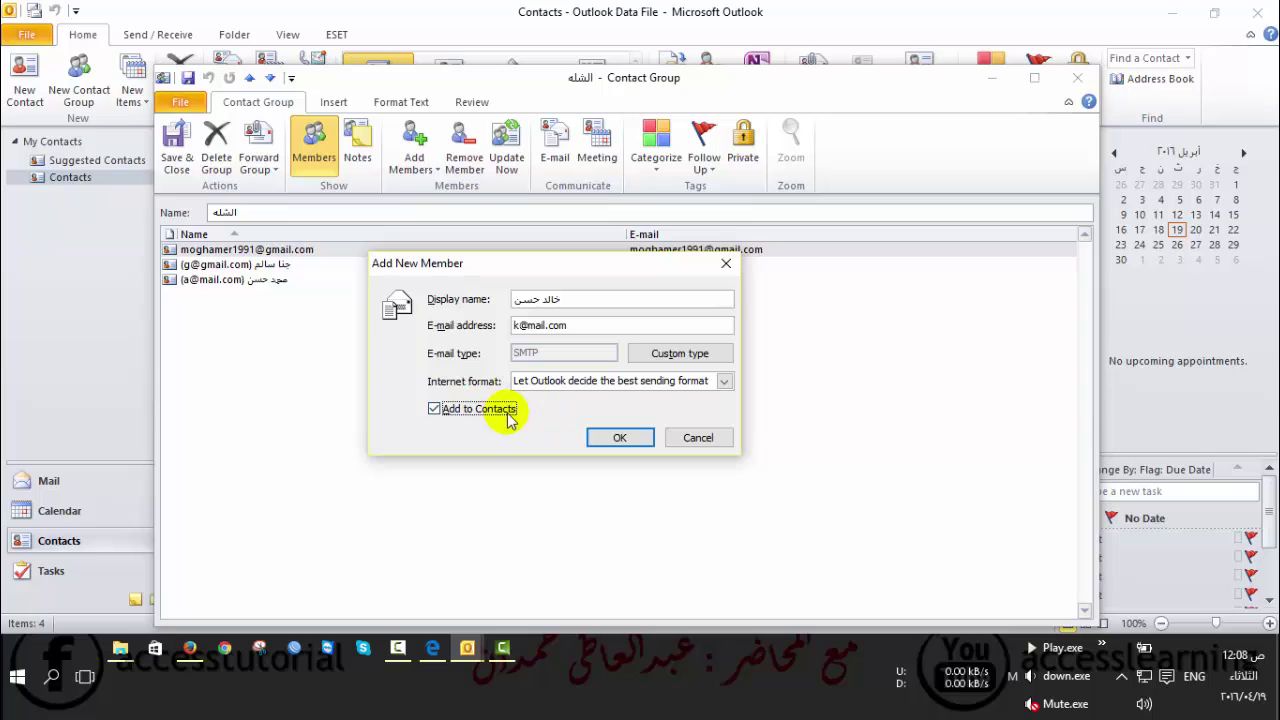
left_click(619, 437)
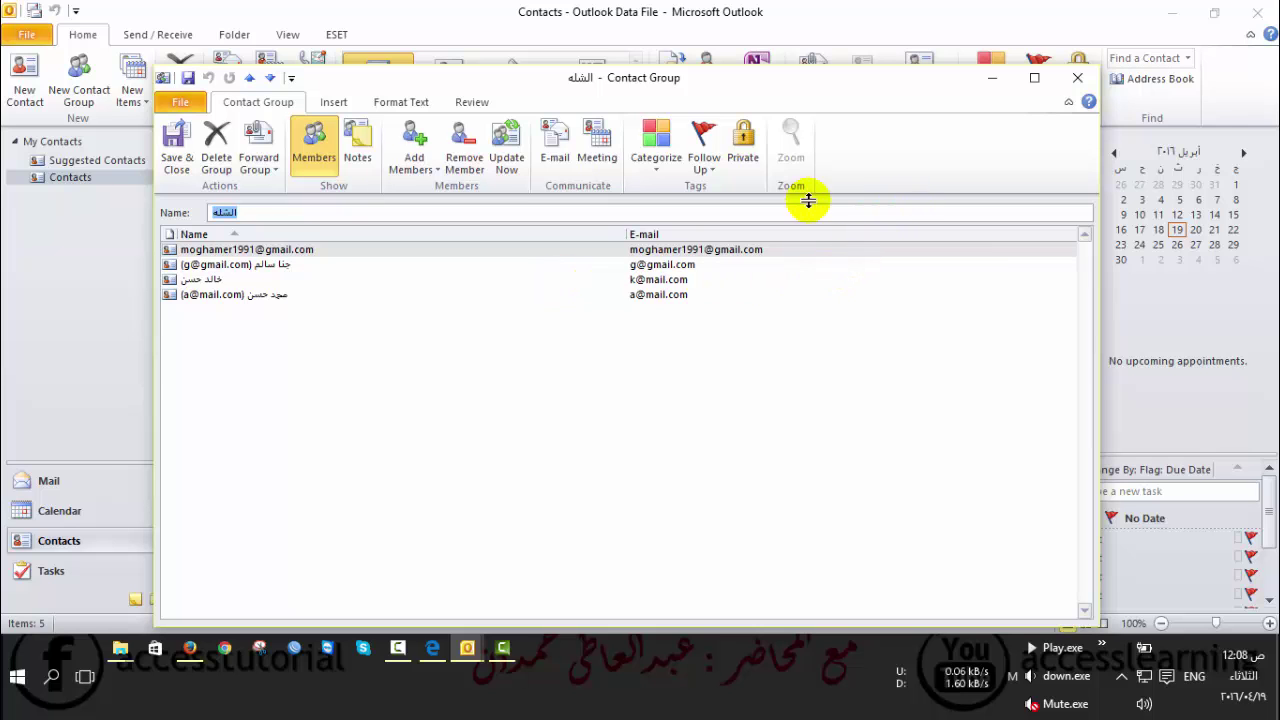
Save the group, reopen it, remove its second member, and save the change on close
left_click(177, 145)
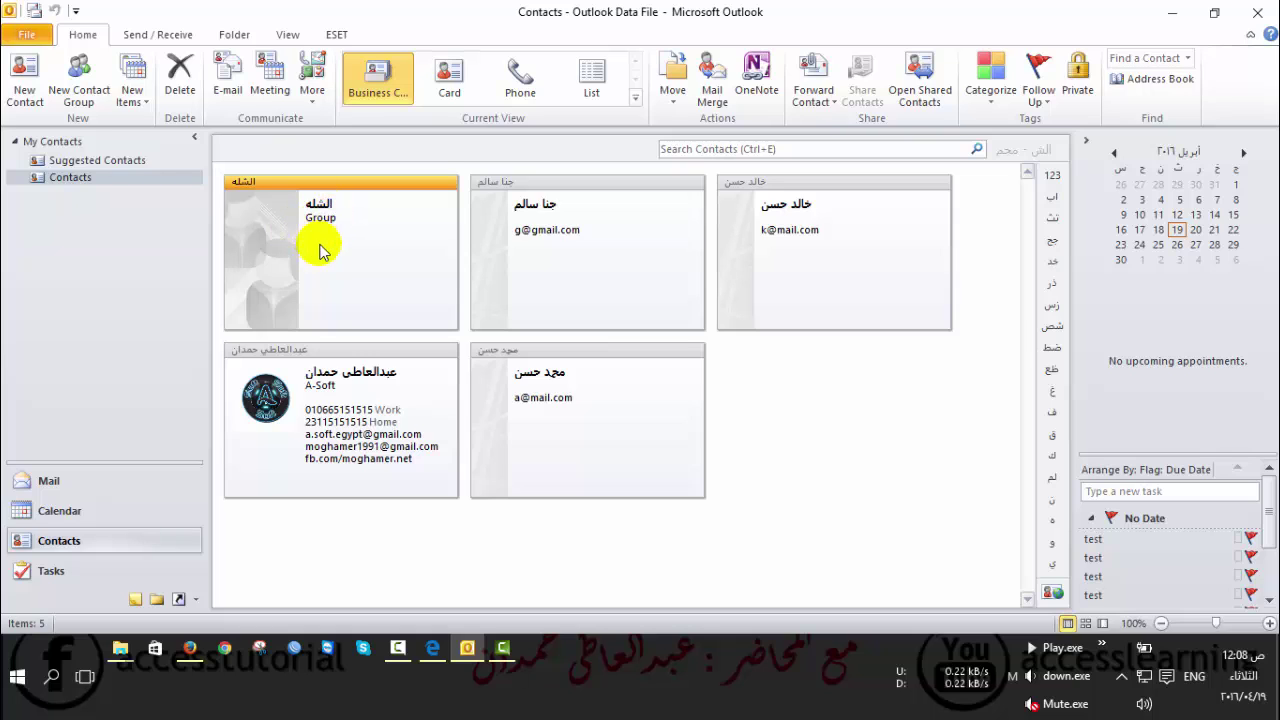
double_click(347, 229)
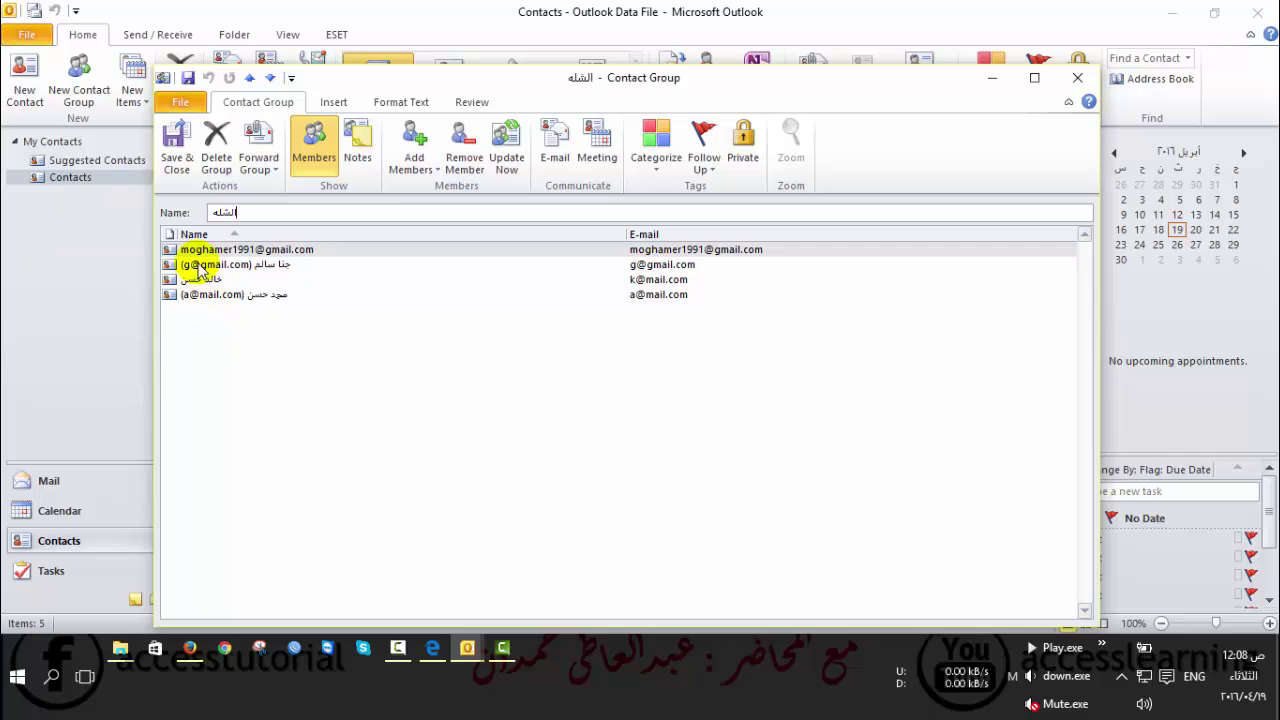
left_click(286, 264)
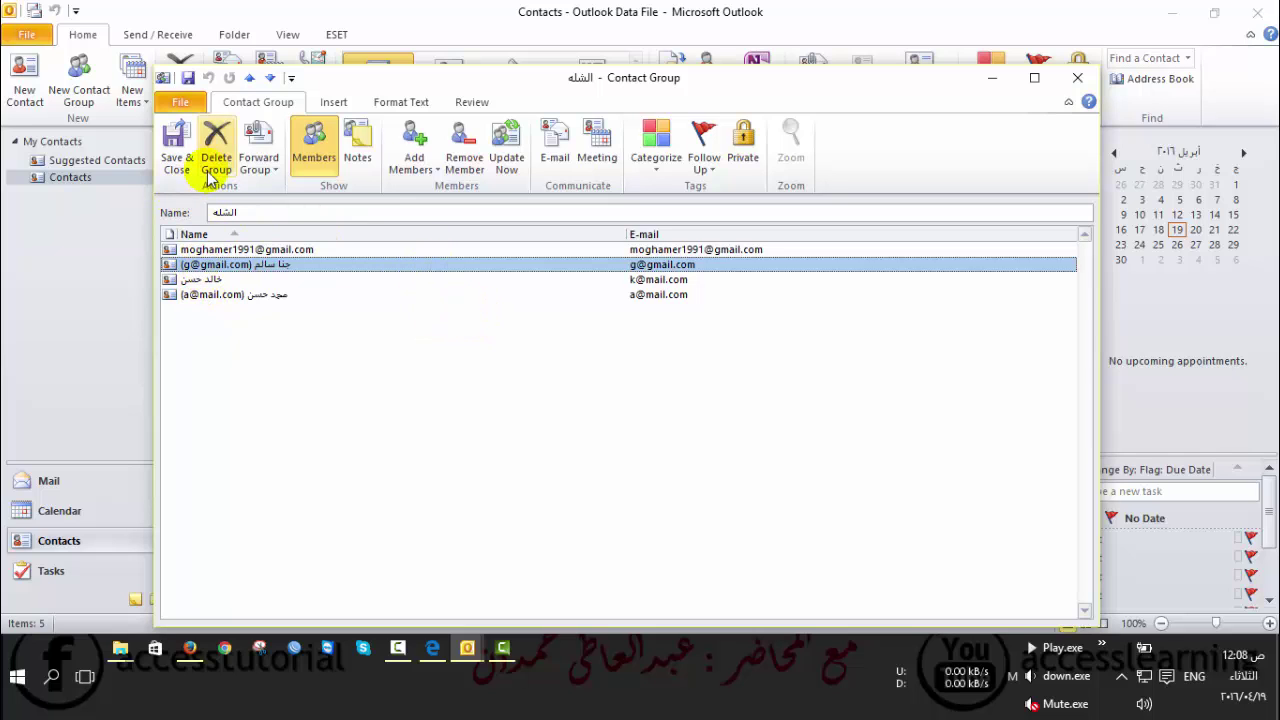
left_click(465, 173)
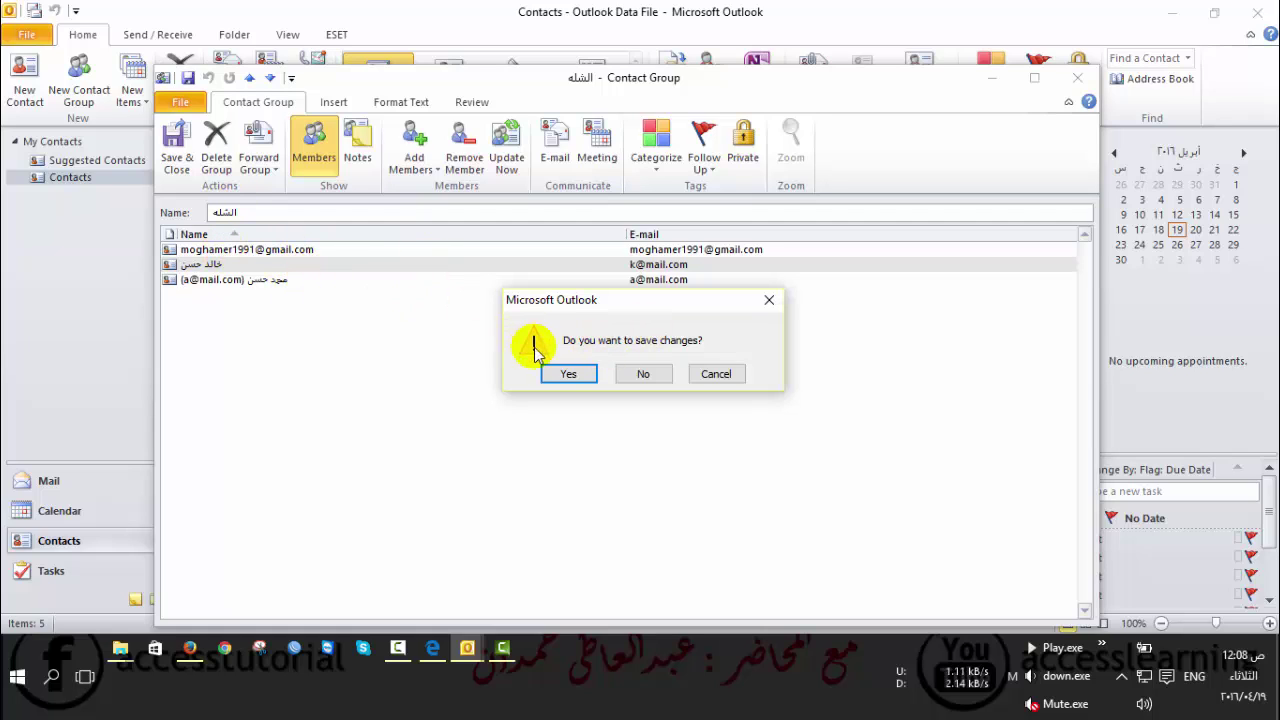
left_click(569, 374)
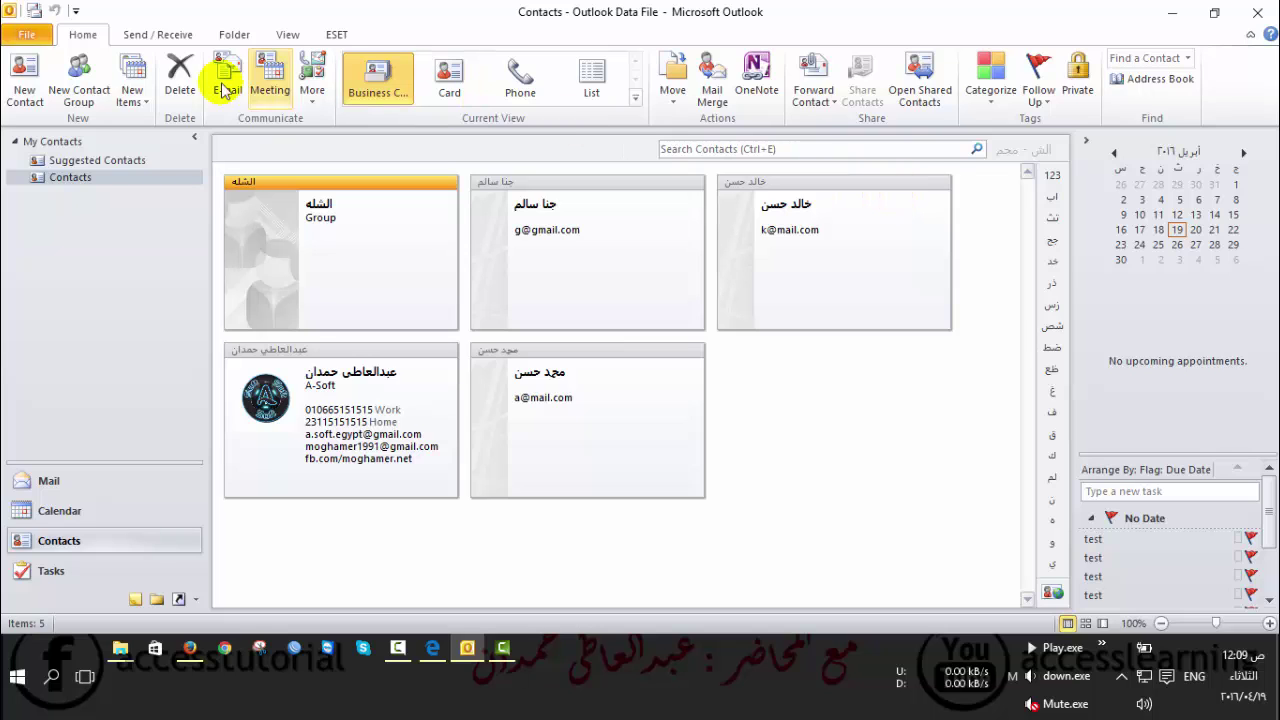
Glance at the Current View gallery options, then minimize Outlook to the desktop
left_click(636, 100)
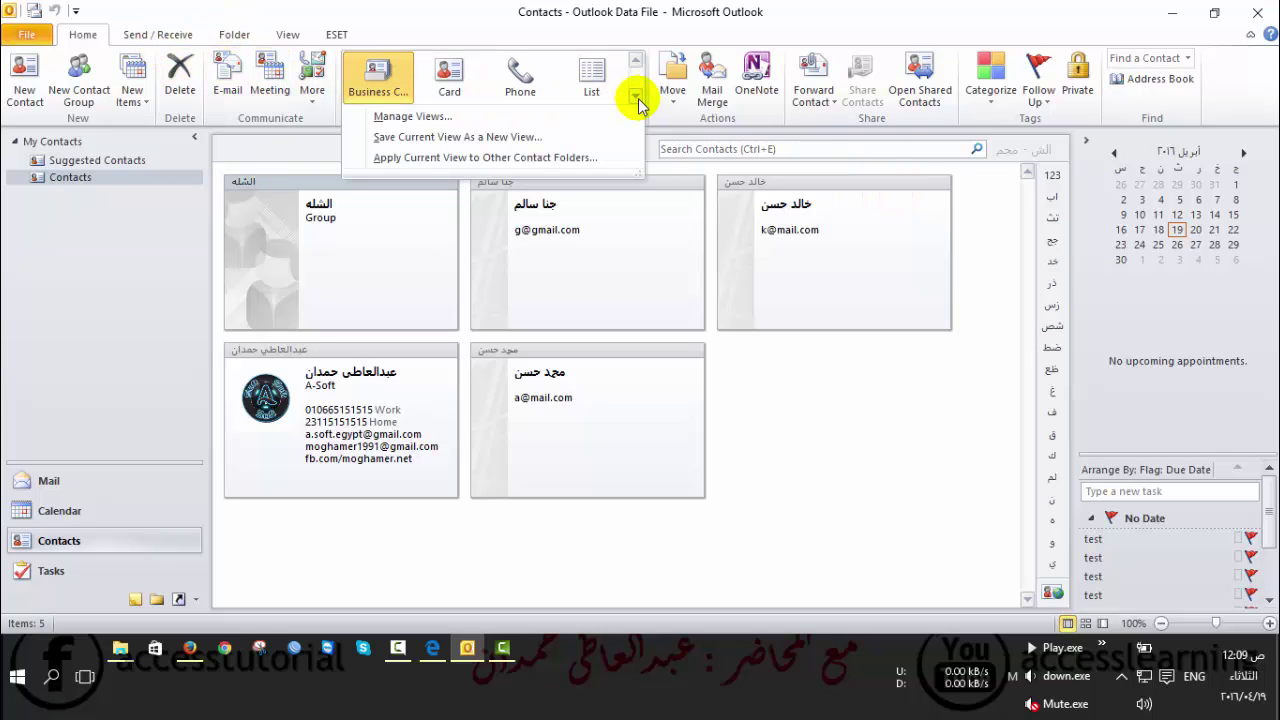
left_click(646, 38)
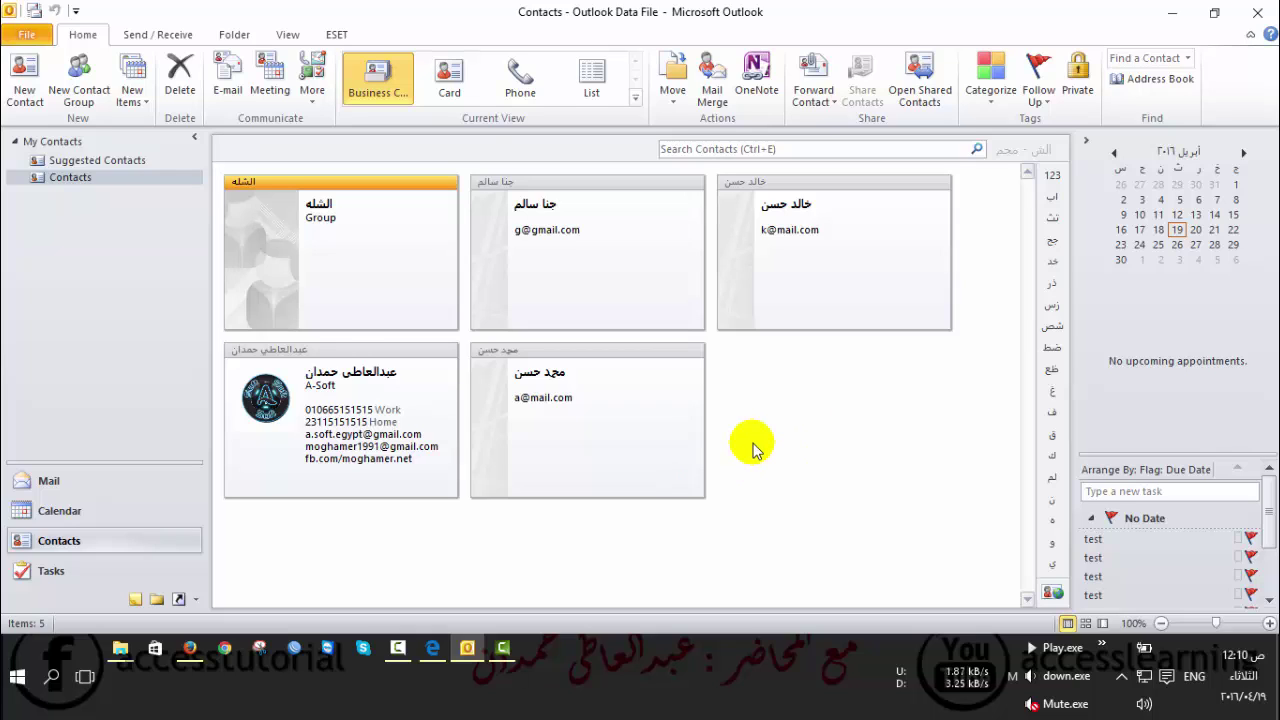
left_click(1168, 12)
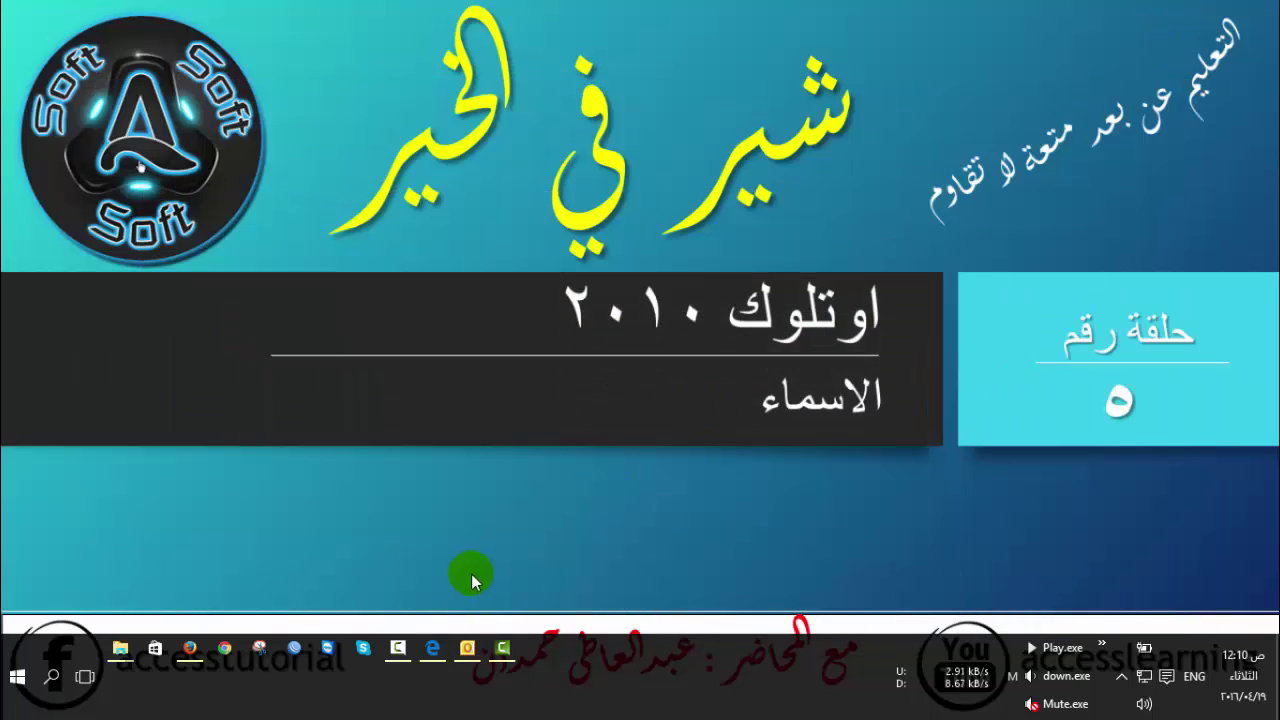
Restore Firefox, browse the A-Soft channel's Playlists page, then minimize the browser
left_click(190, 648)
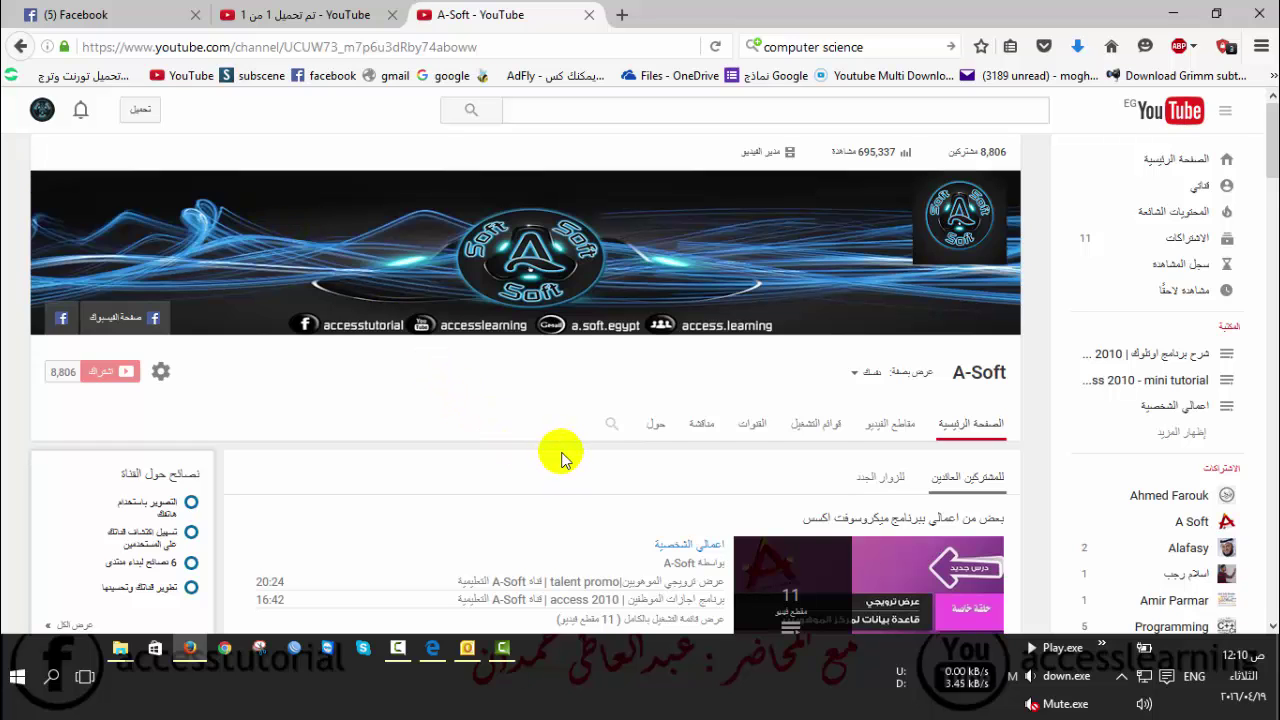
scroll(563, 458, "down", 3)
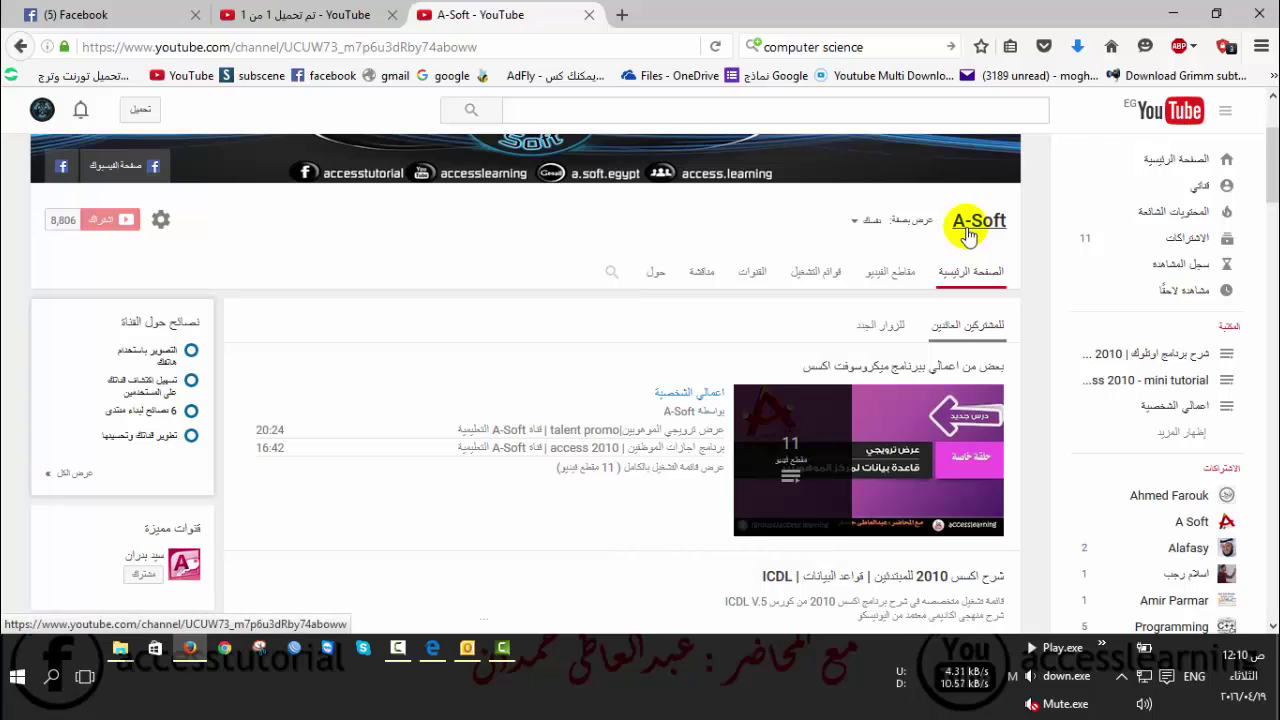
left_click(820, 278)
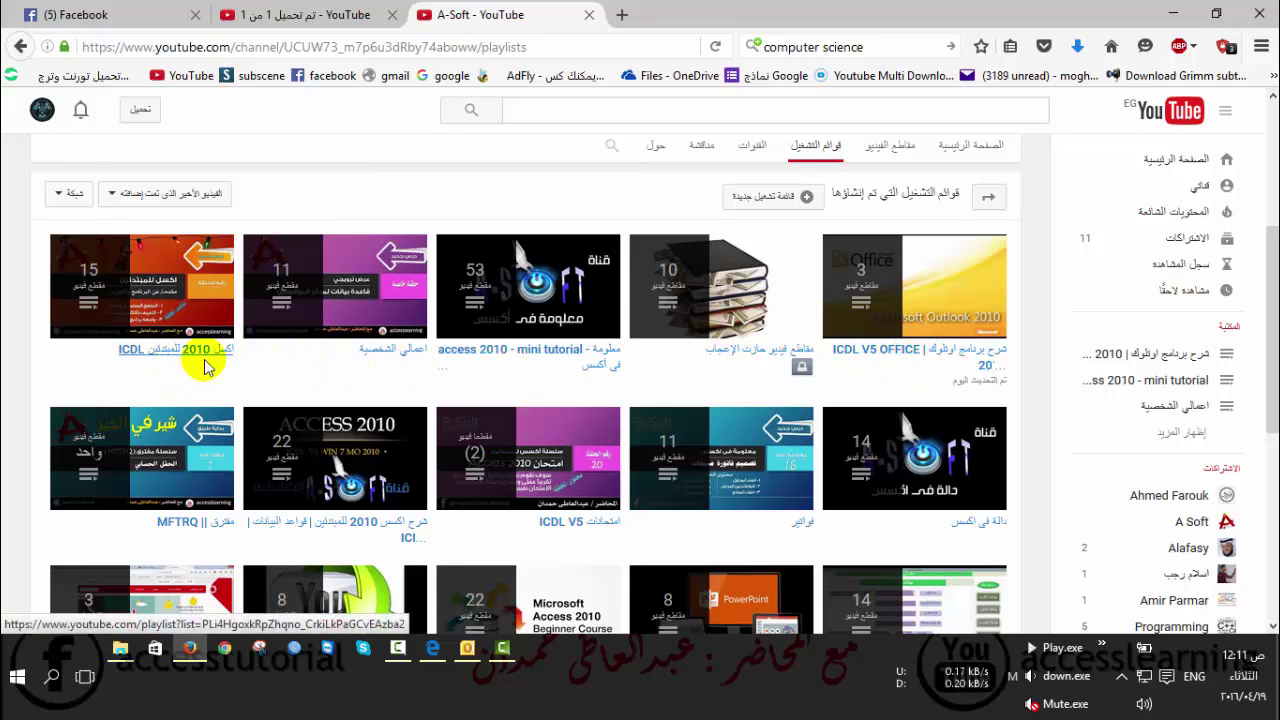
scroll(350, 368, "down", 1)
scroll(350, 368, "down", 2)
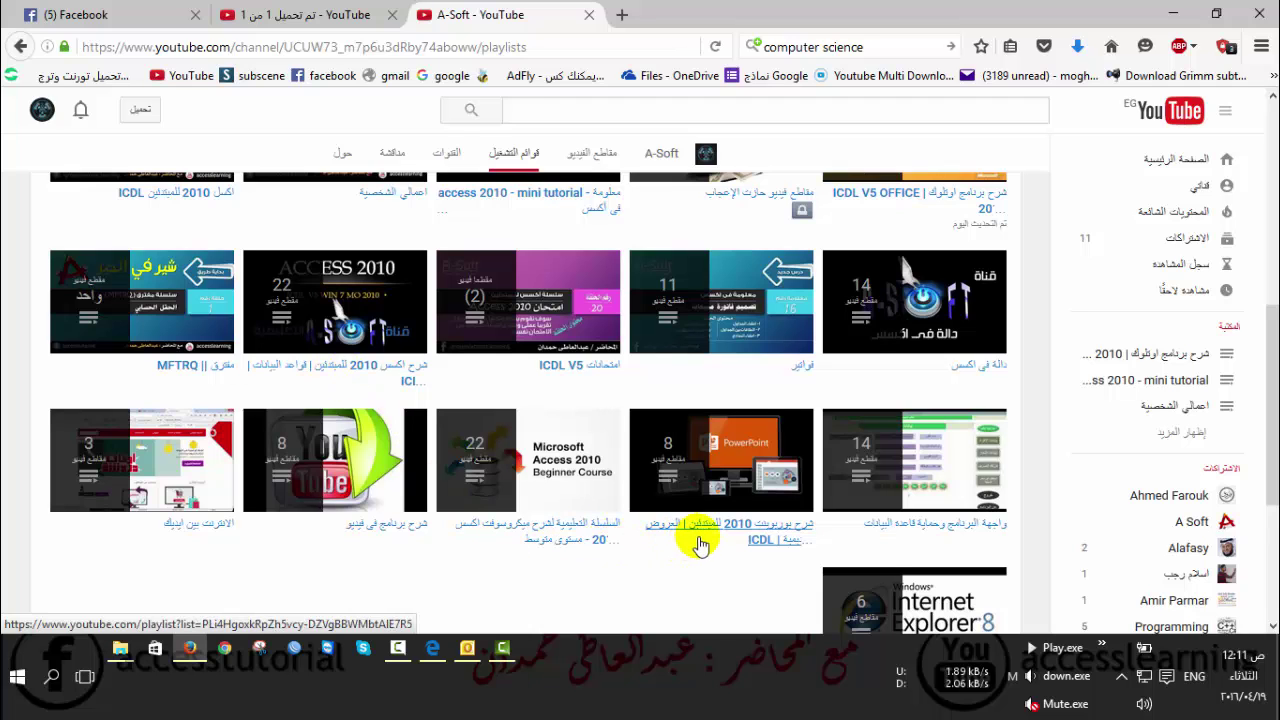
scroll(703, 541, "down", 3)
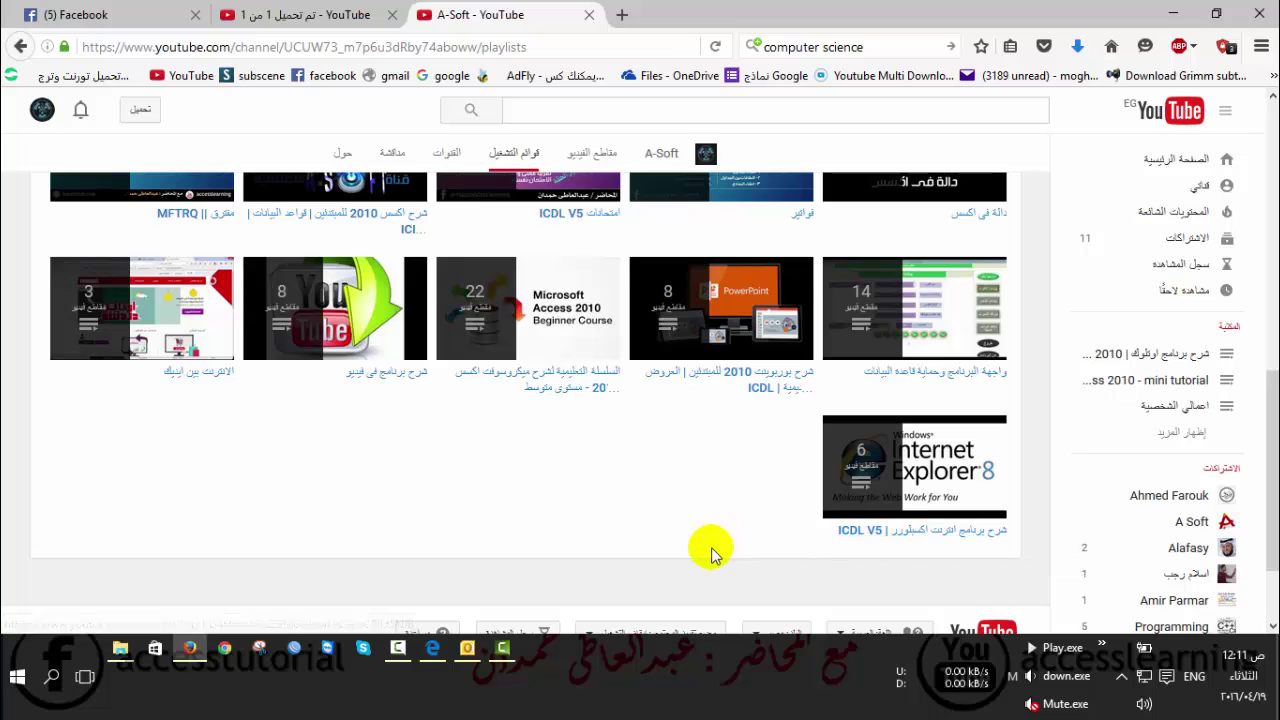
scroll(710, 553, "up", 10)
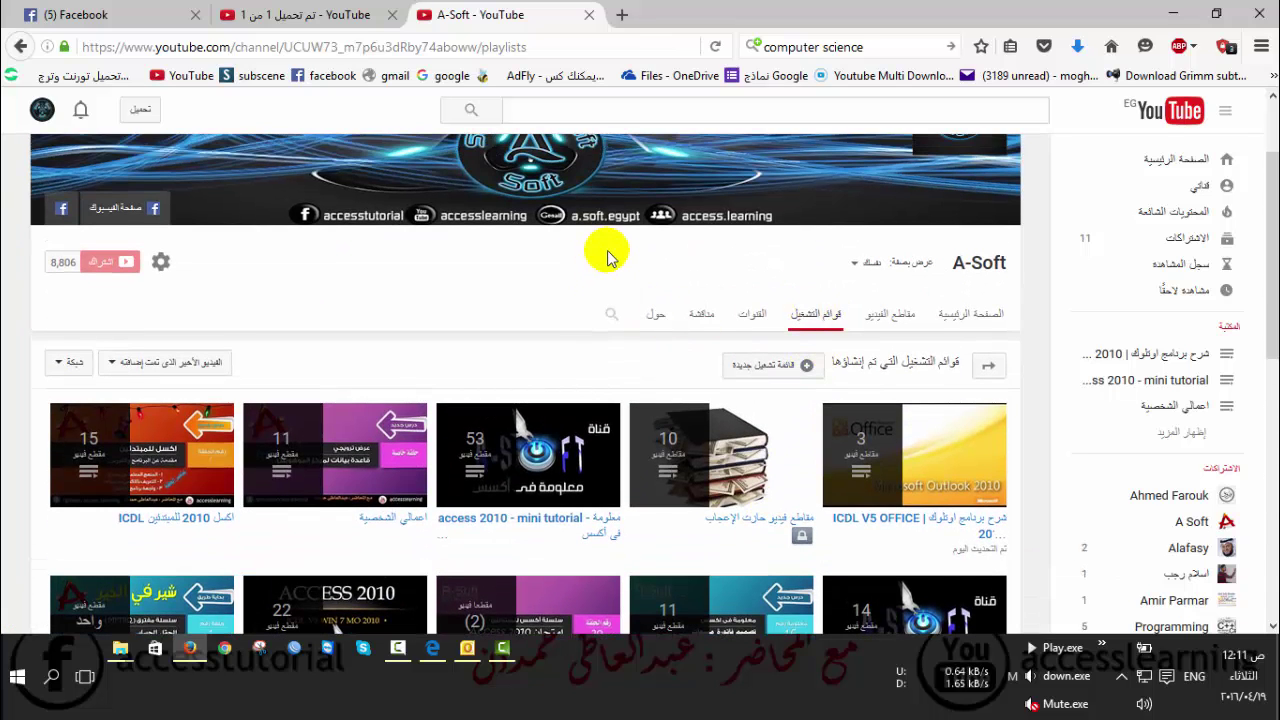
left_click(1173, 14)
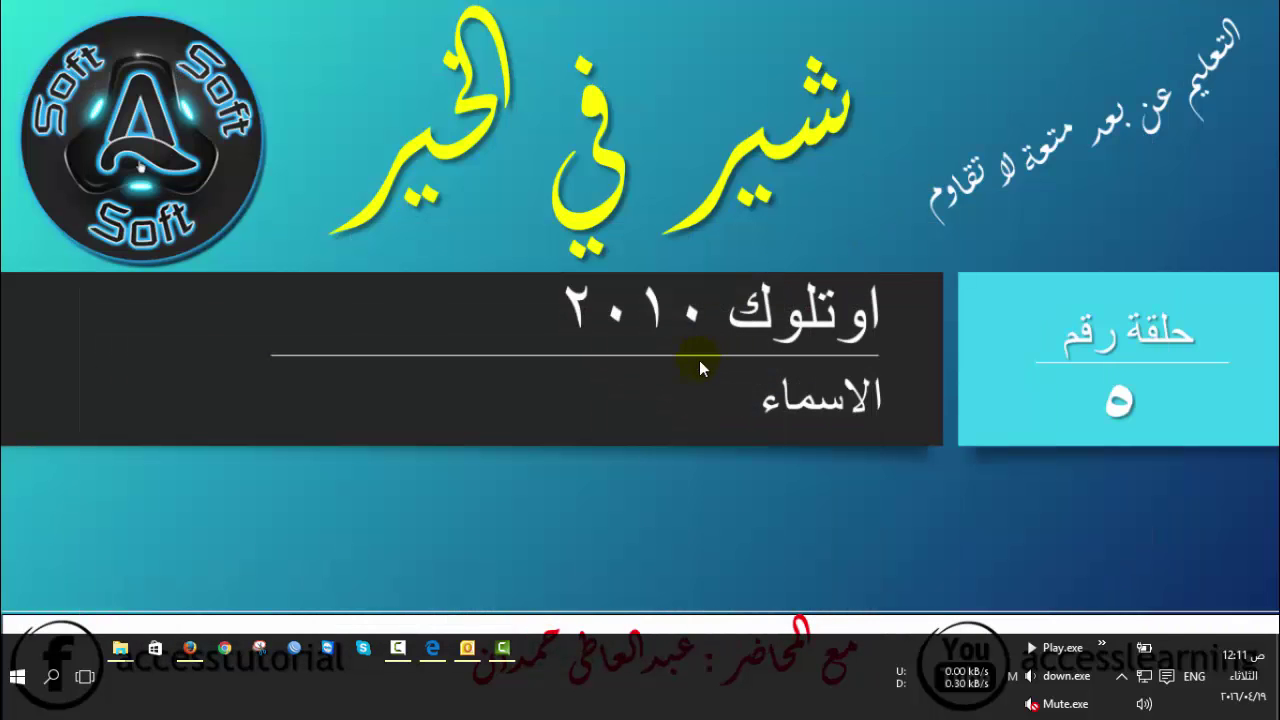